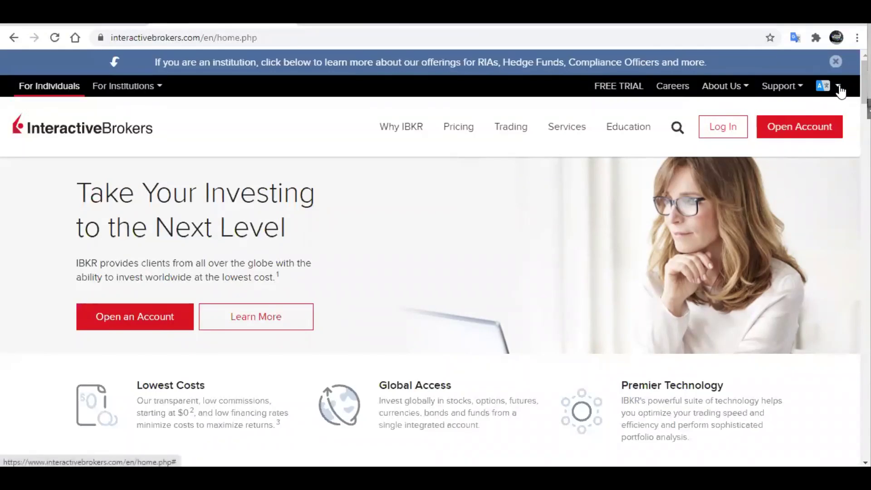
Open the site language list on the Interactive Brokers home page.
left_click(840, 89)
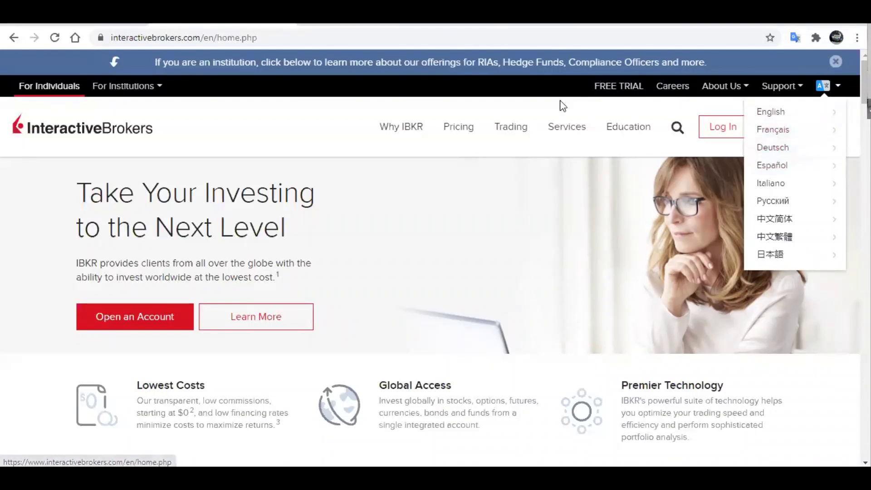
Close the language list and start an individual account application via Open Account.
left_click(513, 105)
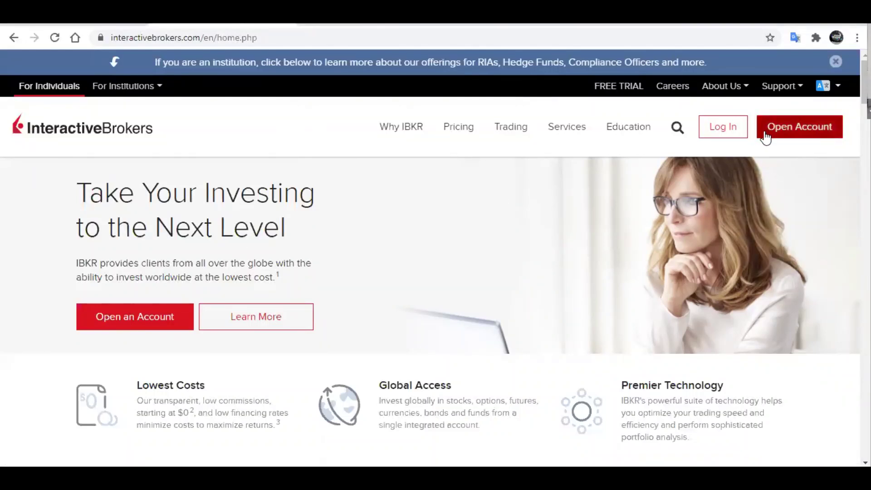
left_click(809, 131)
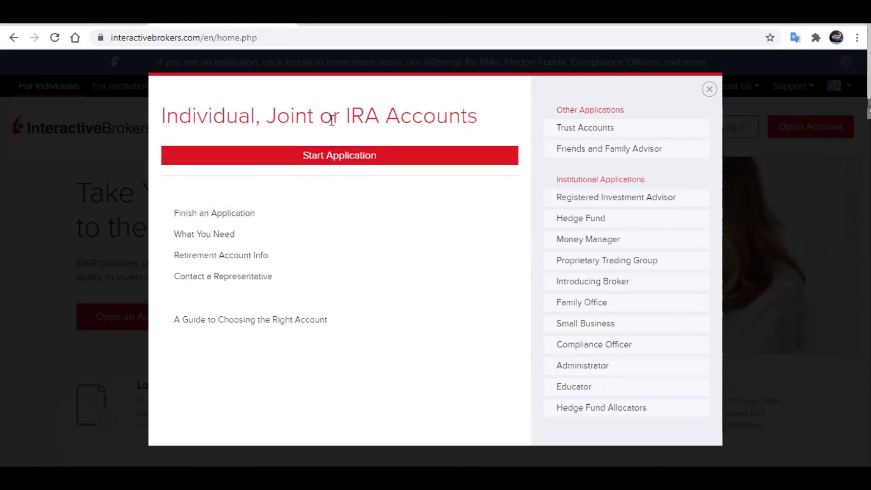
left_click(343, 159)
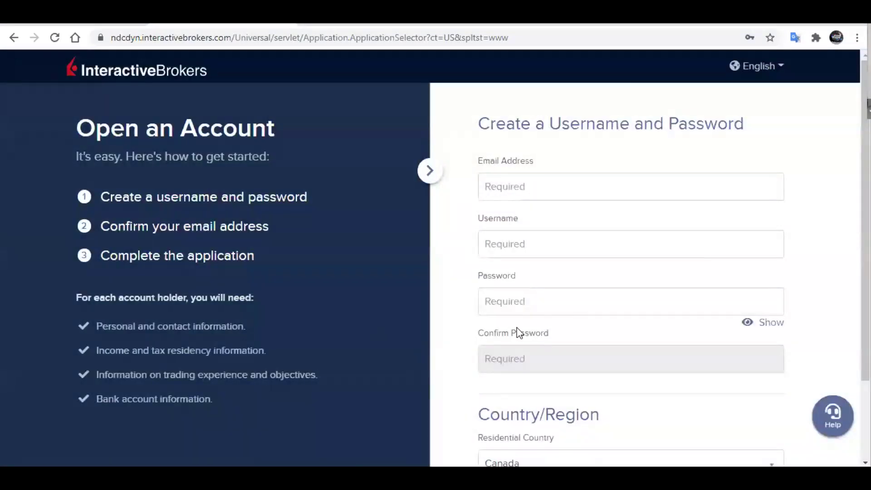
Enter the e-mail address and a username on the sign-up form.
scroll(631, 273, "down", 2)
scroll(631, 272, "up", 2)
left_click(538, 185)
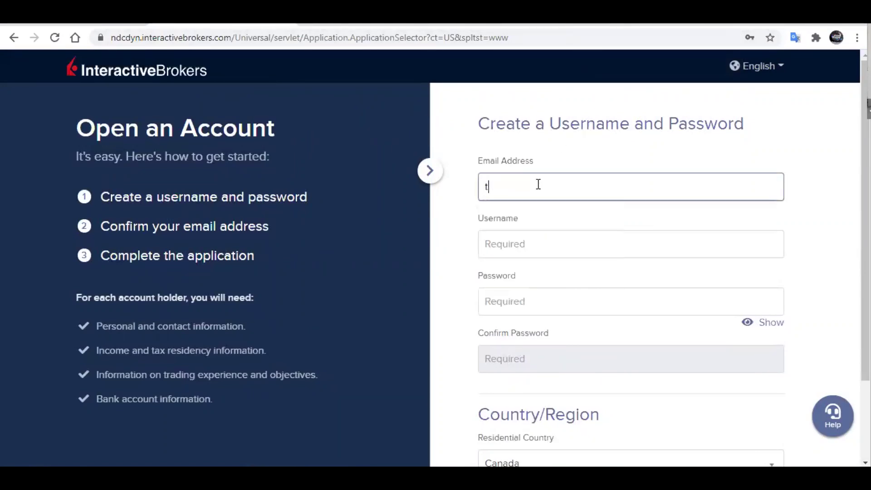
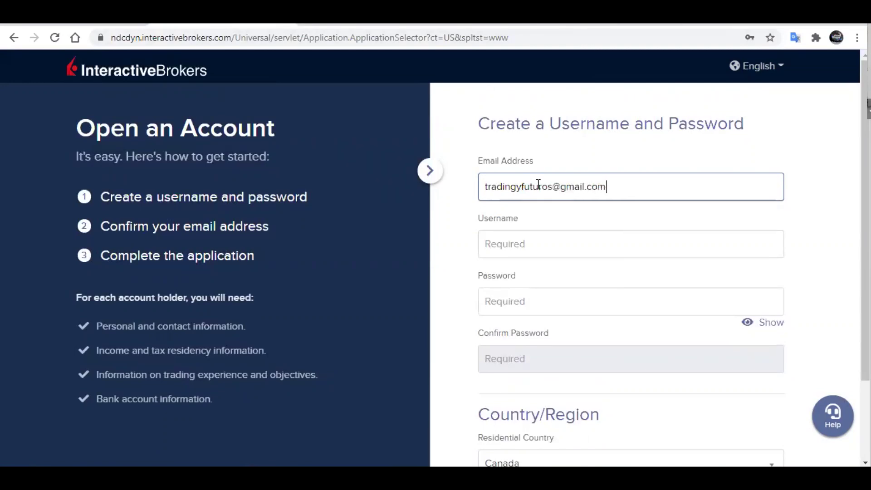
left_click(531, 245)
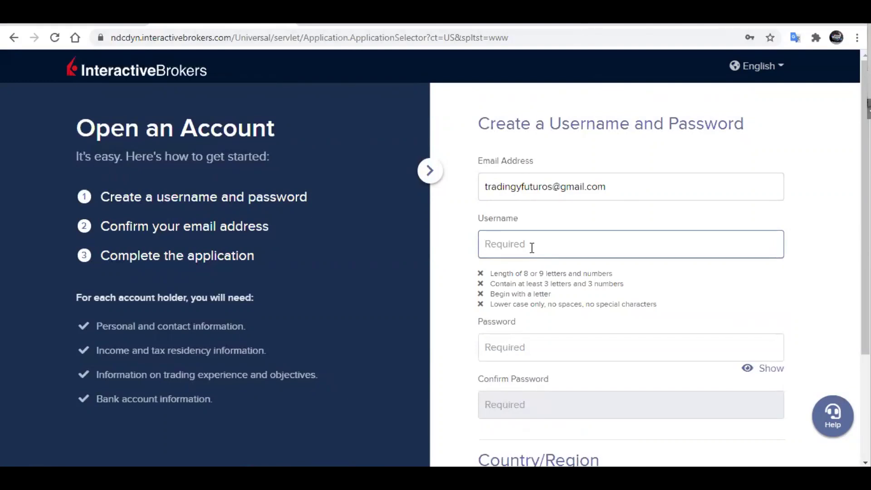
type("Jose")
type("rv202")
Set the account password, confirm it, and recheck the username against its rules.
left_click(519, 352)
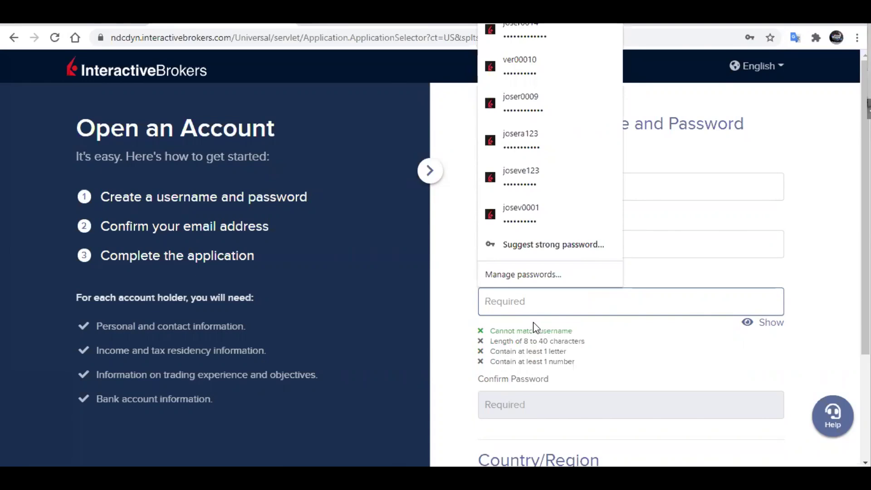
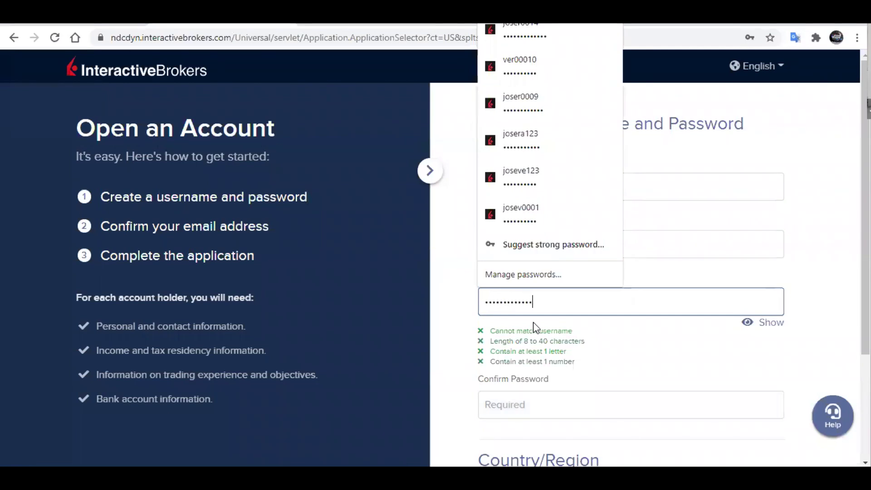
left_click(545, 409)
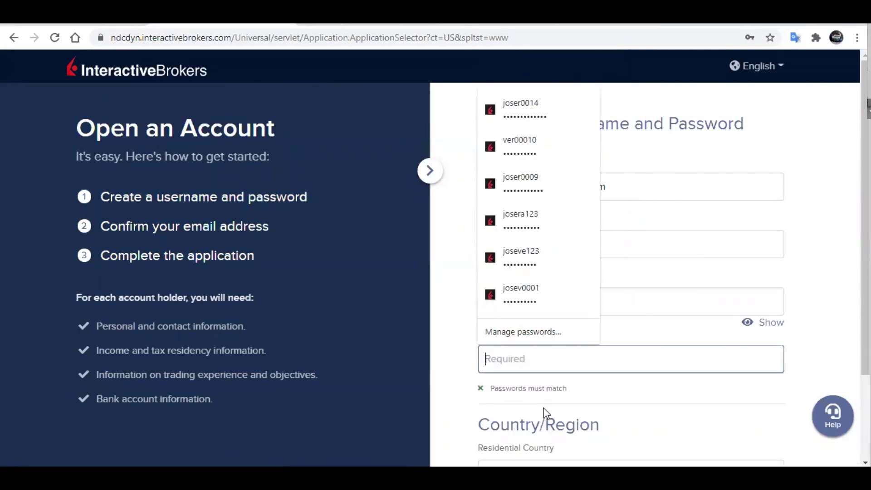
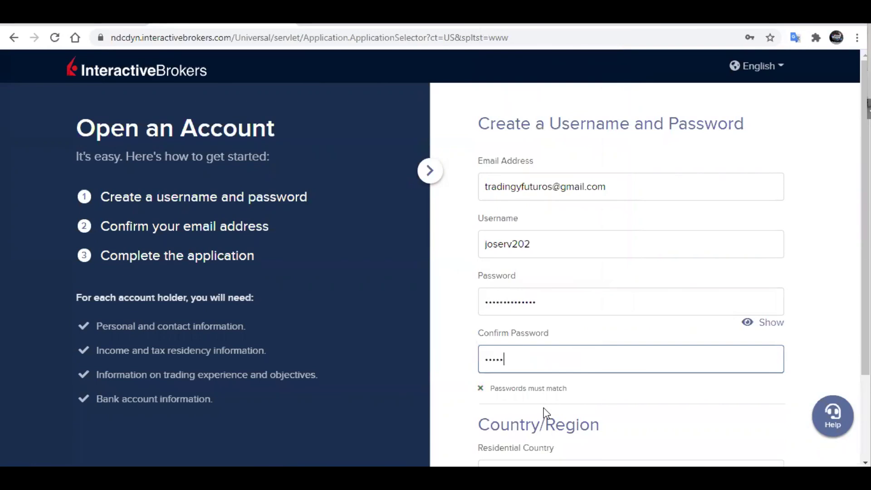
left_click(662, 399)
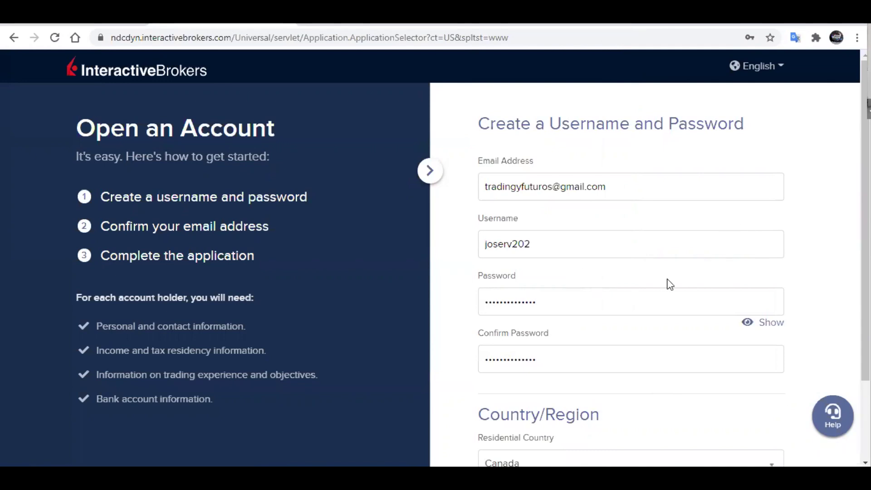
left_click(485, 245)
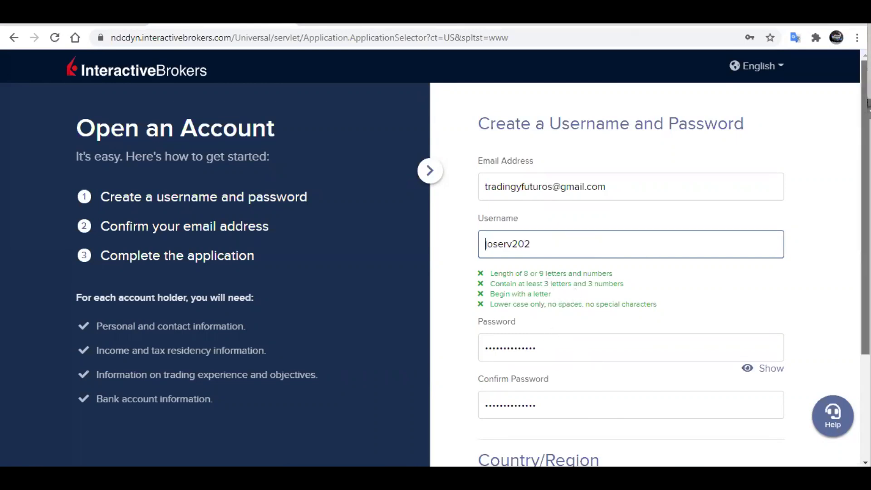
left_click_drag(866, 226, 865, 285)
scroll(524, 356, "down", 2)
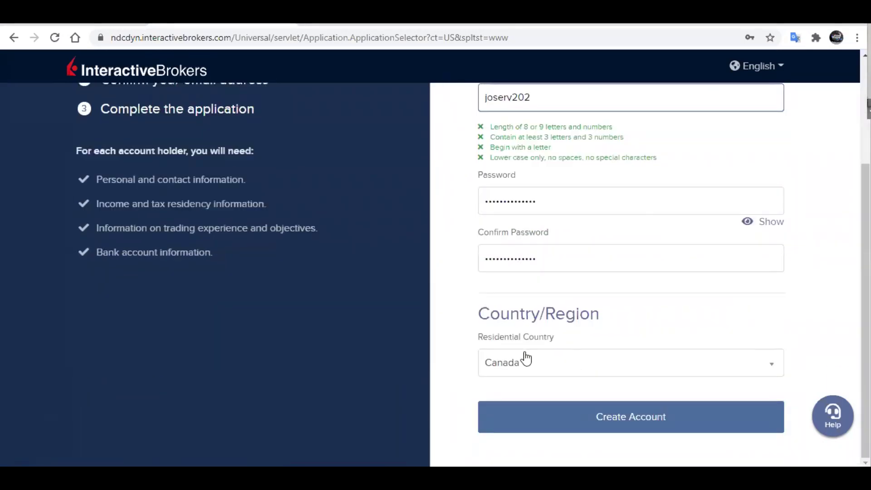
left_click(776, 371)
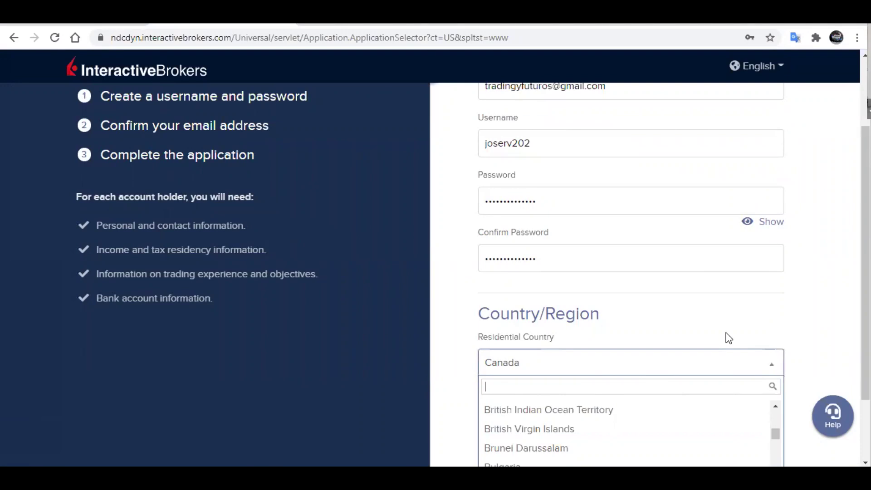
type("Chile")
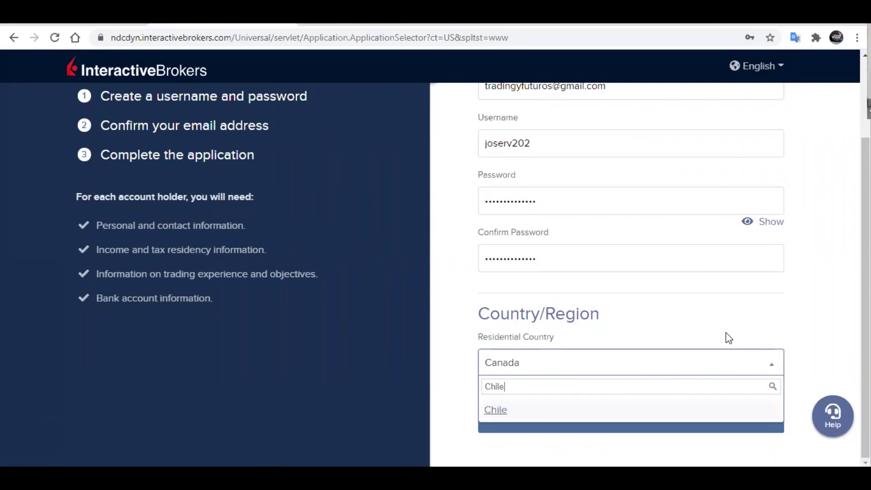
key("BackSpace")
key("BackSpace")
key("BackSpace")
key("BackSpace")
type("Argenti")
key("BackSpace")
key("BackSpace")
key("BackSpace")
key("BackSpace")
key("BackSpace")
key("BackSpace")
key("BackSpace")
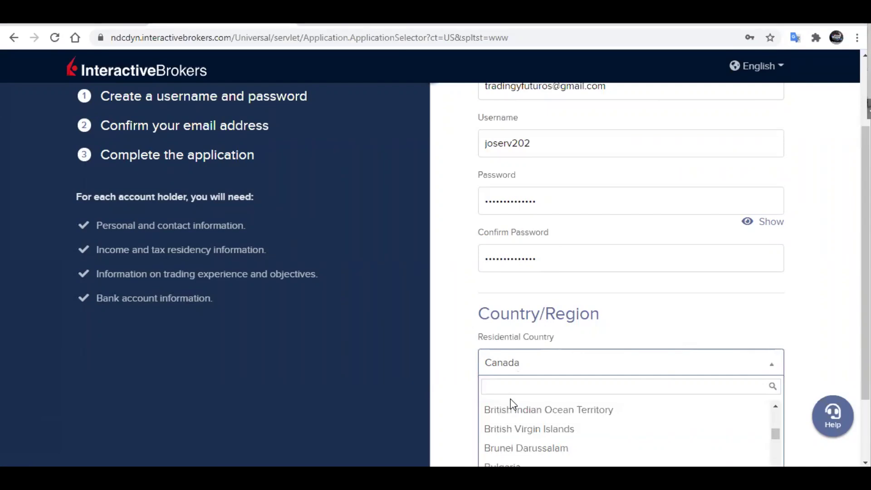
type("United")
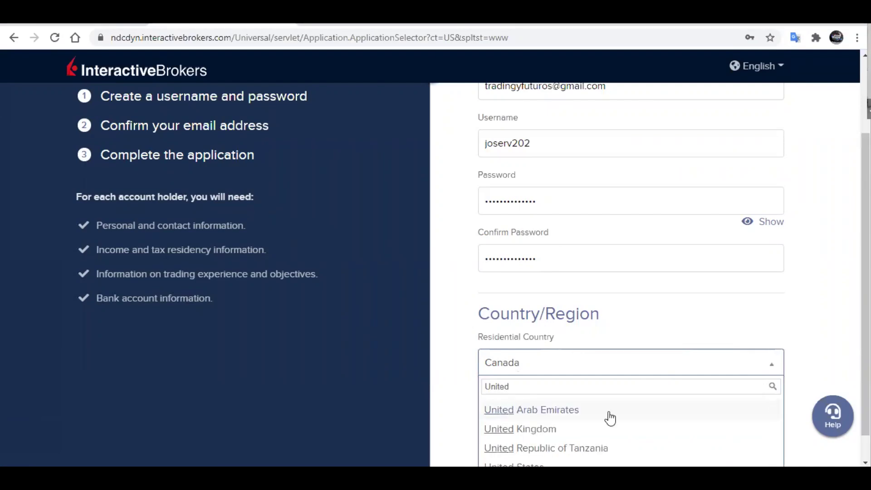
scroll(631, 408, "down", 1)
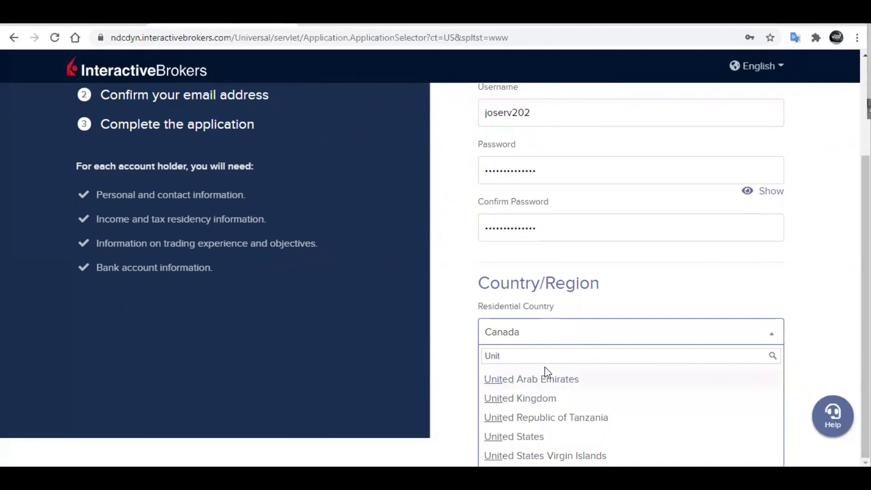
key("BackSpace")
type("Gerr")
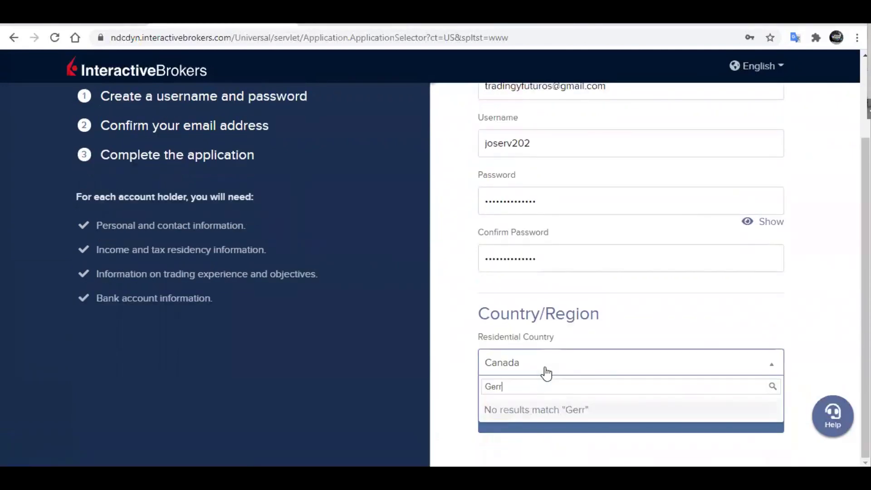
key("BackSpace")
type("ma")
key("BackSpace")
key("BackSpace")
key("BackSpace")
key("BackSpace")
key("BackSpace")
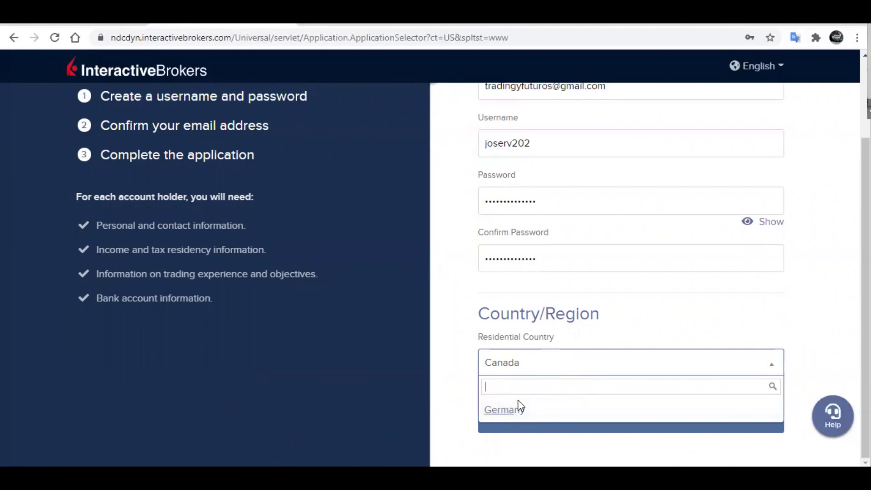
type("Spai")
key("BackSpace")
key("BackSpace")
key("BackSpace")
key("BackSpace")
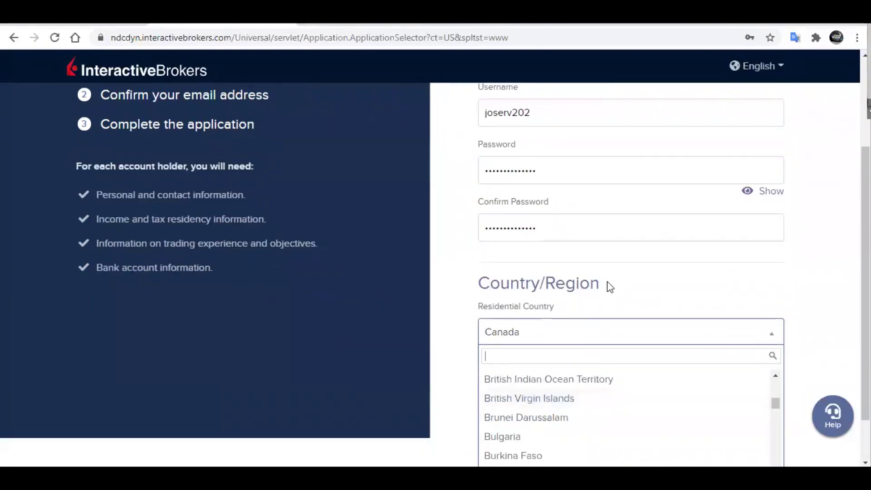
left_click(622, 277)
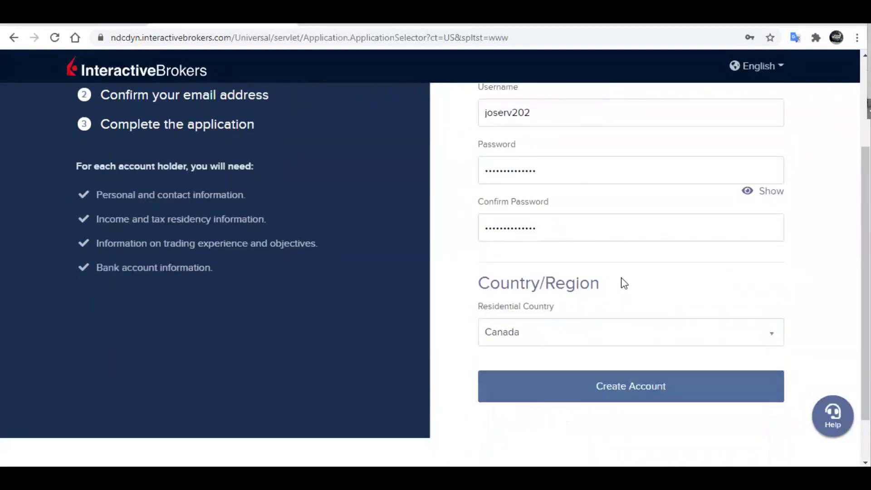
Create the account and save the new login in Chrome's password bubble.
left_click(628, 395)
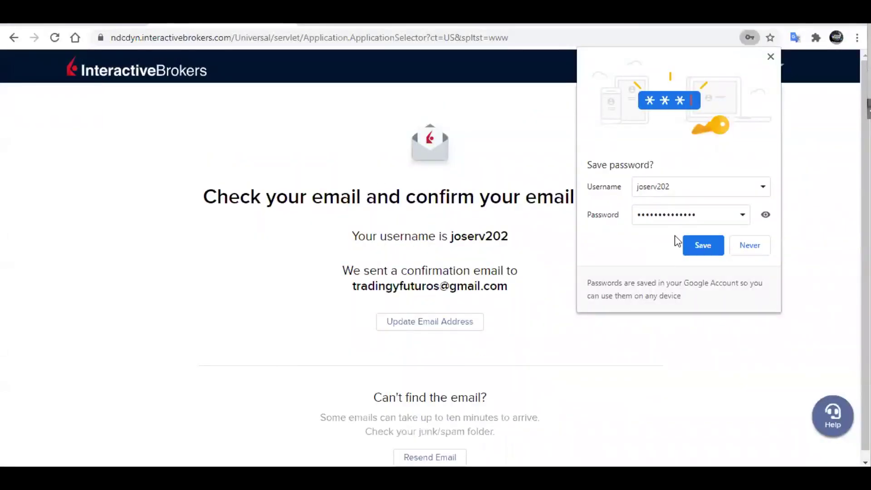
left_click(704, 246)
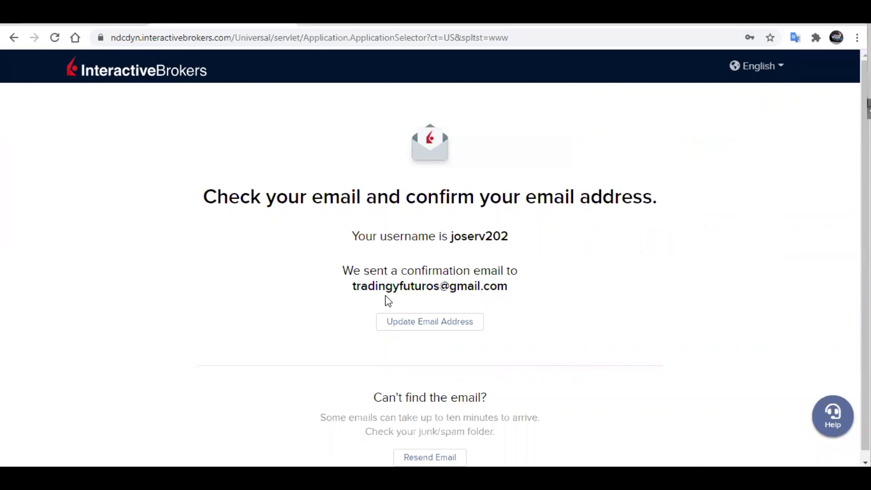
Open the Account Verification email in Gmail and follow its verification link.
left_click(655, 22)
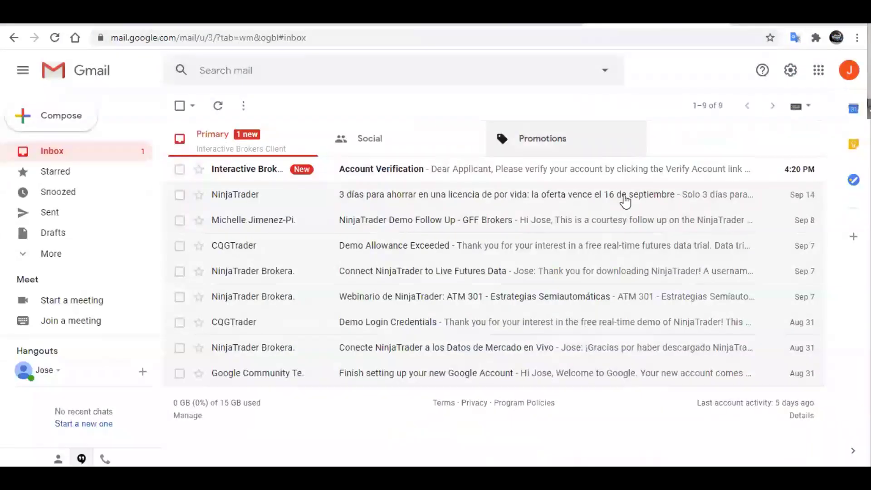
left_click(468, 180)
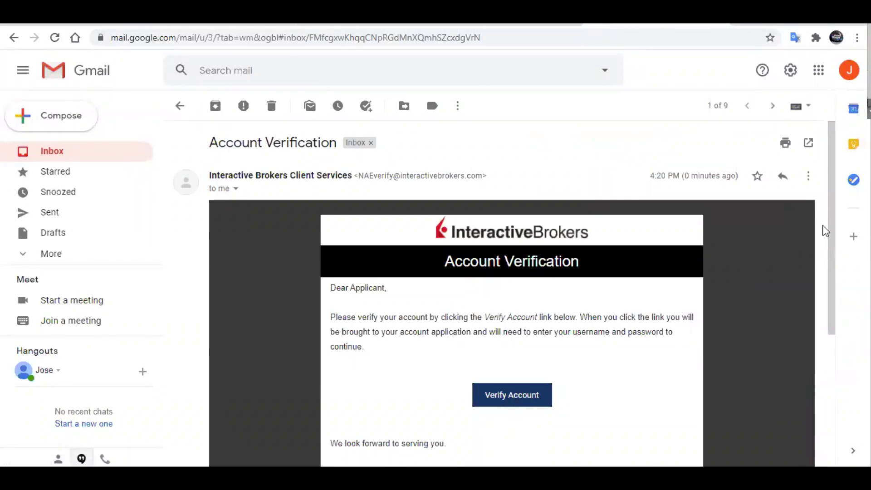
scroll(836, 298, "down", 3)
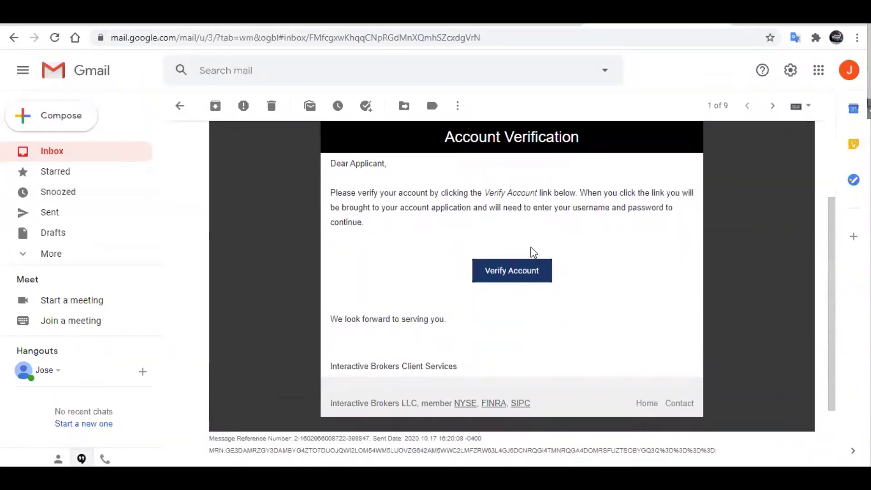
left_click(503, 278)
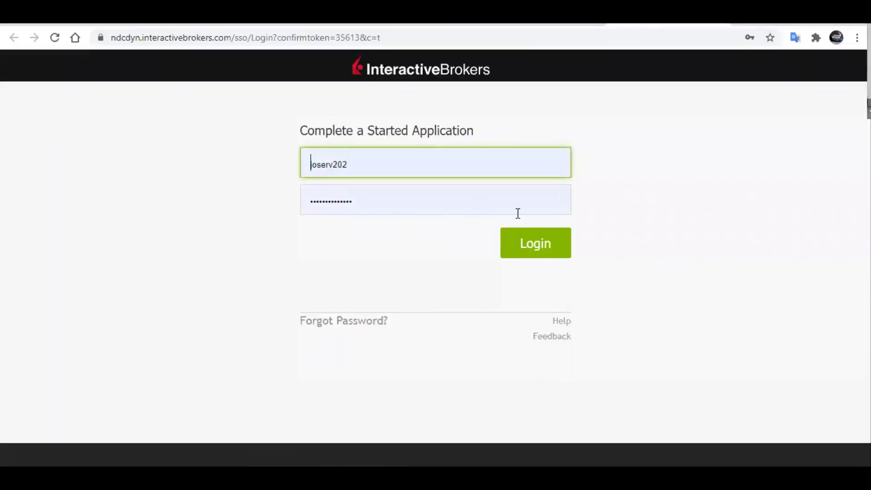
Log in to the started application with the prefilled credentials.
left_click(534, 247)
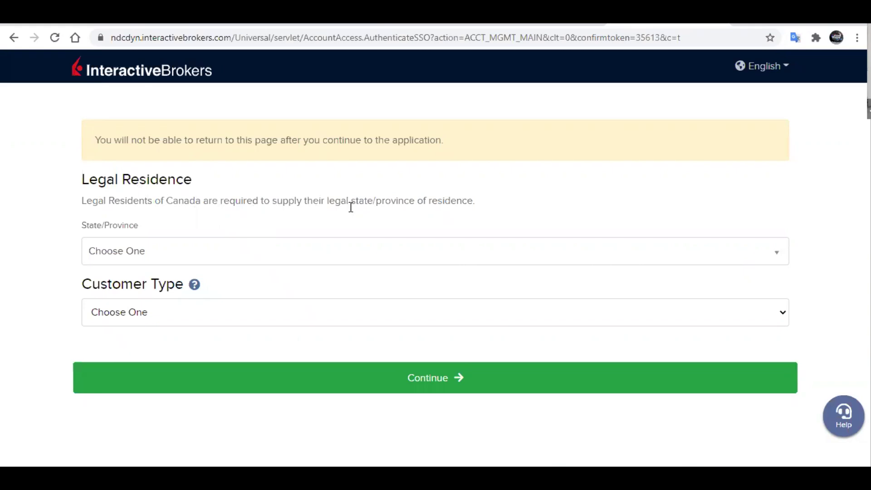
Choose QUEBEC as province and Individual as customer type, then continue.
left_click(763, 257)
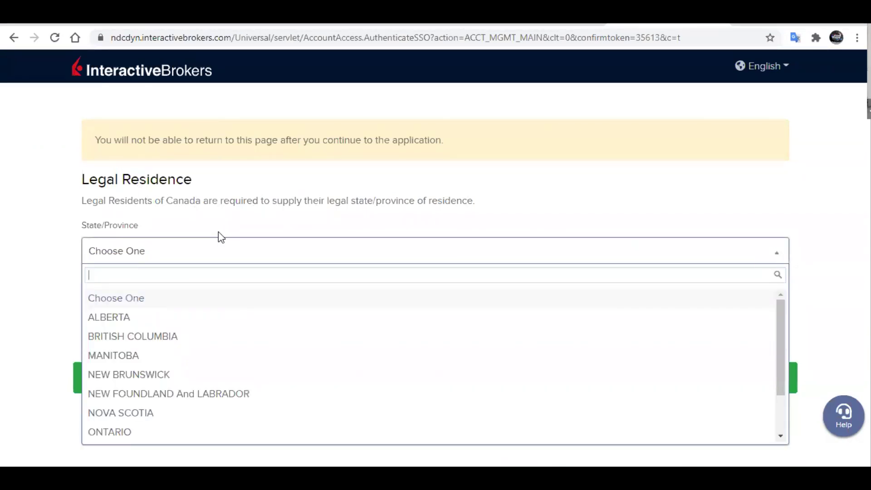
type("Que")
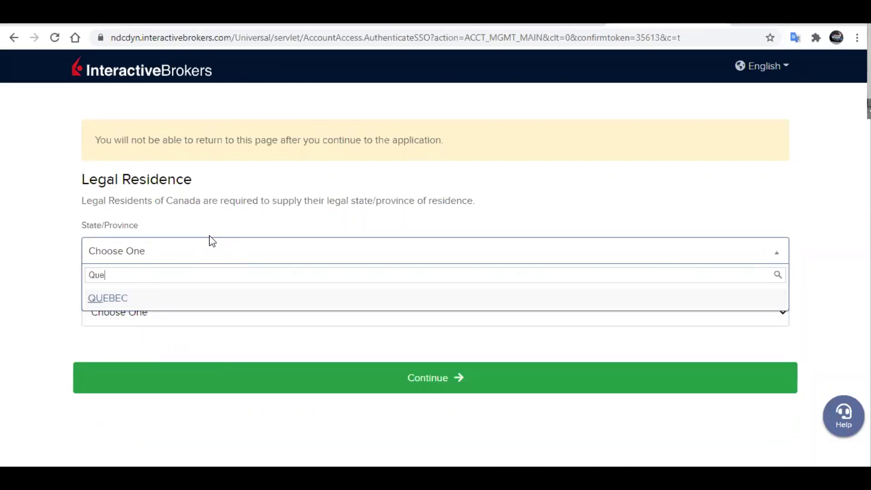
left_click(116, 301)
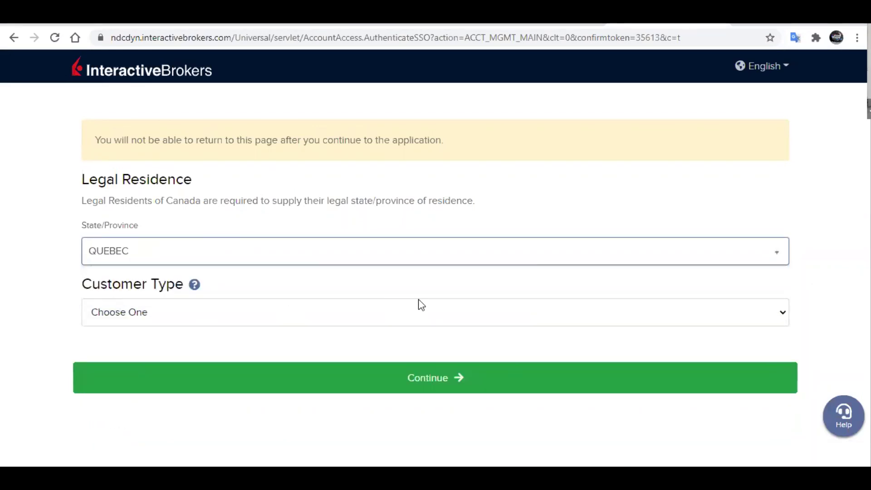
left_click(750, 310)
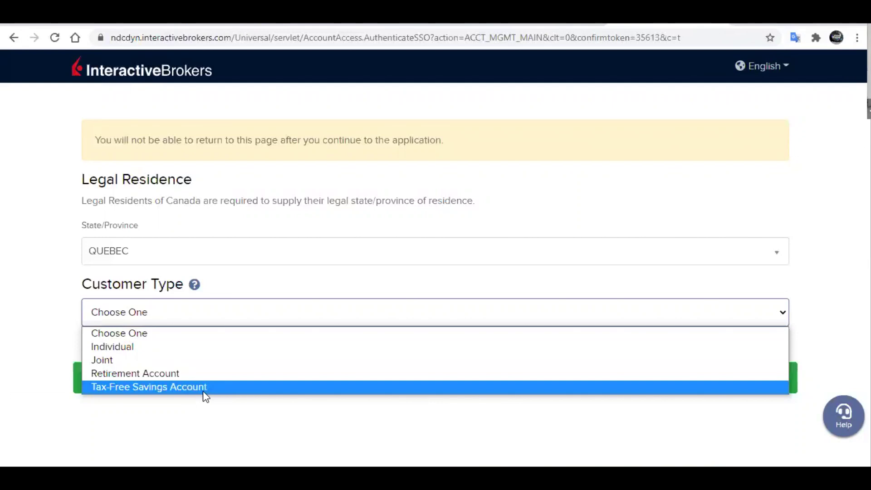
left_click(117, 347)
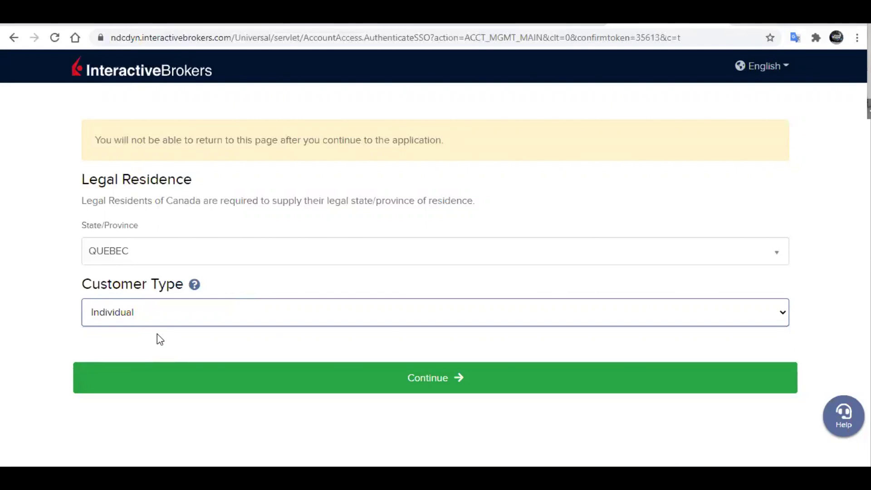
left_click(437, 382)
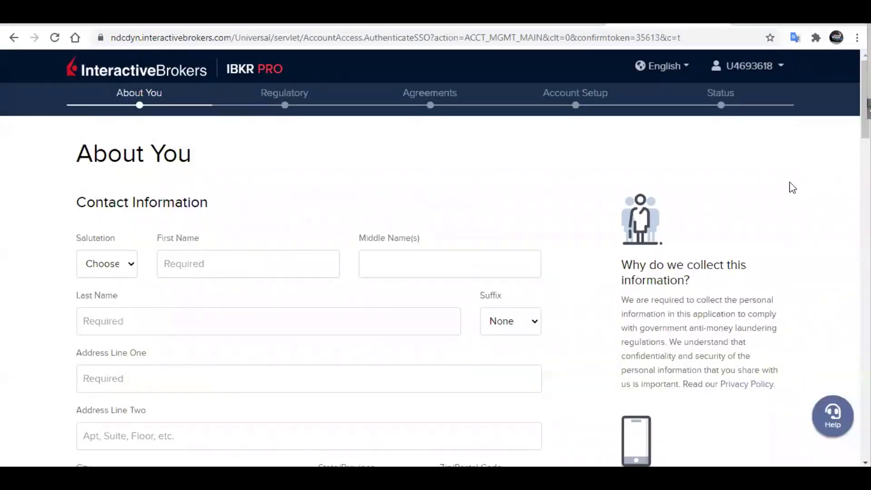
Set the salutation to Mr. and leave the suffix as None.
scroll(867, 103, "down", 10)
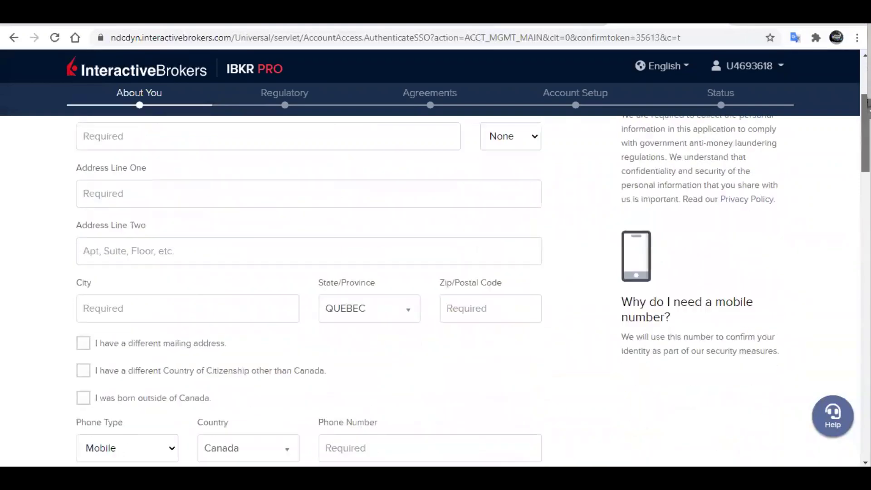
scroll(867, 104, "down", 11)
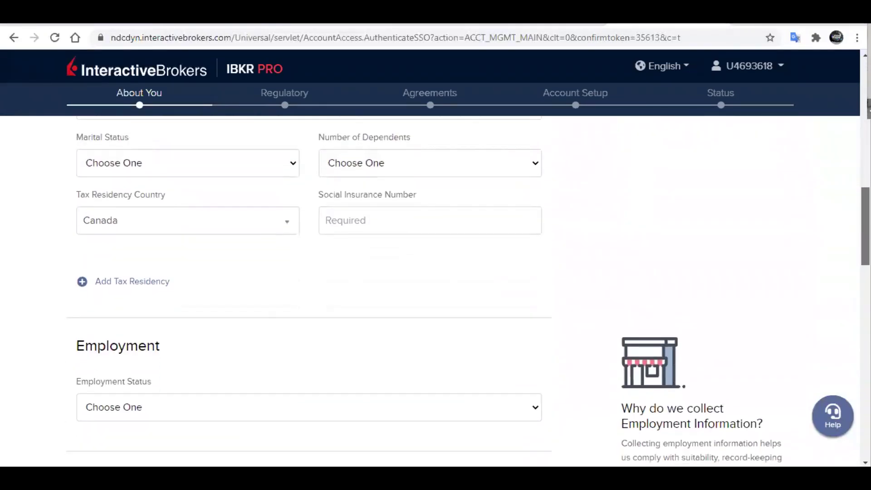
scroll(867, 104, "down", 12)
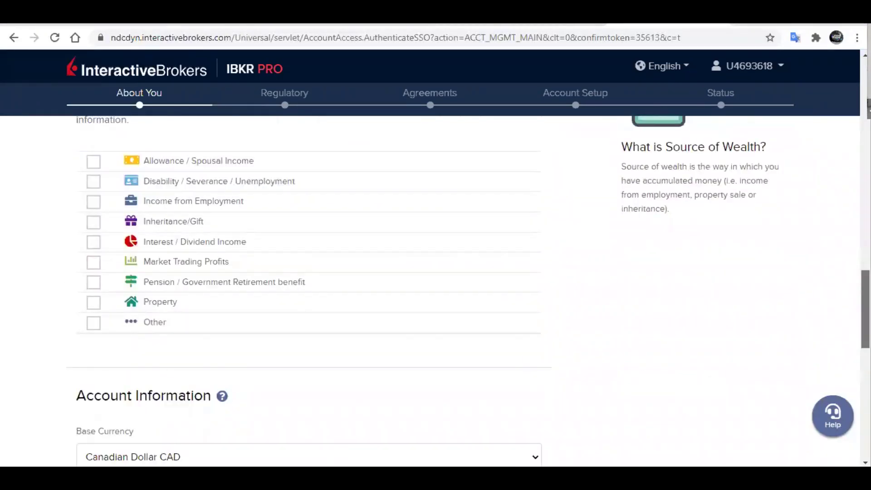
scroll(867, 103, "down", 6)
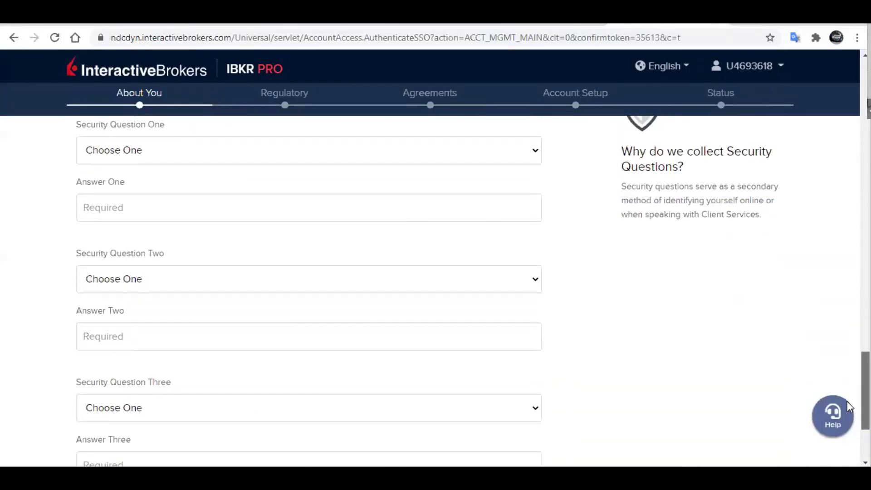
scroll(867, 103, "up", 20)
scroll(493, 252, "up", 10)
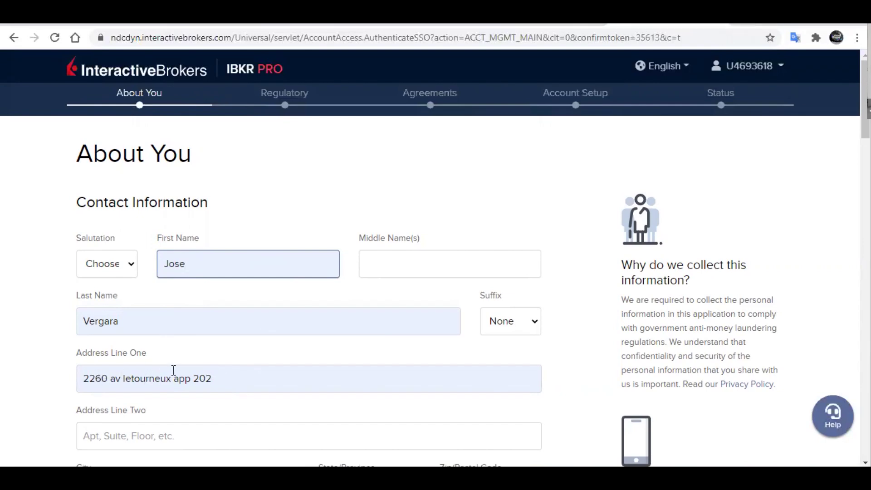
left_click(121, 270)
left_click(92, 299)
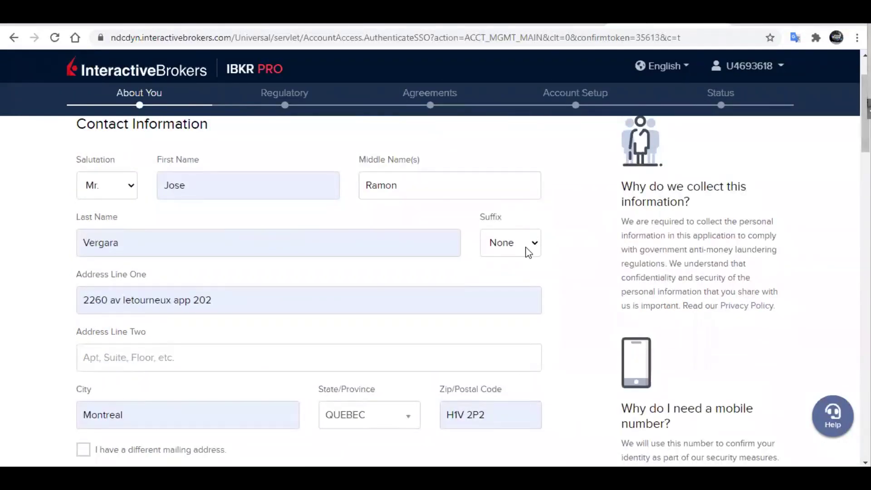
left_click(525, 246)
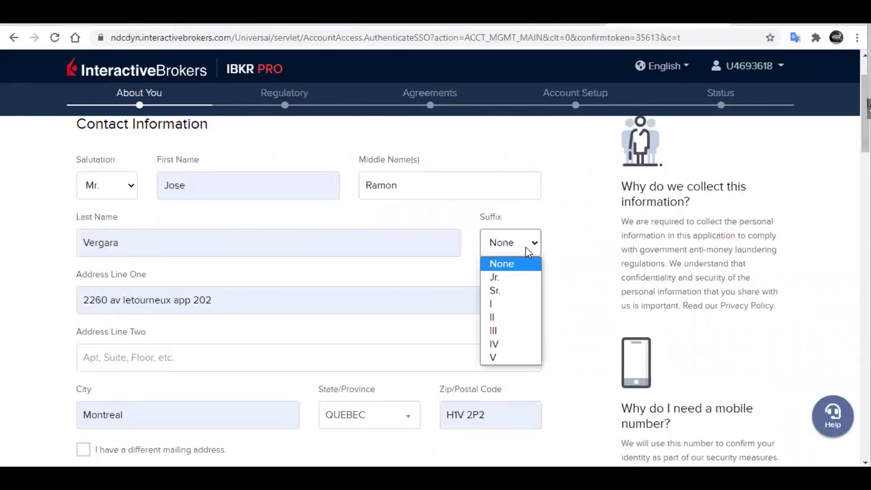
left_click(503, 265)
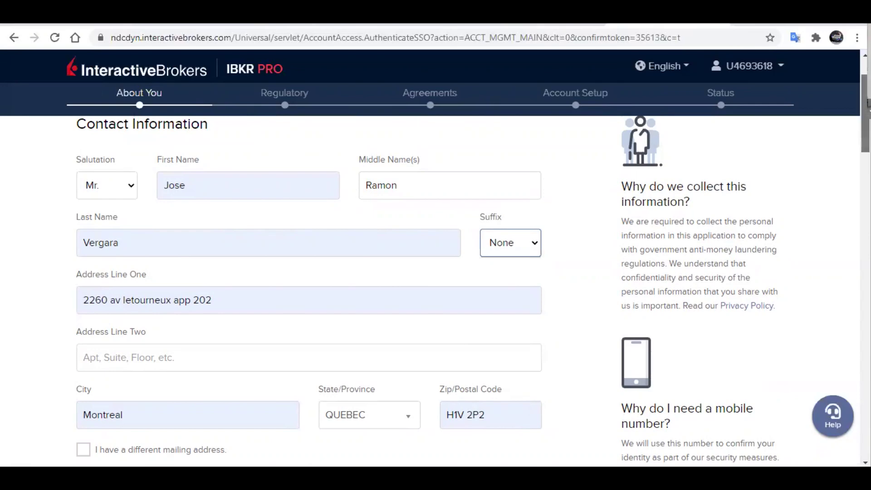
Set the country of birth to Venezuela.
scroll(472, 292, "down", 2)
scroll(472, 292, "up", 1)
scroll(473, 291, "down", 2)
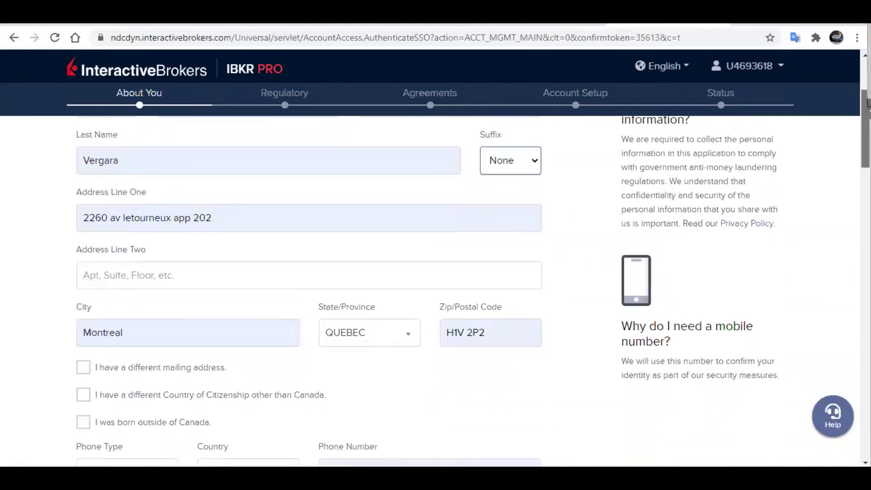
scroll(473, 291, "down", 2)
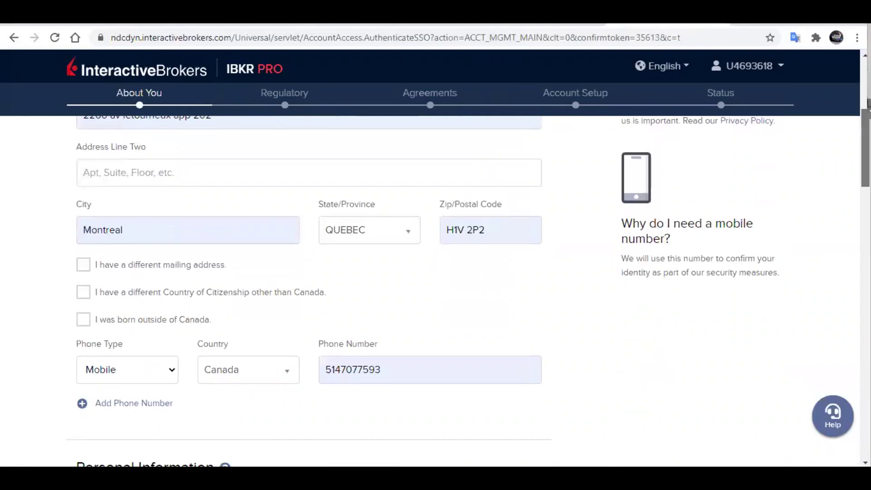
scroll(473, 291, "down", 1)
scroll(473, 291, "up", 1)
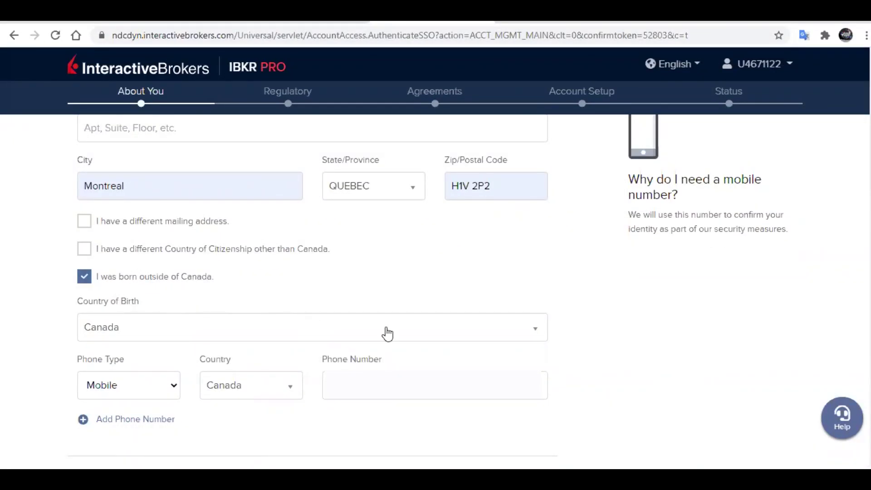
left_click(516, 334)
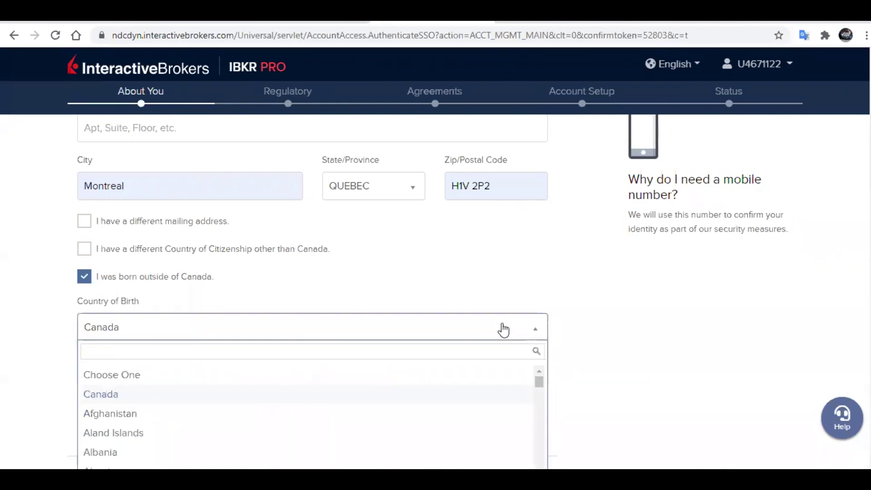
type("Vene")
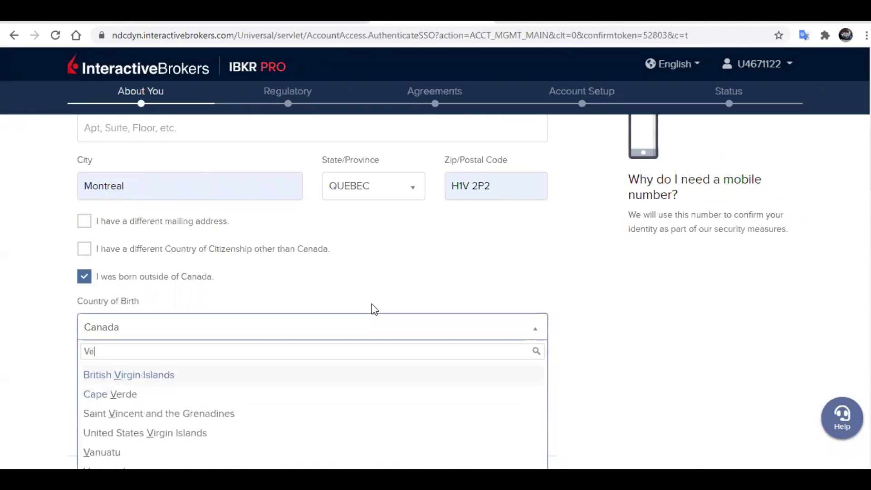
left_click(111, 379)
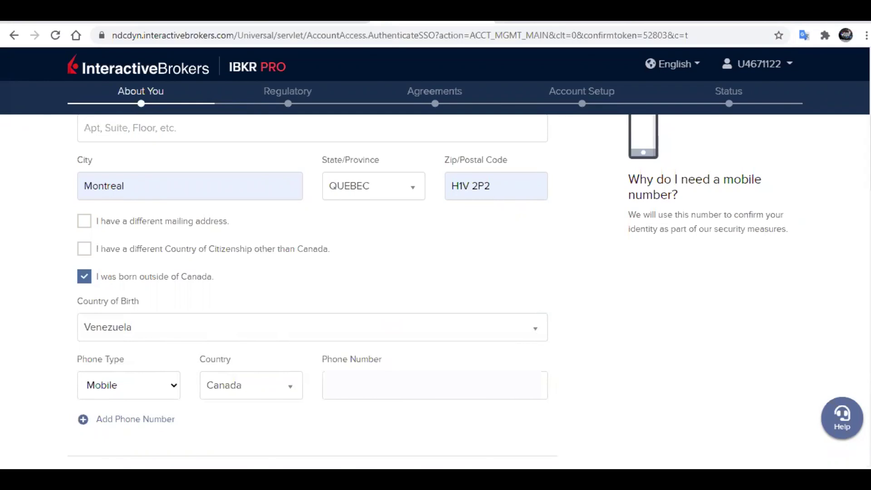
Fill in the mobile phone number from the autofill entry.
scroll(313, 290, "down", 3)
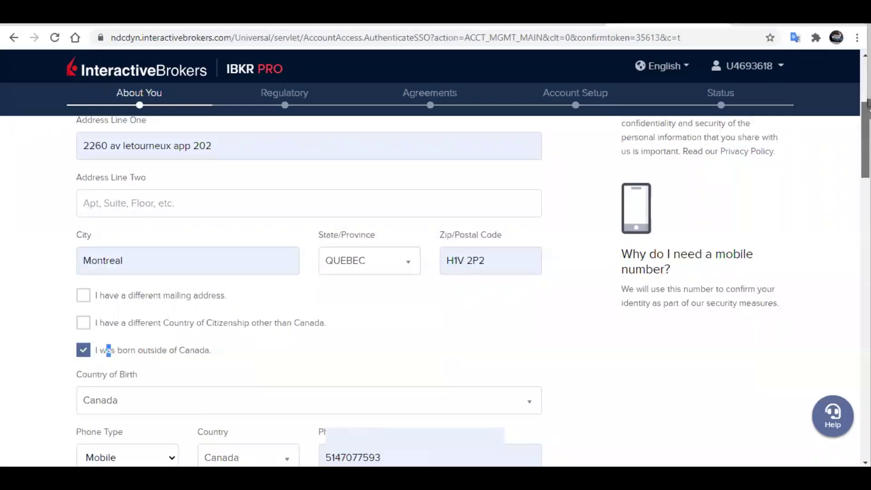
scroll(103, 350, "down", 3)
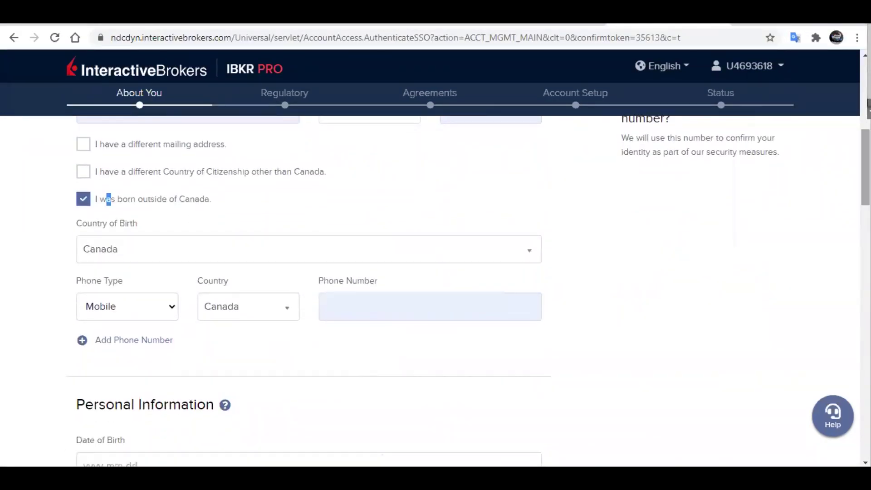
left_click(354, 314)
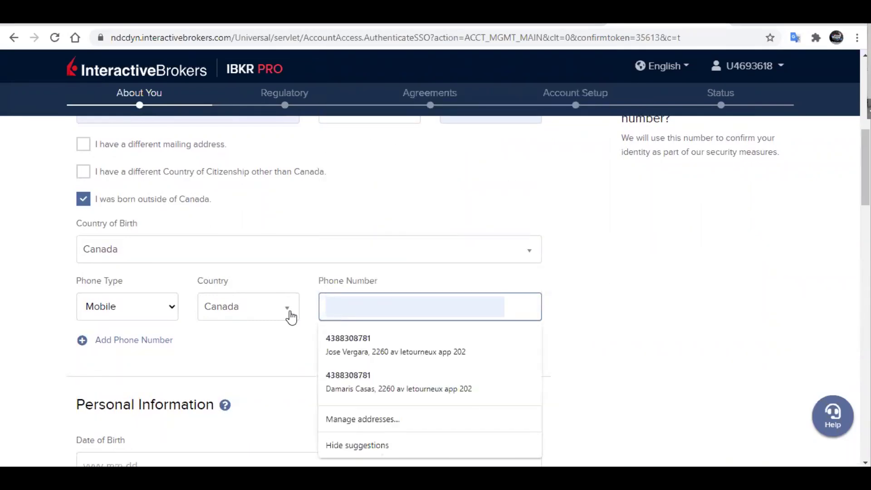
scroll(291, 317, "down", 1)
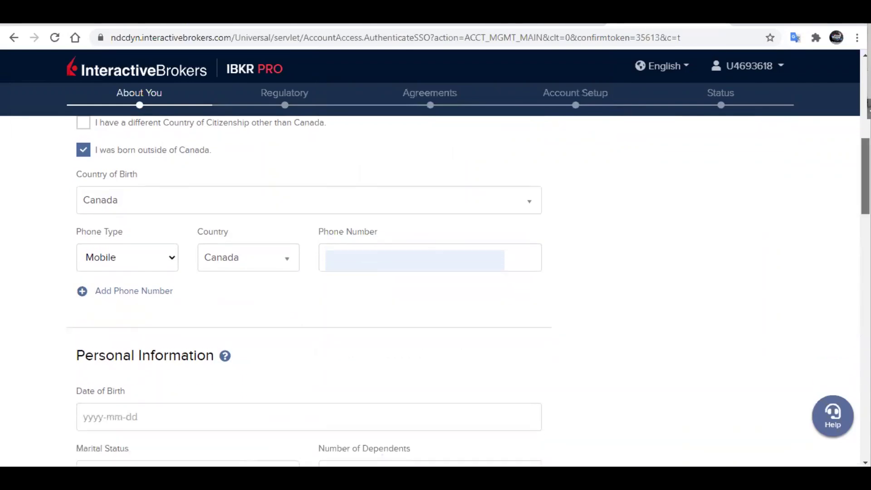
scroll(291, 317, "up", 2)
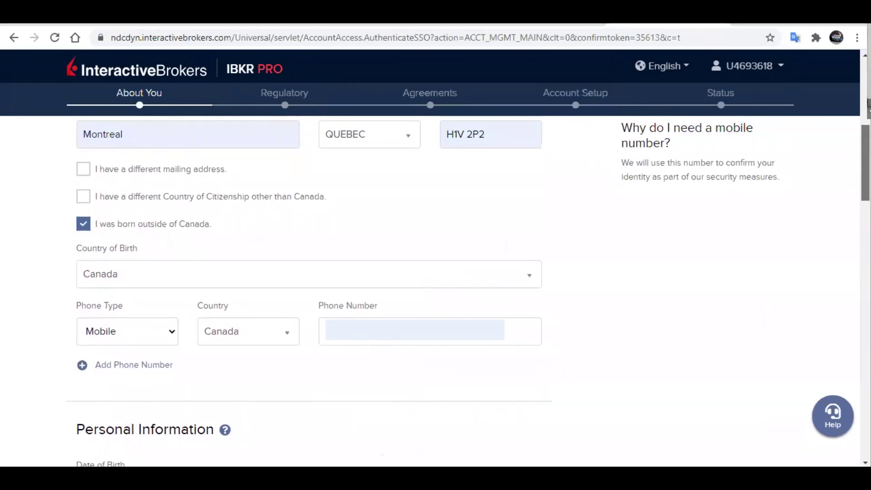
scroll(291, 317, "down", 5)
scroll(291, 317, "up", 3)
scroll(291, 317, "down", 1)
scroll(156, 217, "down", 3)
scroll(156, 217, "up", 2)
Enter the date of birth, correcting the day digit, and set marital status to Single.
left_click(96, 255)
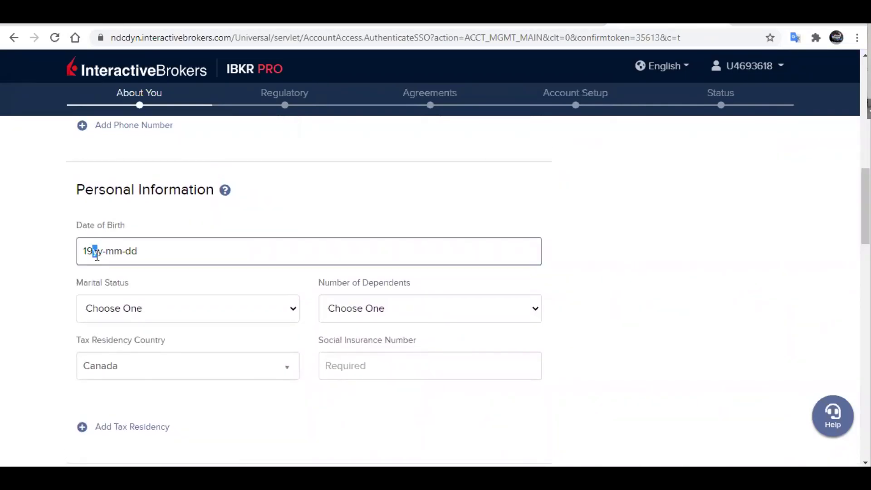
key("shift+Left")
left_click(288, 312)
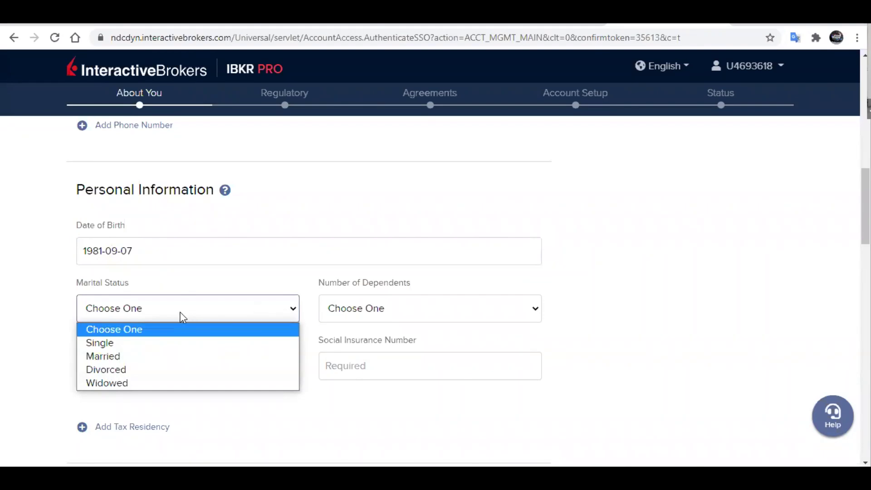
left_click(127, 349)
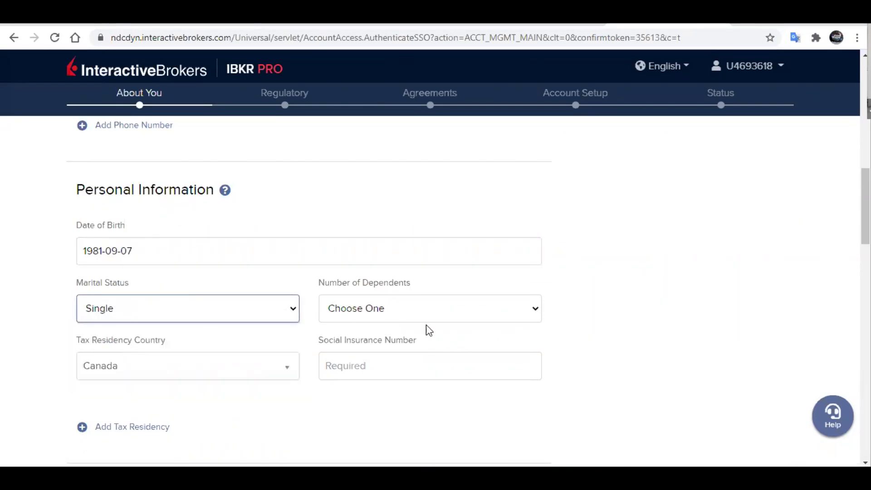
Set the number of dependents to 2 and enter the Social Insurance Number.
left_click(506, 316)
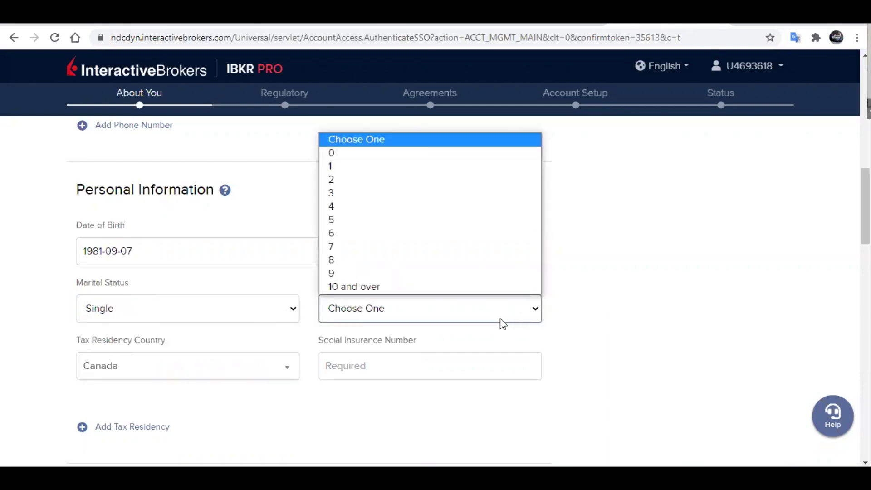
left_click(333, 178)
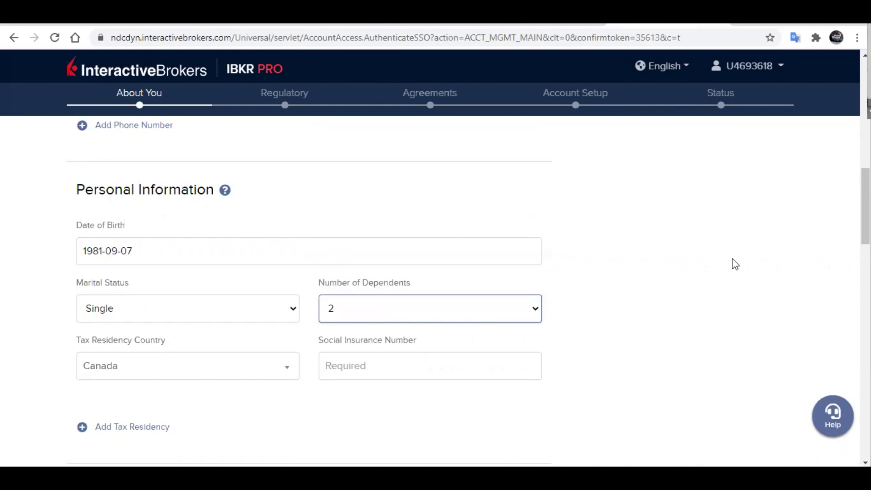
scroll(865, 206, "down", 3)
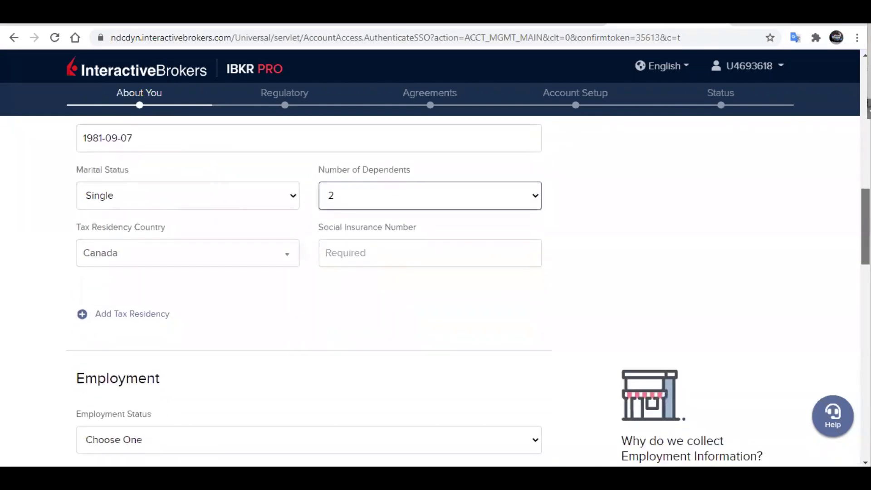
left_click(339, 244)
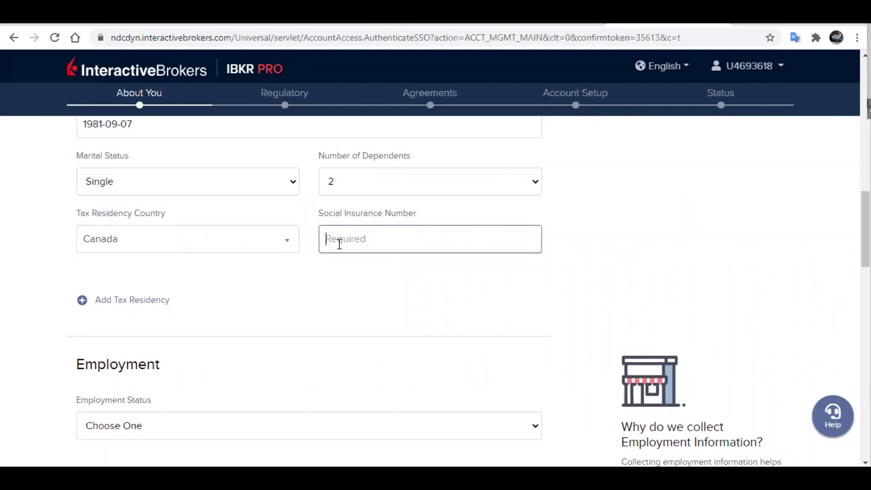
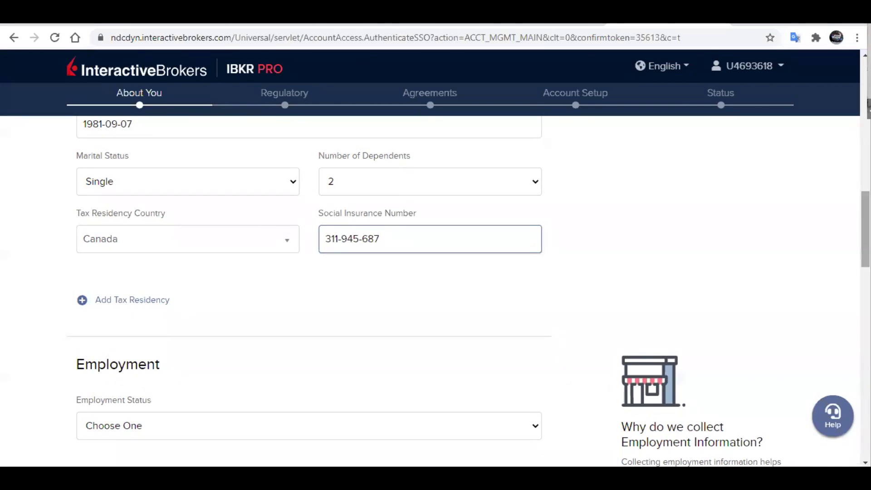
scroll(453, 291, "down", 1)
scroll(454, 290, "up", 2)
scroll(519, 259, "down", 4)
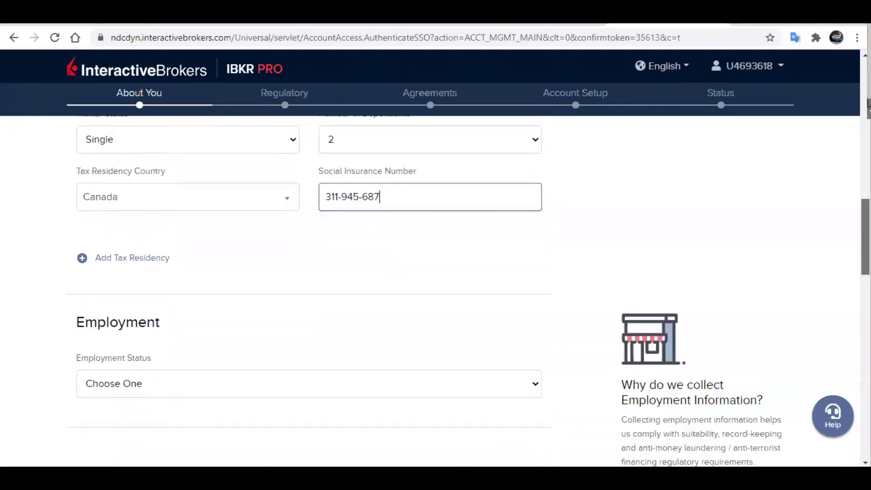
left_click(521, 261)
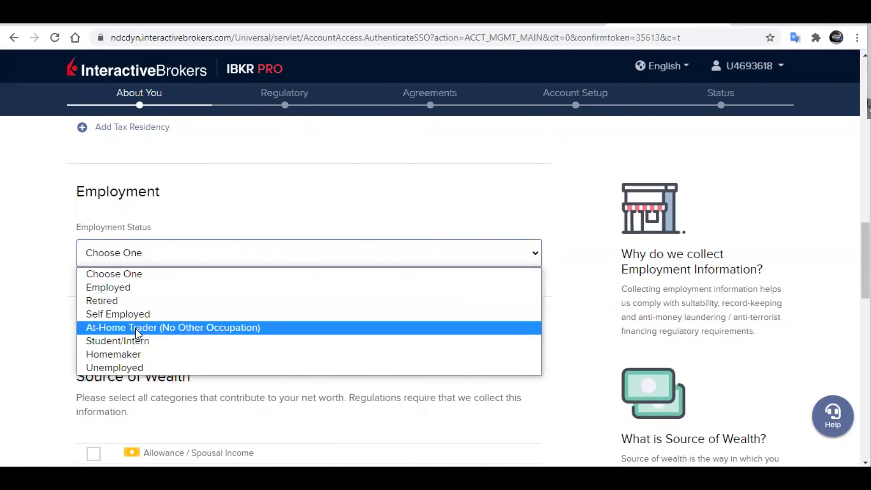
Choose At-Home Trader employment; tick Allowance, Interest / Dividend Income and Other, described as Savings.
left_click(136, 328)
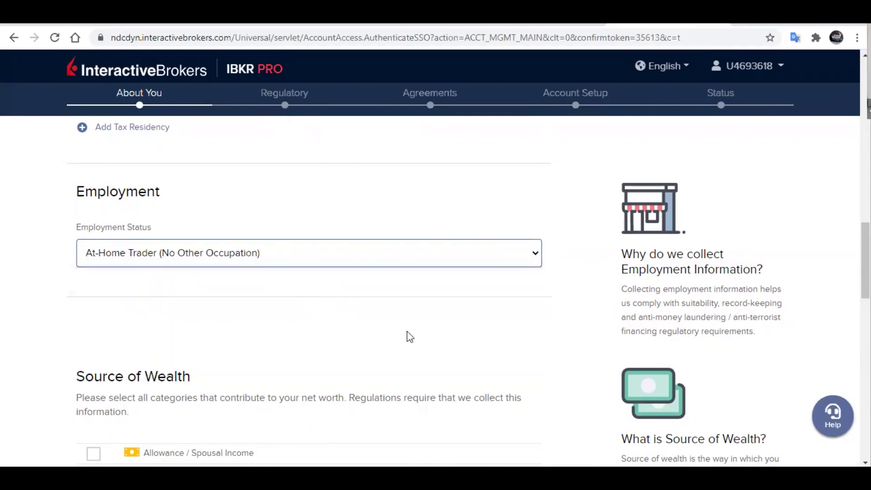
scroll(309, 290, "down", 5)
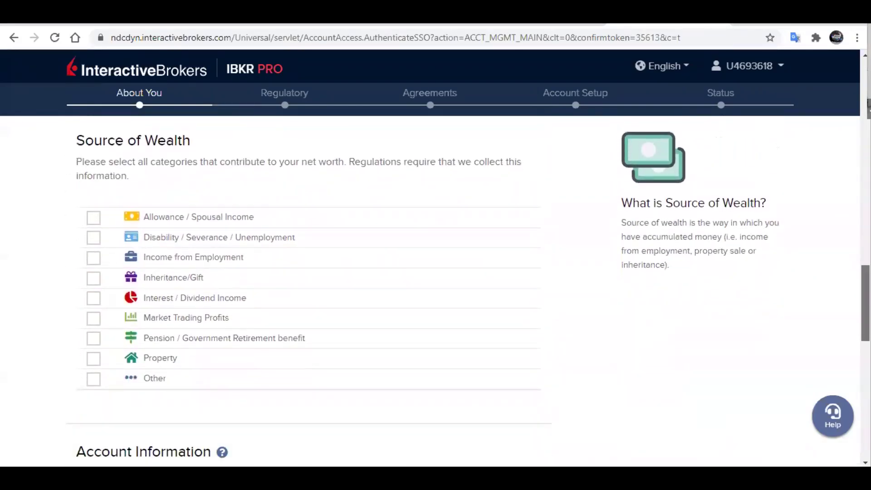
scroll(170, 177, "up", 1)
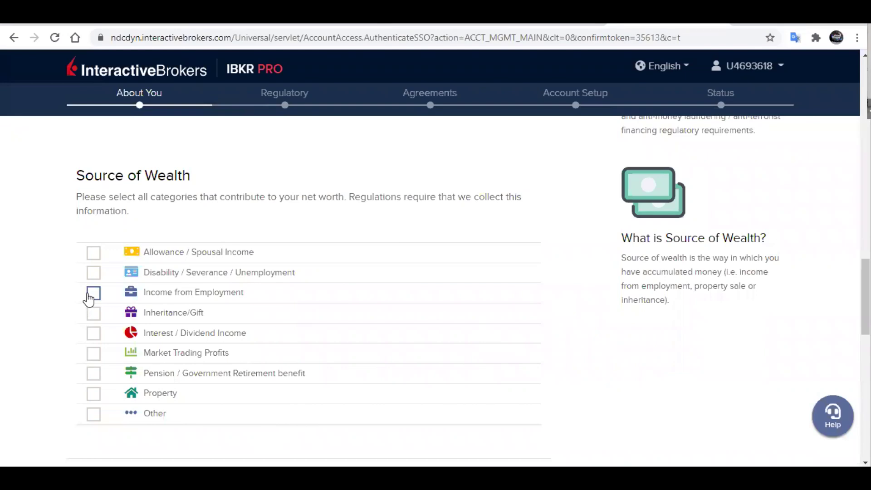
left_click(93, 253)
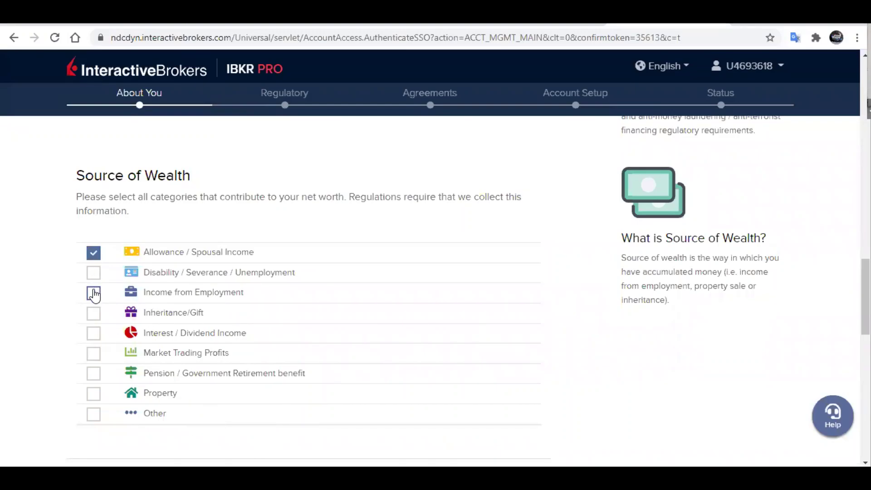
left_click(93, 334)
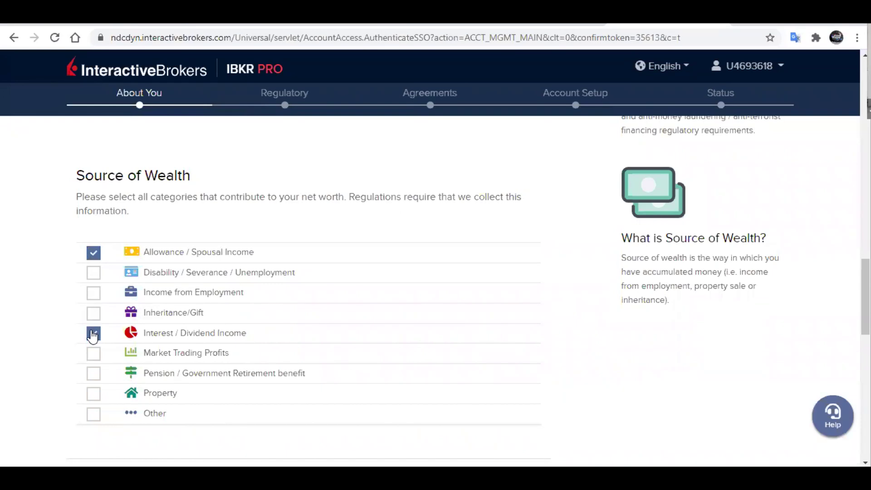
left_click(94, 419)
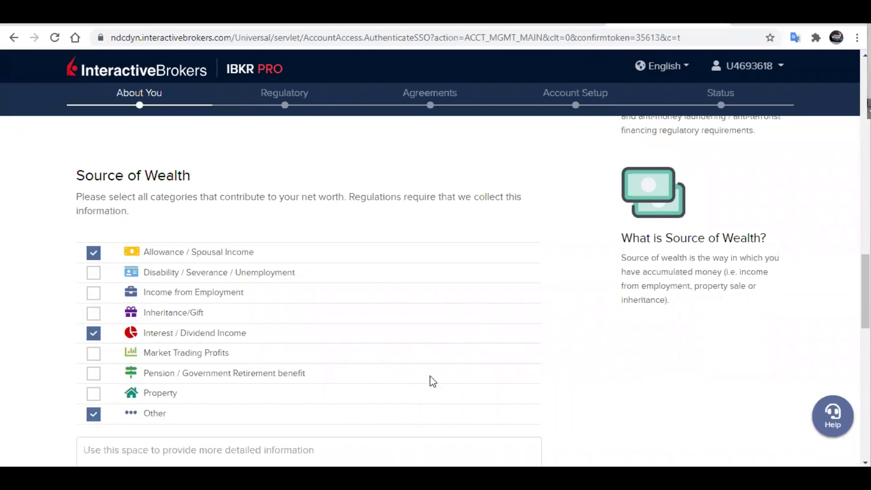
left_click(144, 457)
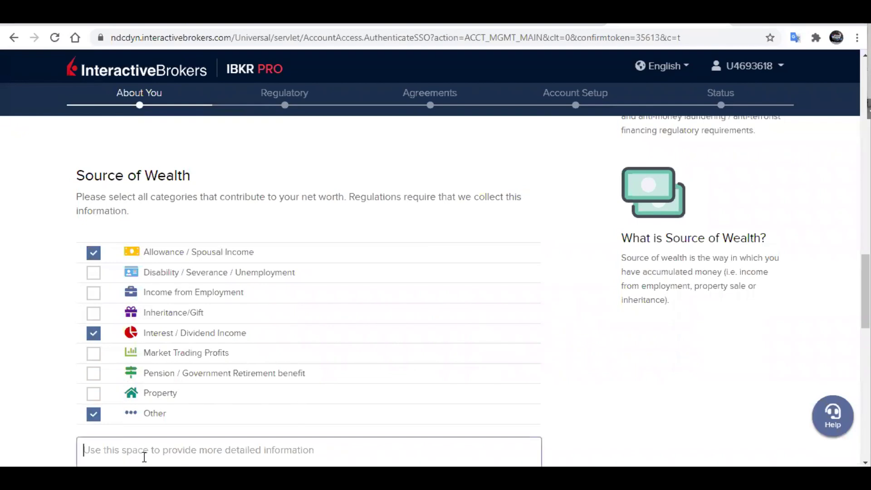
type("Savings")
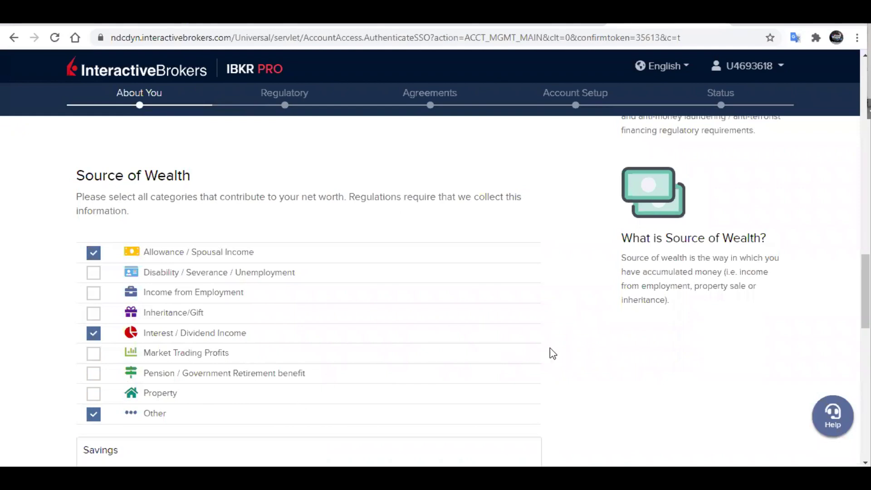
left_click_drag(866, 293, 865, 357)
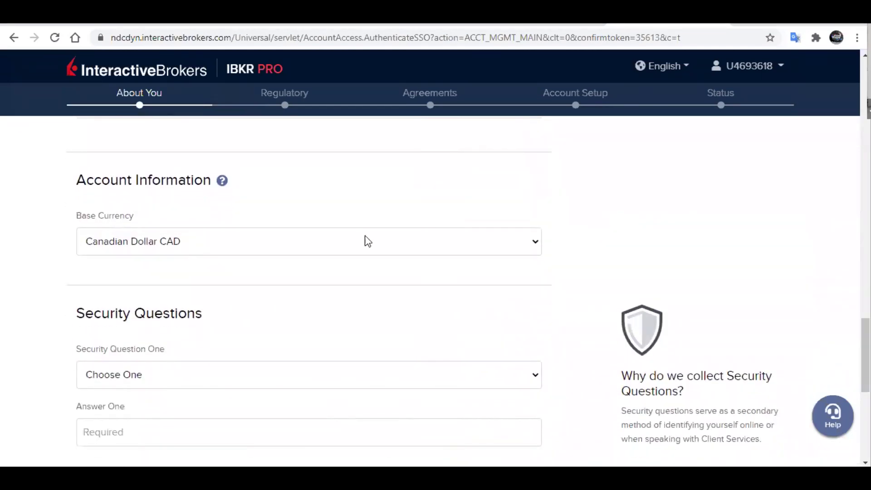
Set the base currency to United States Dollar (USD).
left_click(505, 243)
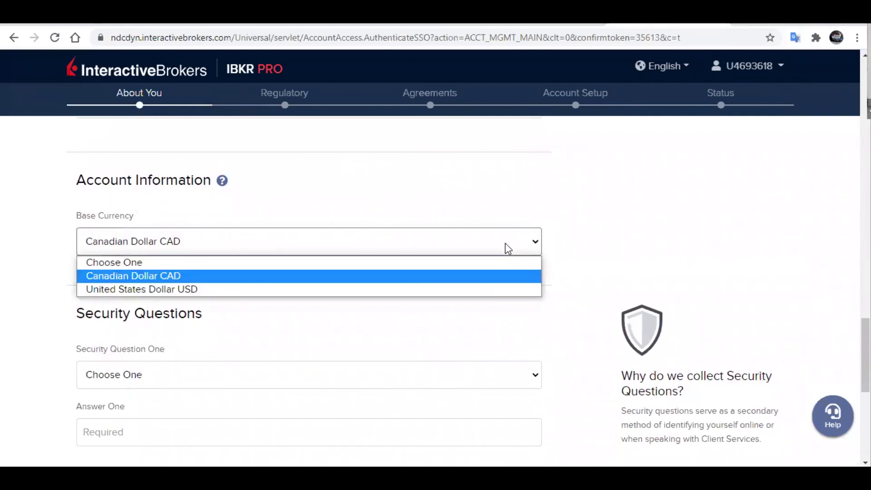
left_click(196, 290)
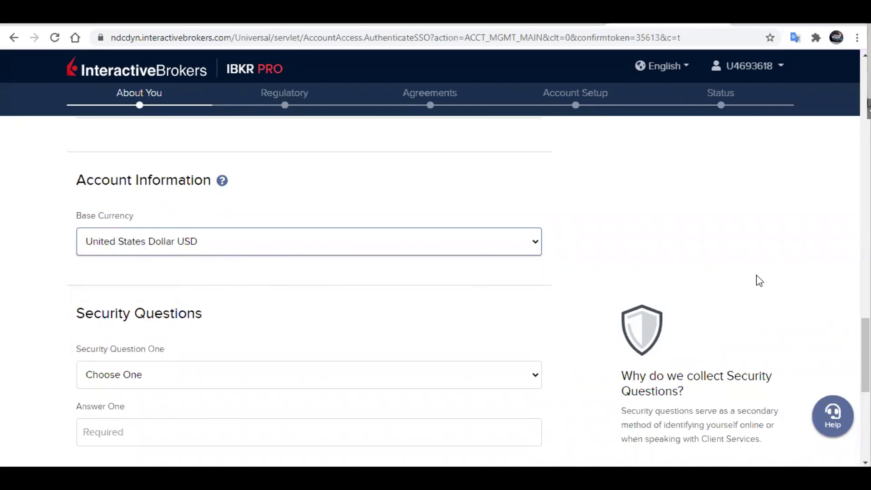
scroll(468, 290, "down", 2)
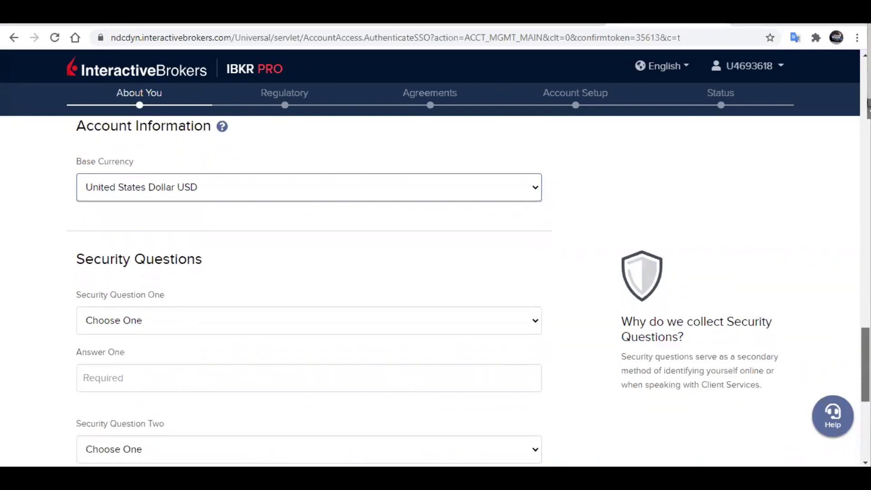
scroll(468, 290, "up", 1)
scroll(468, 290, "down", 2)
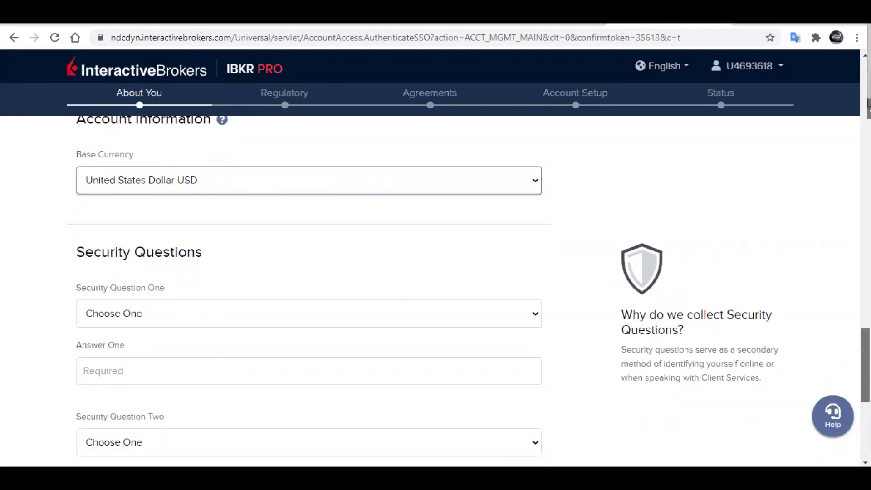
scroll(468, 290, "down", 1)
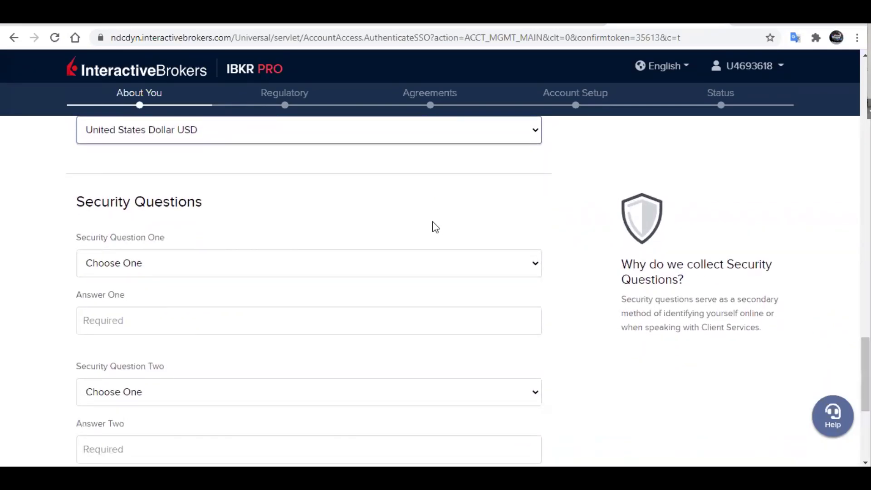
Choose the favorite sports team and favorite cartoon character security questions, and enter their answers.
left_click(527, 264)
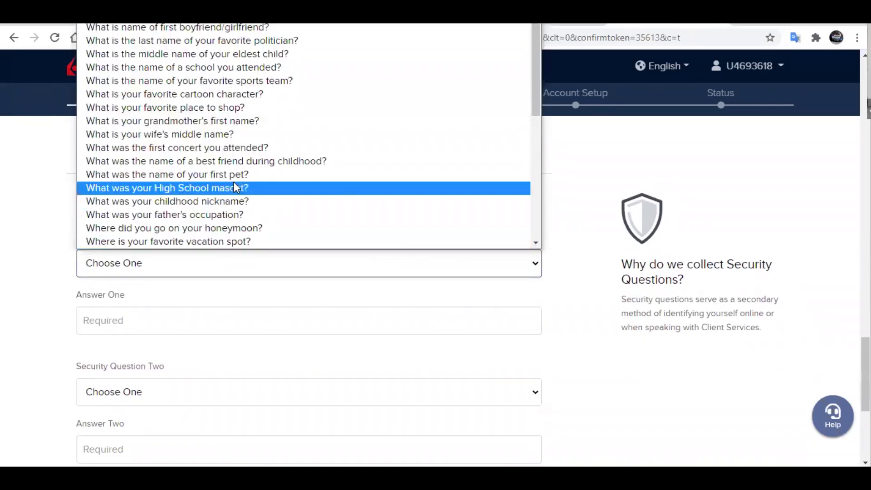
left_click(183, 84)
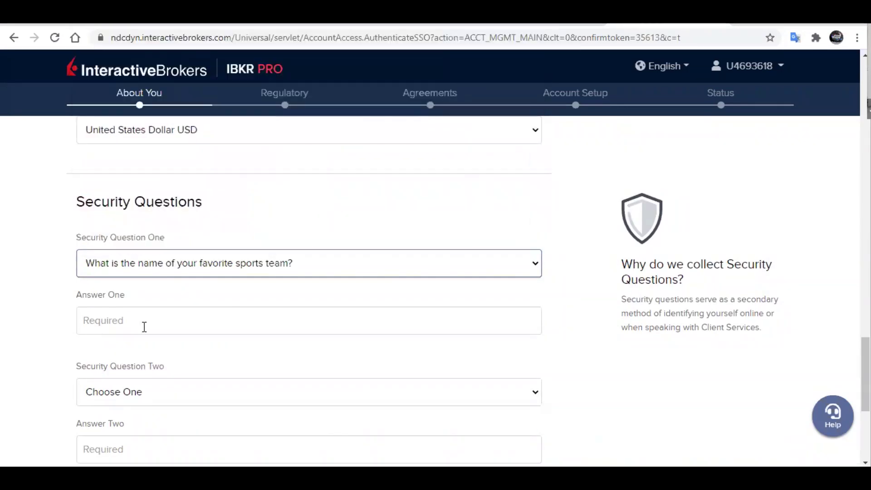
left_click(126, 324)
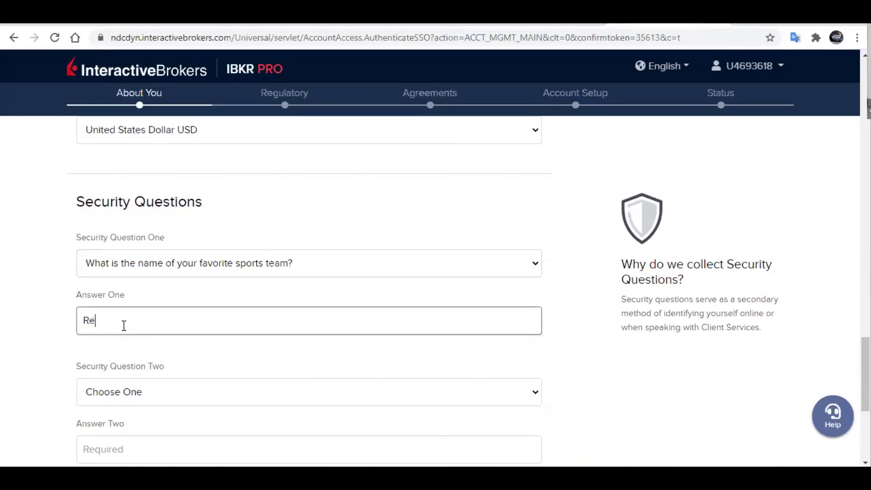
left_click(475, 389)
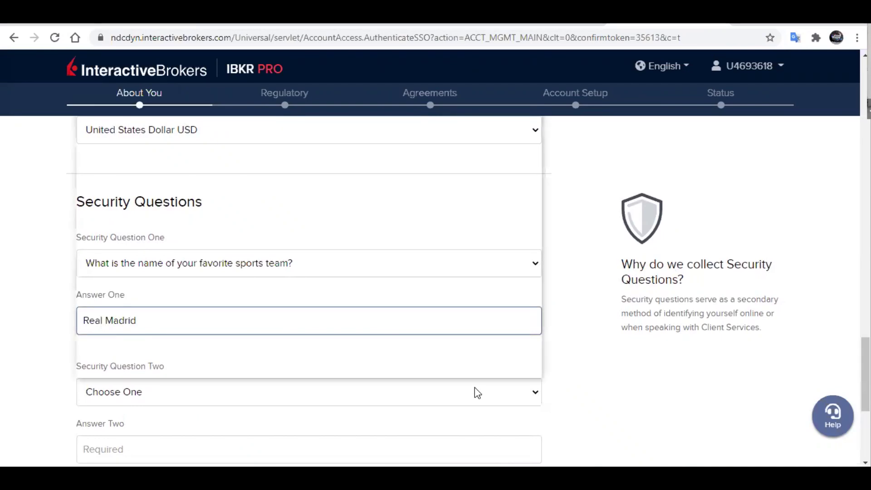
left_click(191, 197)
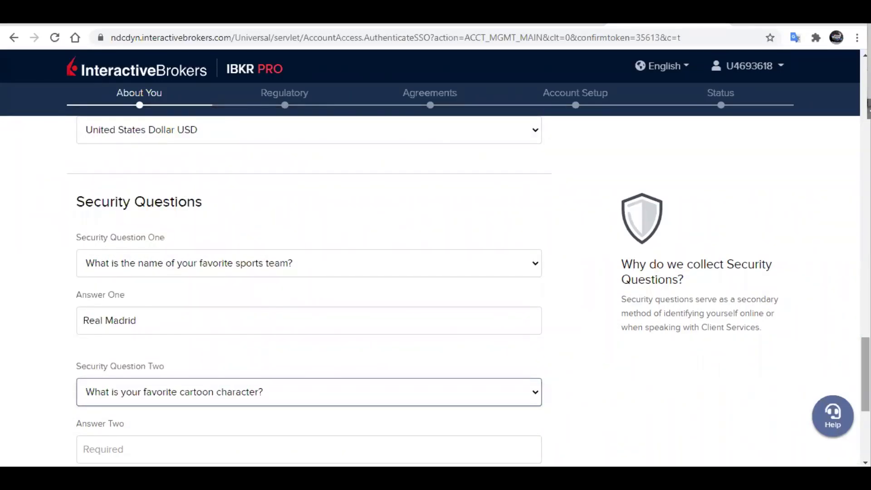
scroll(294, 349, "down", 3)
left_click(206, 307)
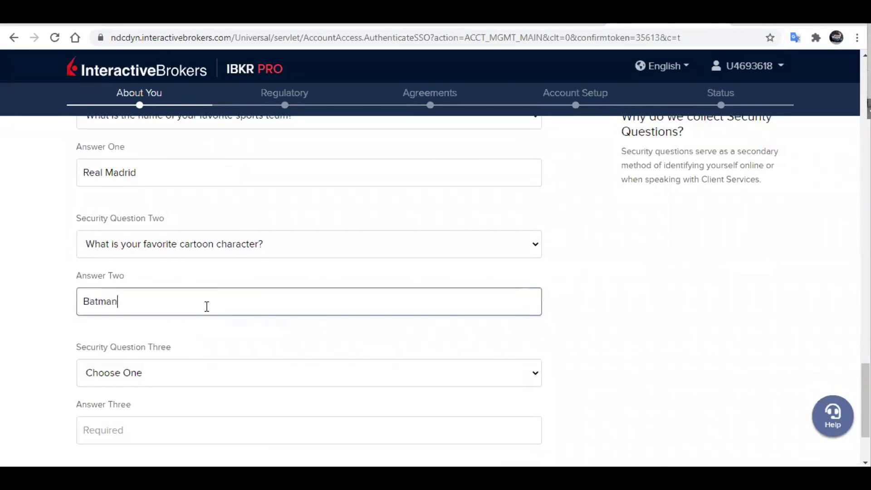
Choose 'Who was your childhood hero?' as question three, enter its answer, and continue.
left_click(399, 375)
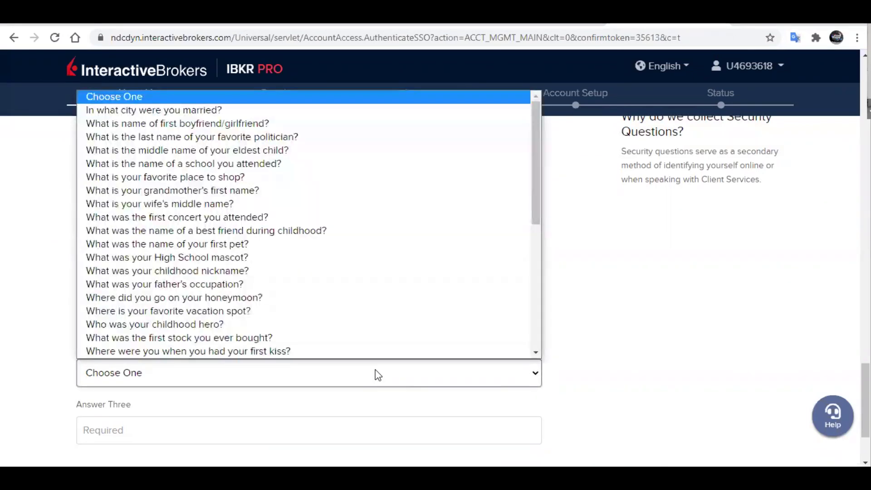
scroll(320, 342, "down", 1)
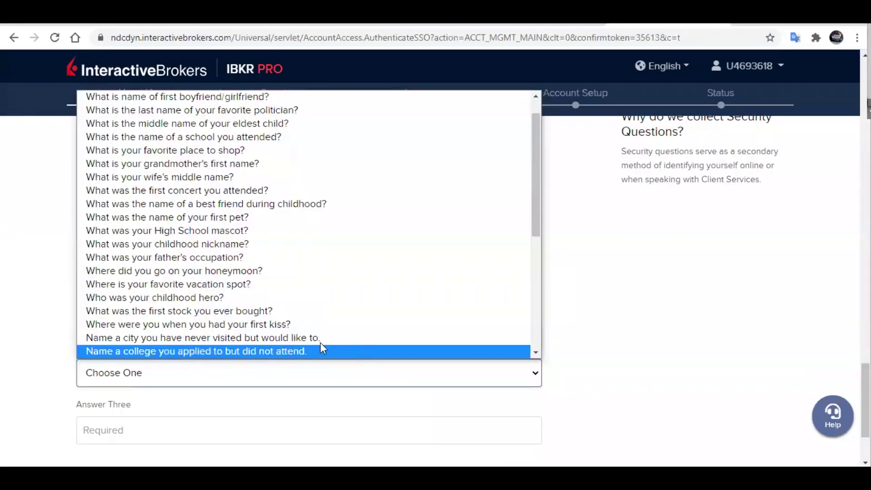
left_click(210, 298)
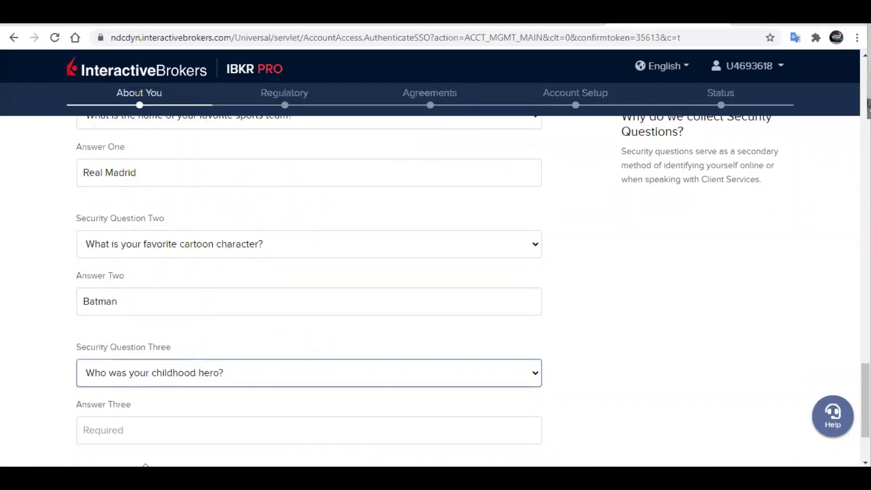
left_click(131, 430)
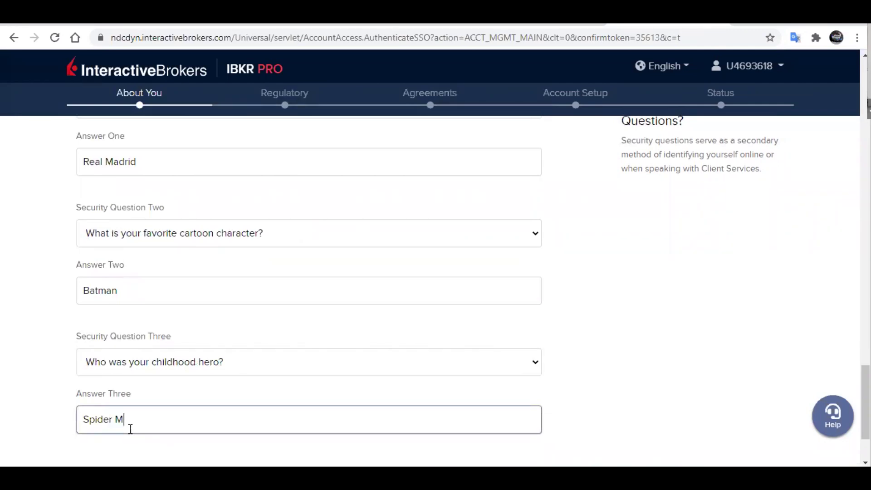
left_click(661, 371)
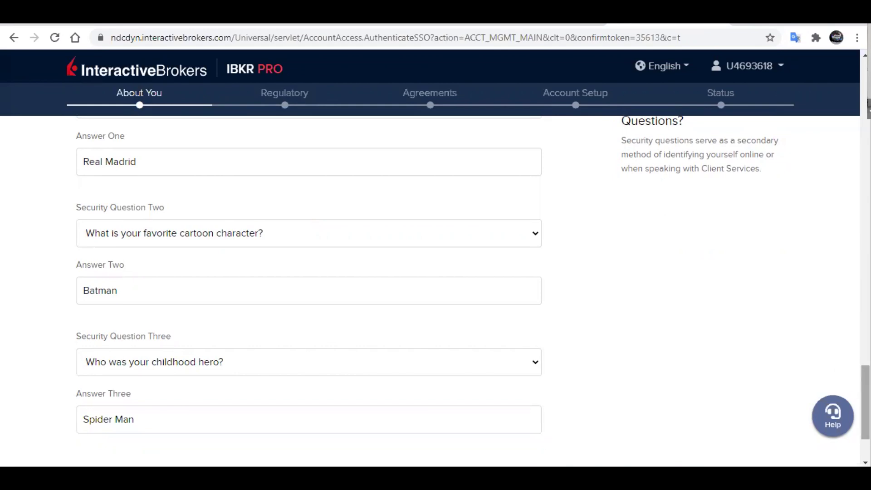
scroll(603, 383, "down", 3)
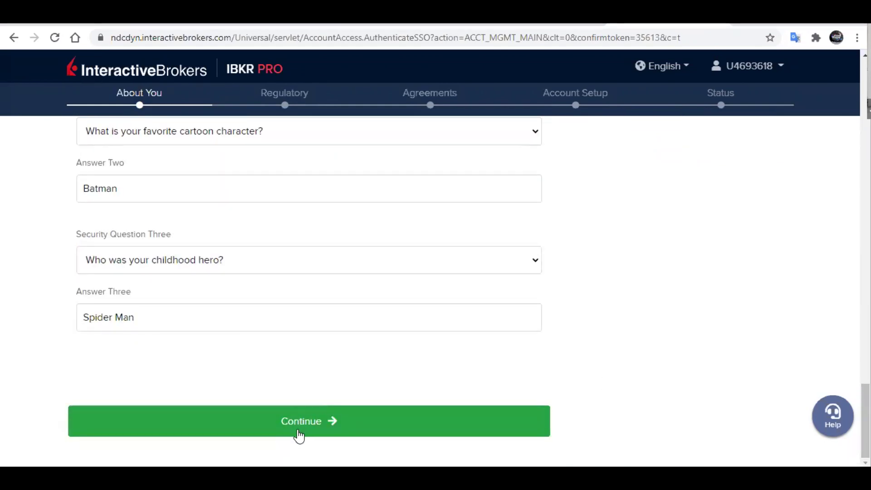
left_click(300, 429)
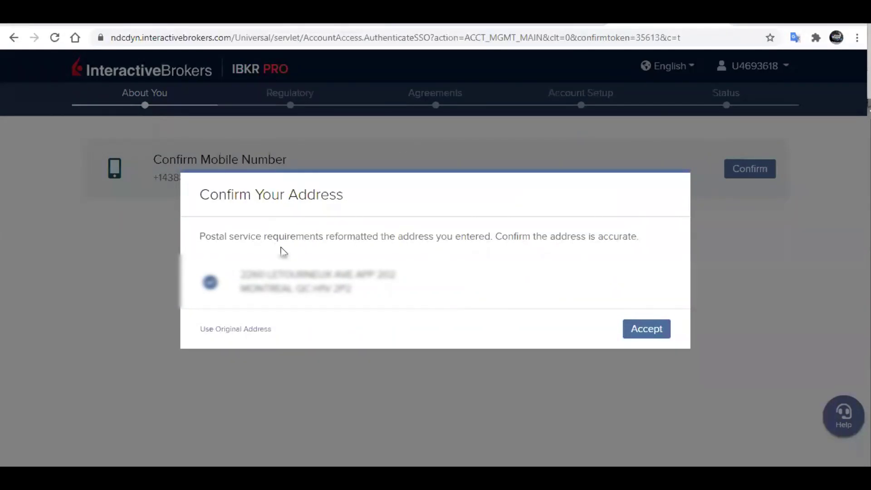
Accept the reformatted postal address in the Confirm Your Address dialog.
left_click(640, 338)
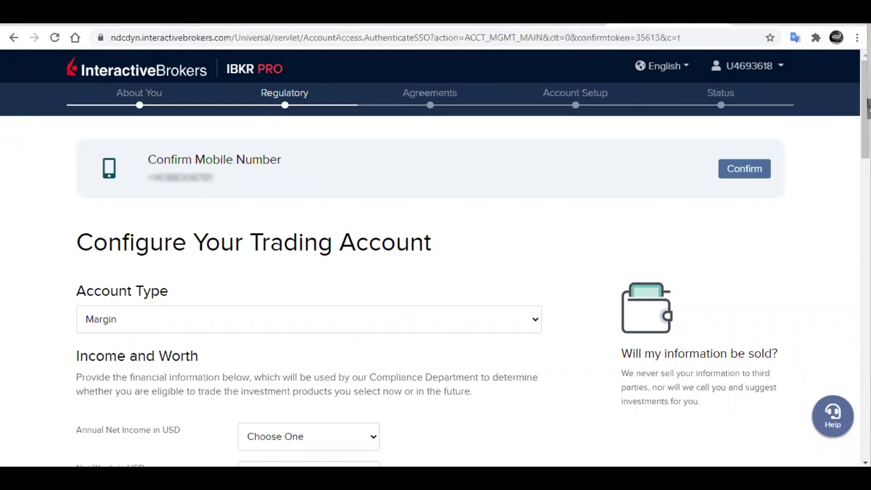
Confirm the mobile number by submitting the texted verification code, then dismiss the confirmation message.
scroll(868, 103, "down", 3)
scroll(436, 291, "up", 3)
left_click(737, 164)
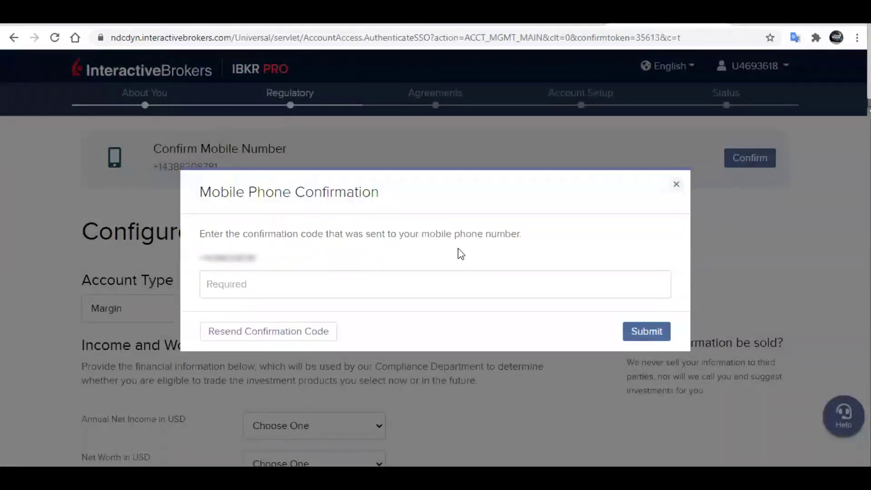
left_click(289, 287)
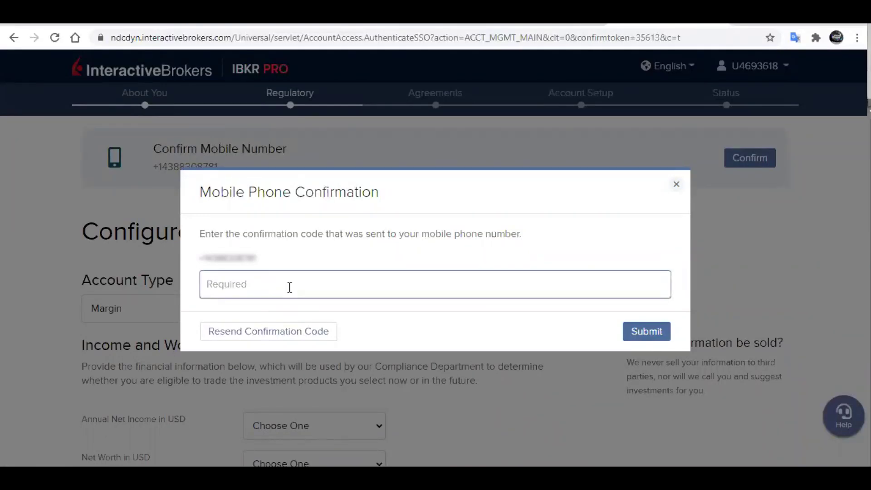
left_click(650, 335)
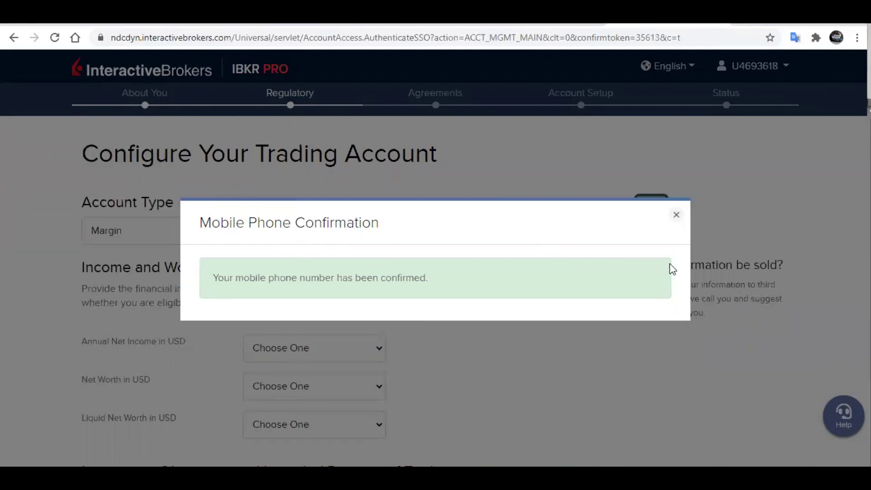
left_click(676, 215)
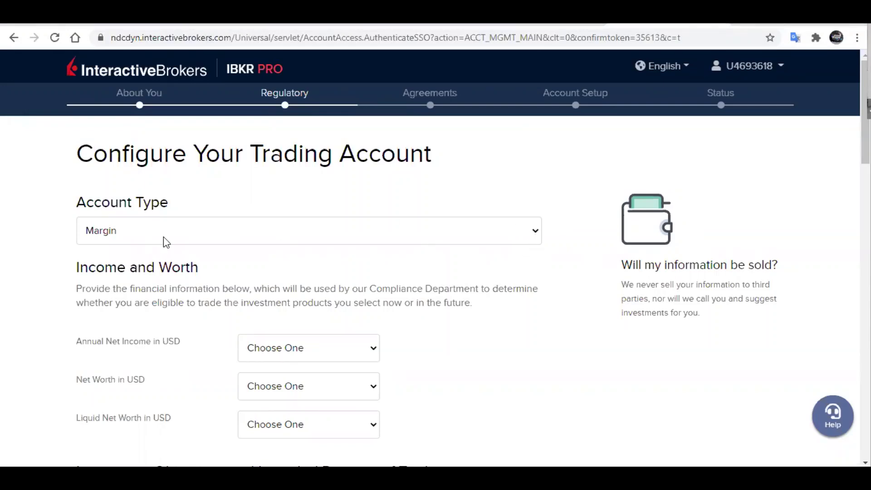
left_click(527, 235)
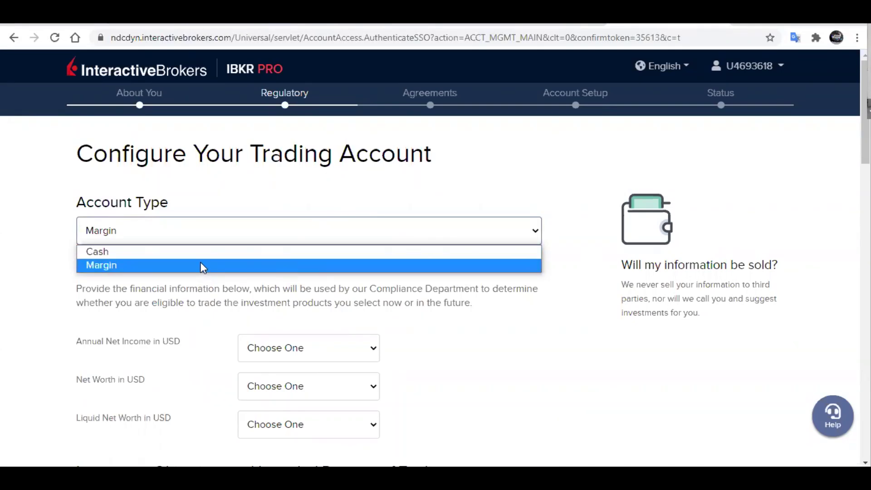
left_click(190, 254)
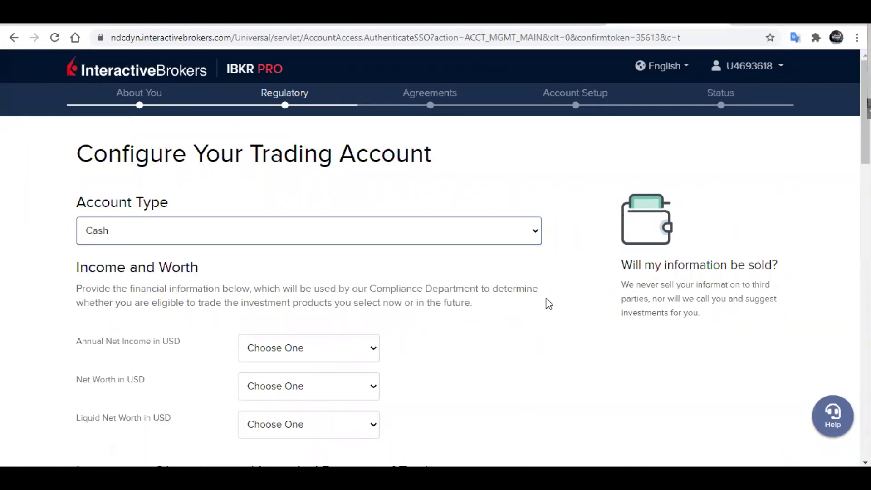
left_click(520, 232)
left_click(255, 266)
scroll(816, 110, "down", 2)
scroll(472, 272, "up", 2)
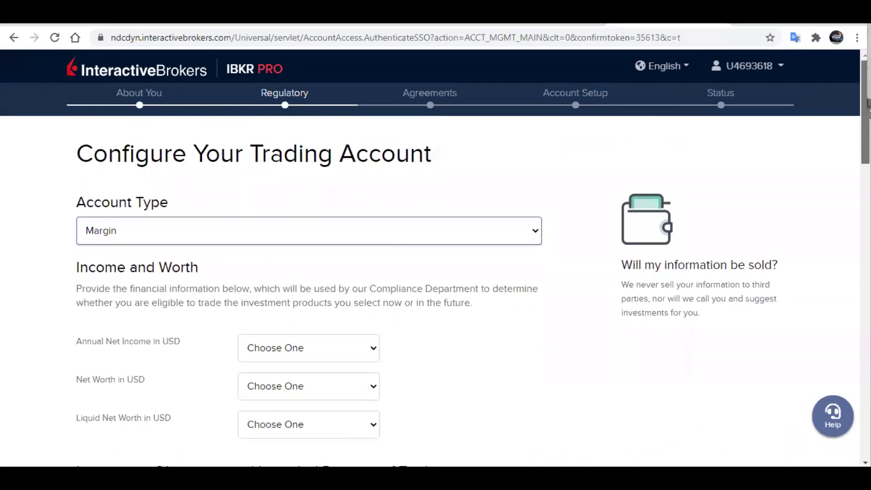
scroll(436, 290, "down", 1)
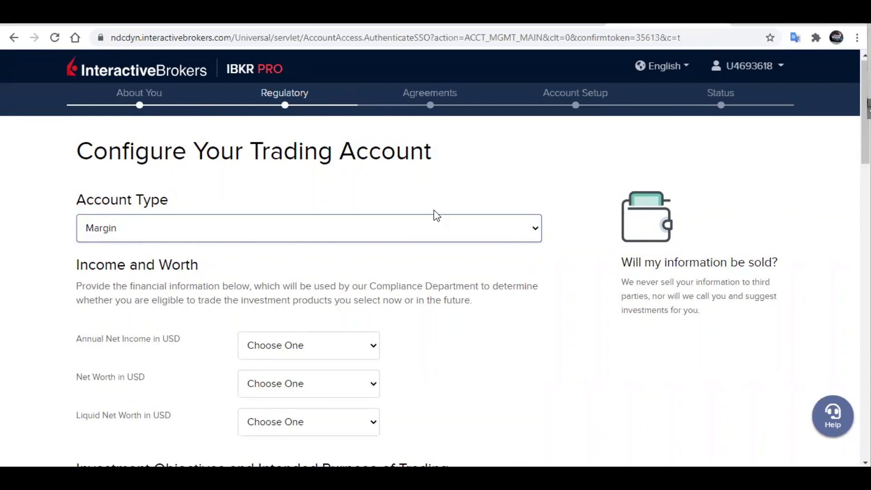
left_click(514, 228)
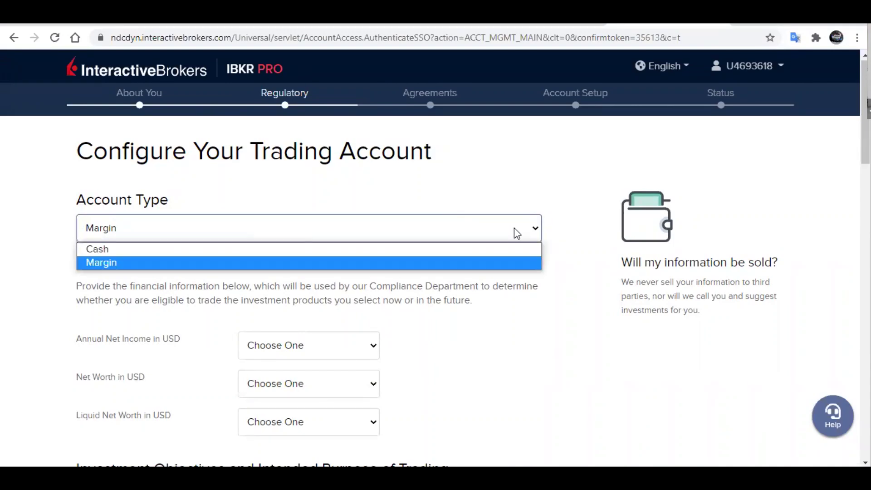
left_click(243, 250)
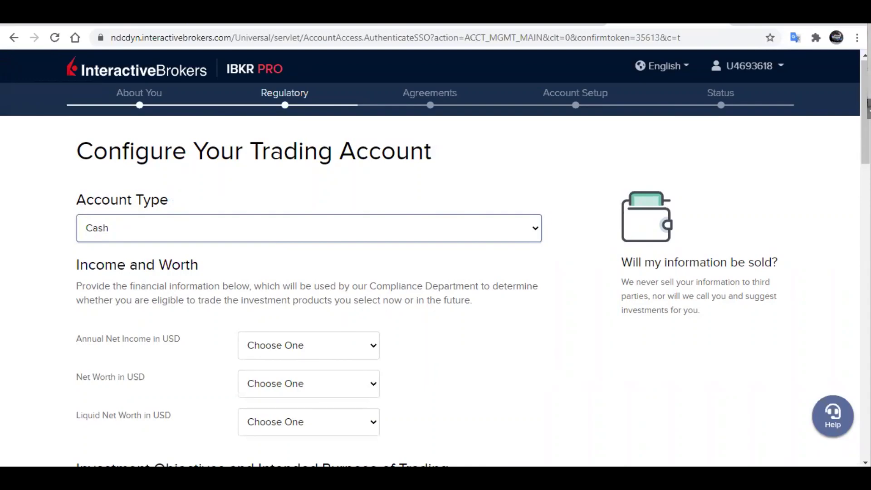
mouse_move(868, 104)
left_mouse_down()
mouse_move(868, 125)
mouse_move(868, 102)
mouse_move(867, 116)
left_mouse_up()
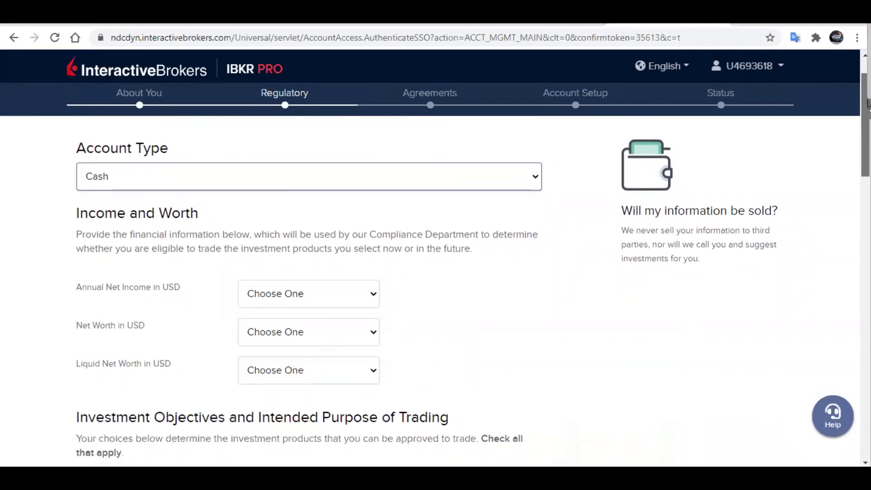
left_click(517, 178)
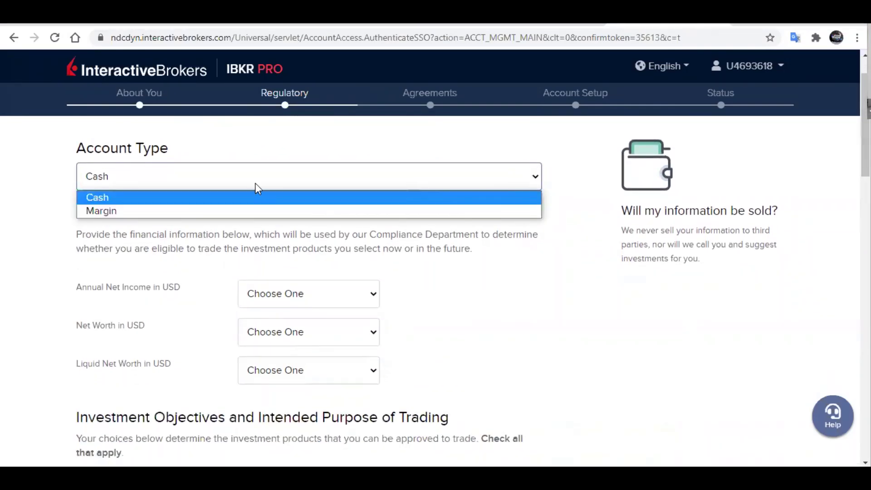
left_click(150, 213)
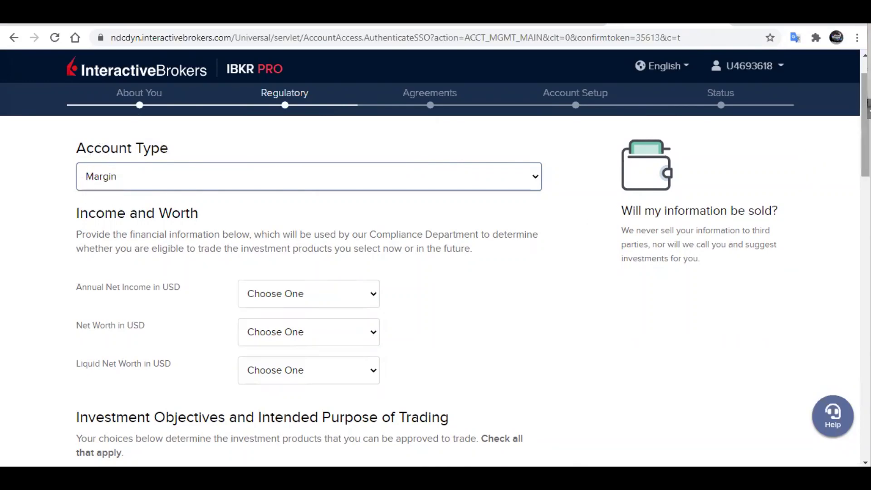
mouse_move(867, 105)
left_mouse_down()
mouse_move(867, 117)
mouse_move(866, 81)
mouse_move(866, 116)
left_mouse_up()
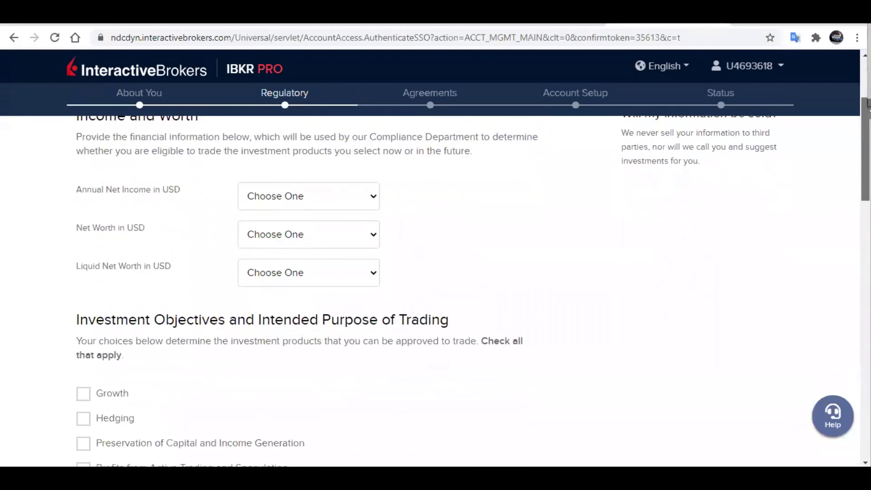
Set Annual Net Income to 50,000 - 99,999, and Net Worth and Liquid Net Worth to 50,000 - 74,999.
left_click(363, 203)
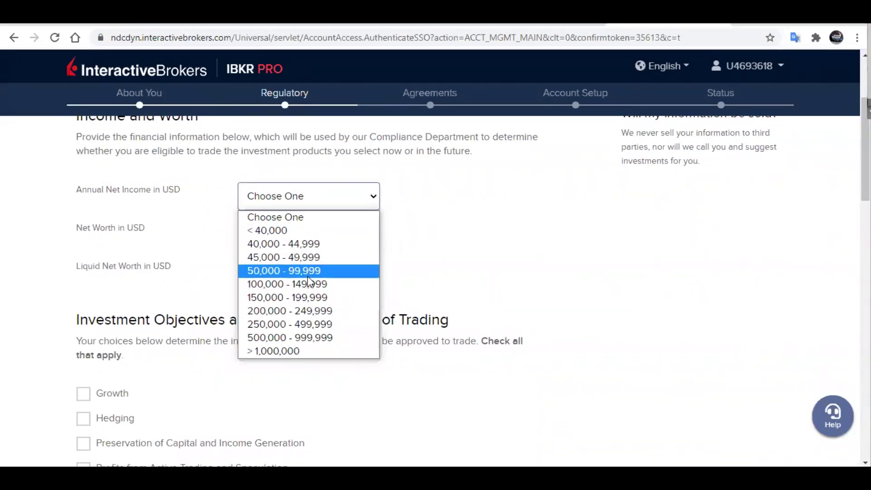
left_click(282, 270)
left_click(341, 234)
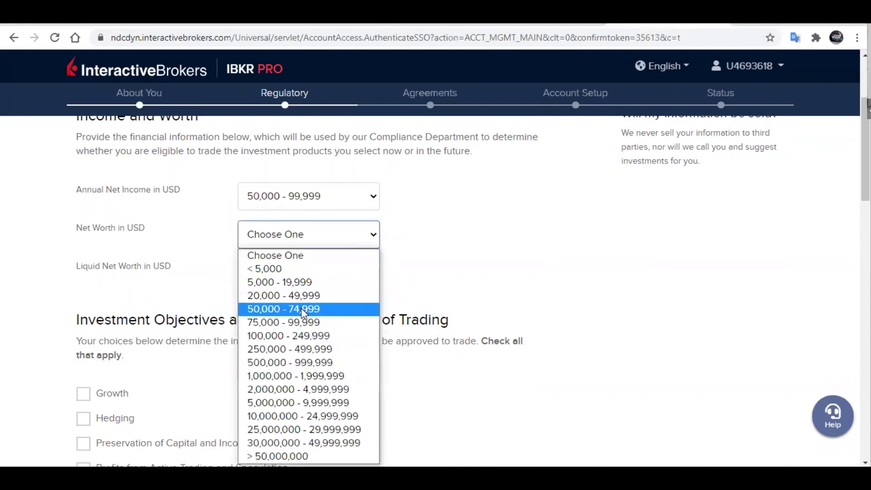
left_click(302, 309)
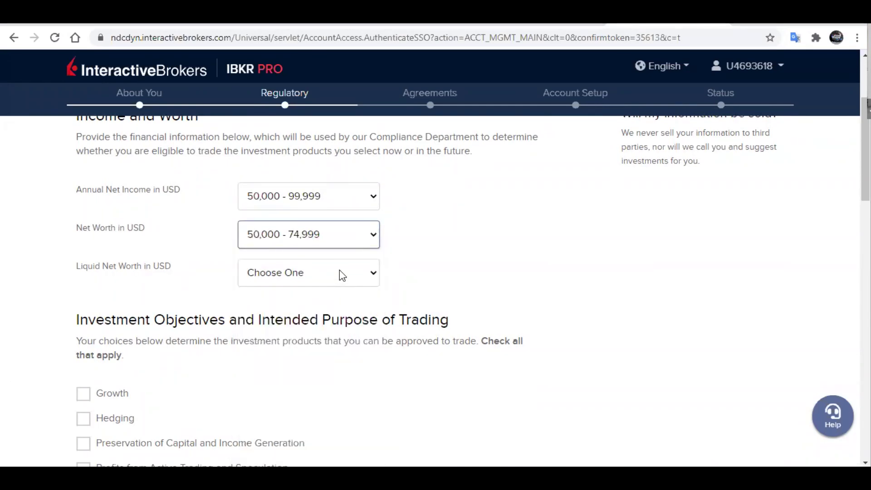
left_click(343, 274)
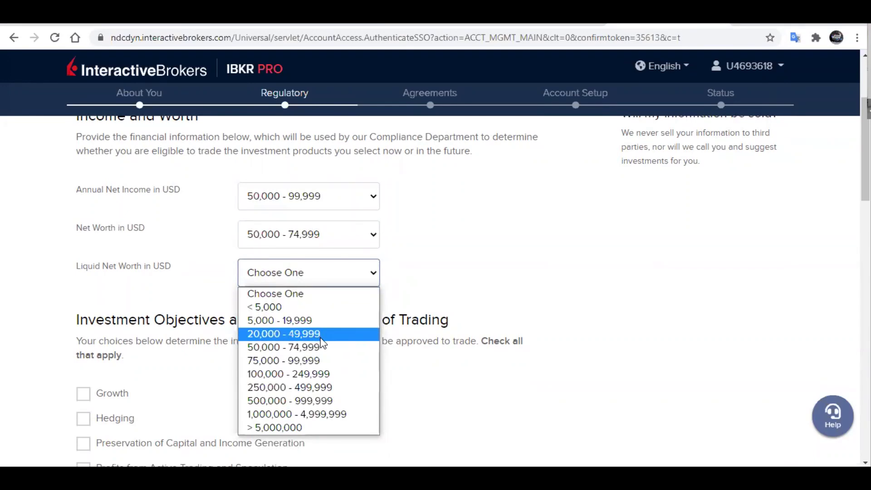
left_click(302, 347)
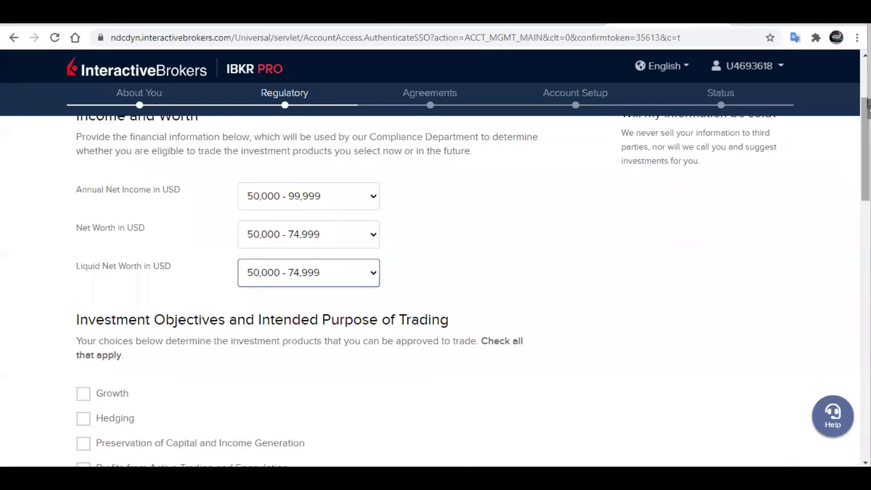
Change Annual Net Income to 100,000 - 149,999.
scroll(866, 103, "down", 1)
scroll(771, 145, "up", 2)
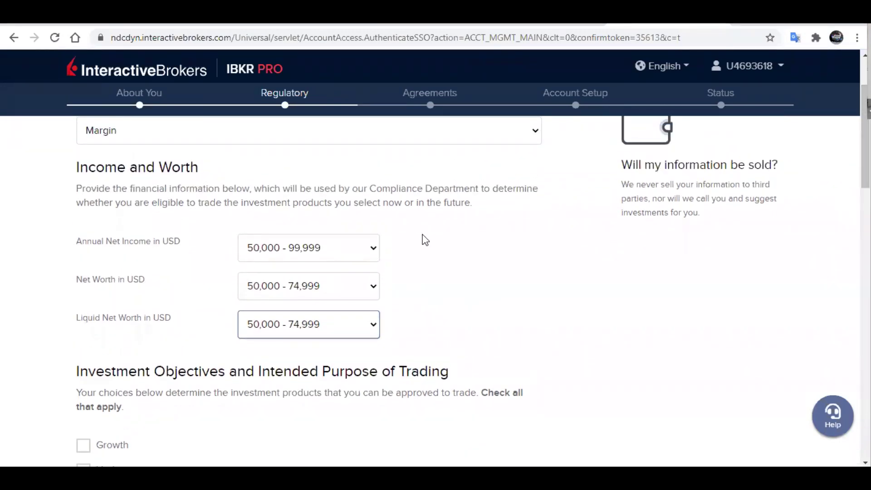
left_click(353, 245)
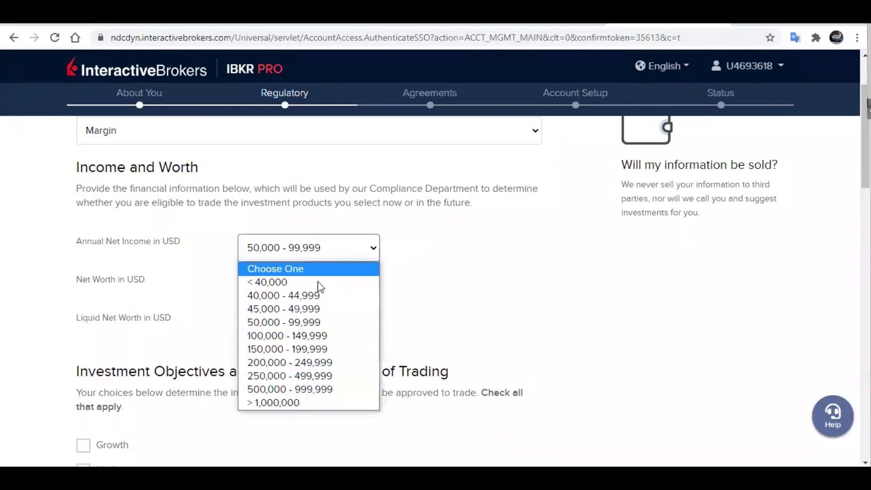
left_click(312, 337)
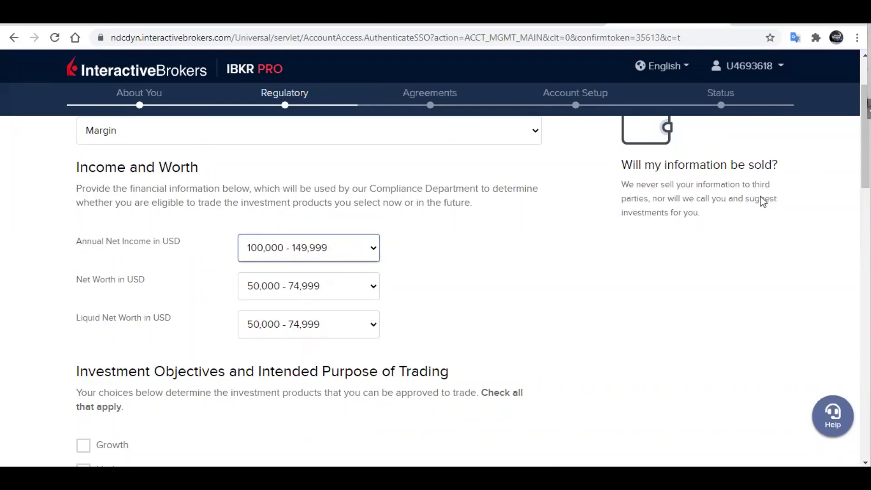
scroll(868, 104, "down", 3)
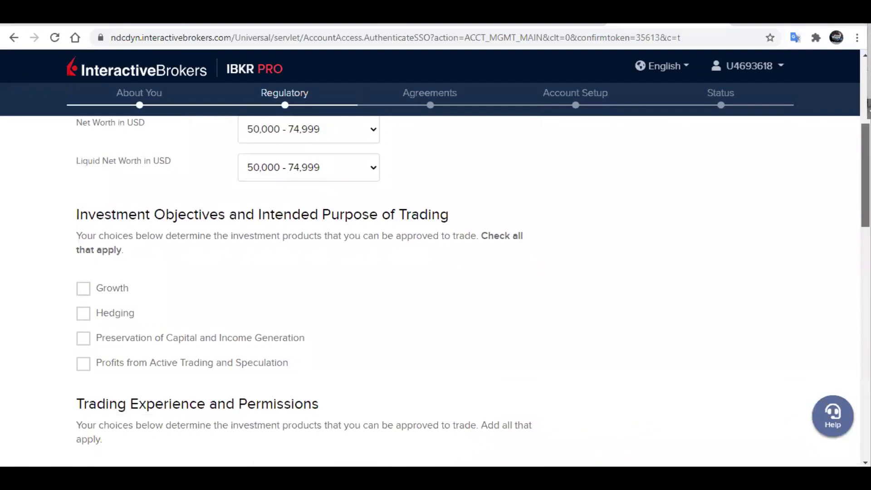
Tick Growth and Preservation of Capital and Income Generation as investment objectives.
scroll(246, 223, "down", 1)
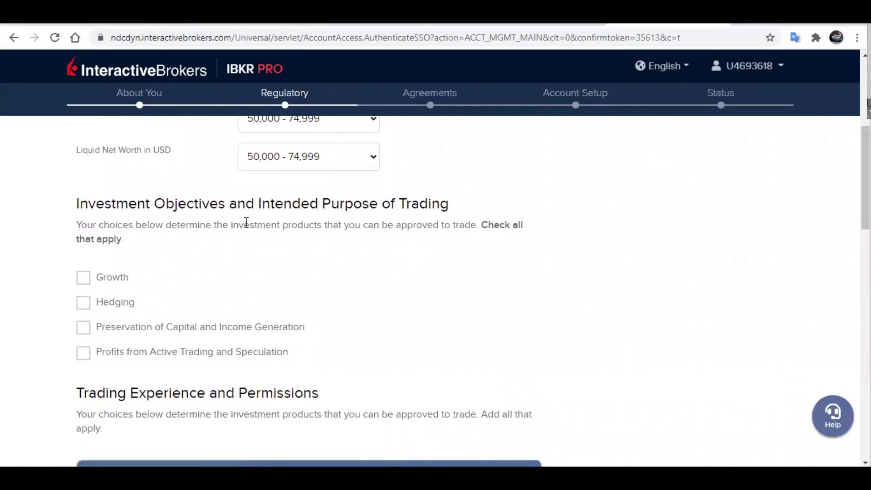
left_click(93, 284)
left_click(83, 358)
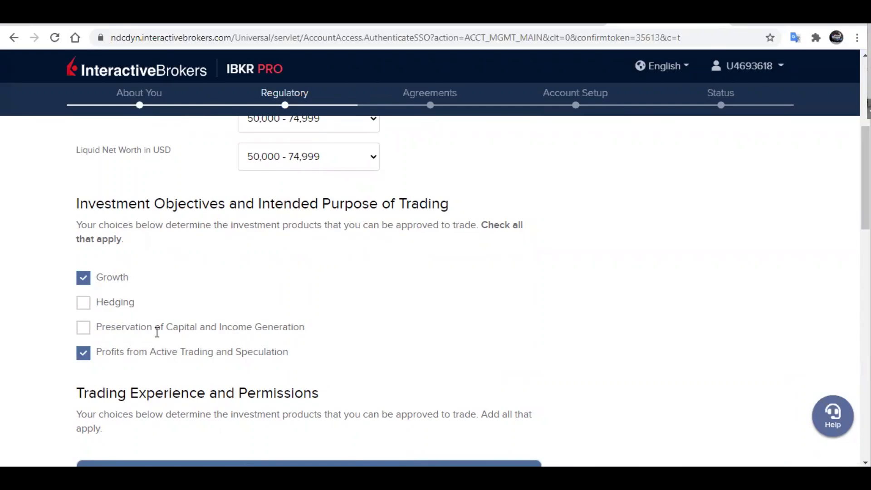
left_click(83, 327)
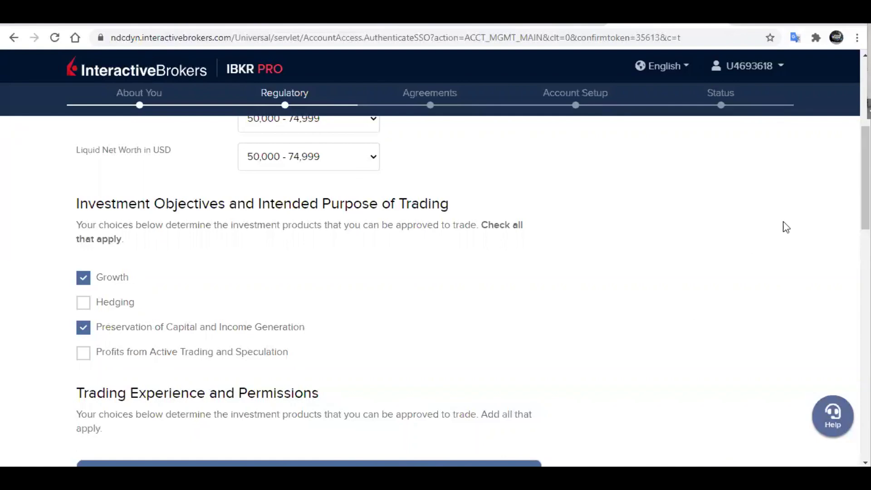
left_click_drag(865, 181, 865, 240)
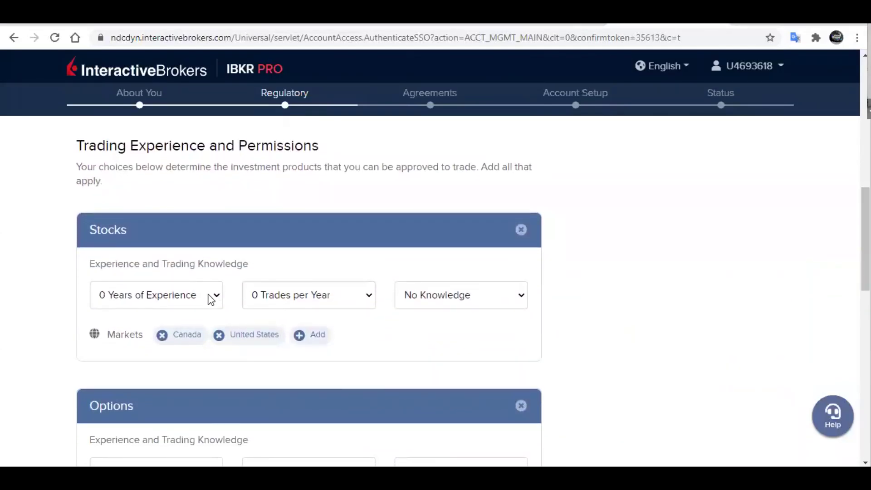
Set Stocks experience to 6 - 10 years, 51 - 100 trades per year and Good Knowledge.
left_click(217, 300)
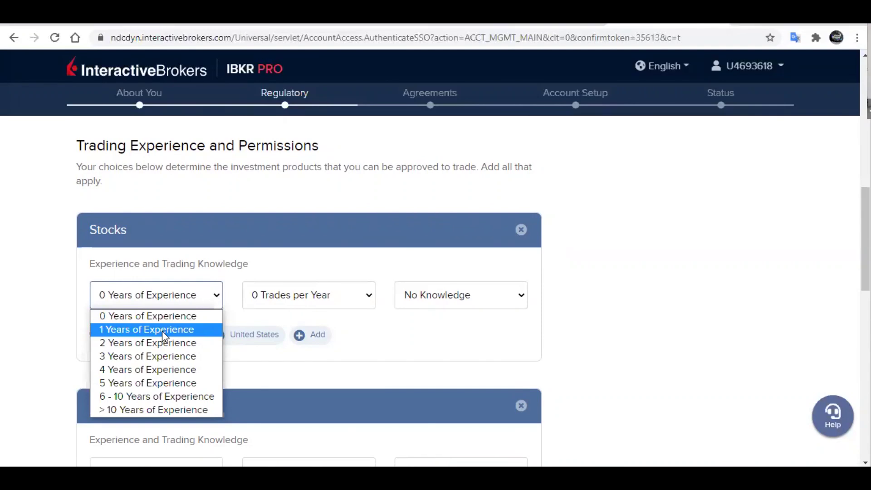
left_click(159, 397)
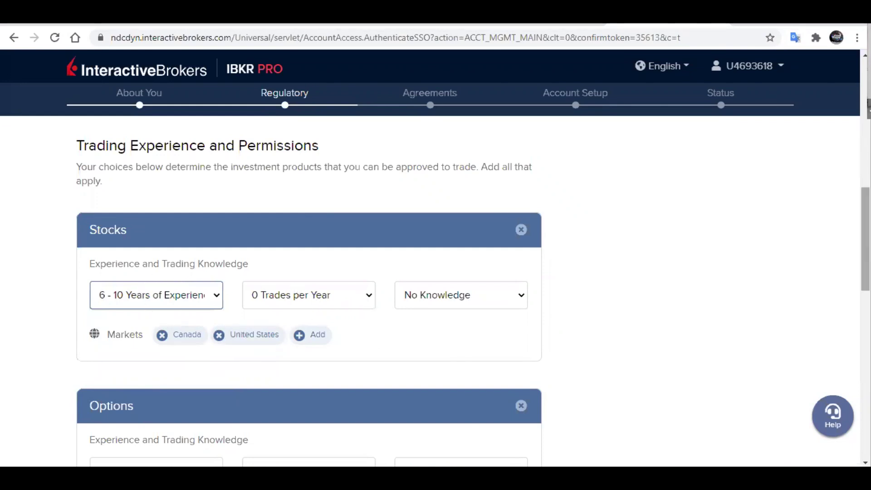
scroll(309, 290, "down", 3)
scroll(309, 291, "up", 3)
scroll(308, 290, "up", 1)
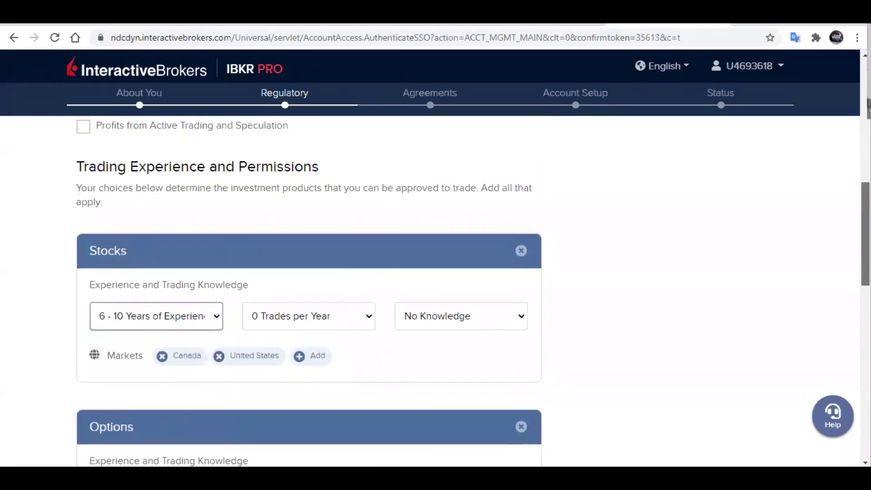
scroll(309, 290, "down", 2)
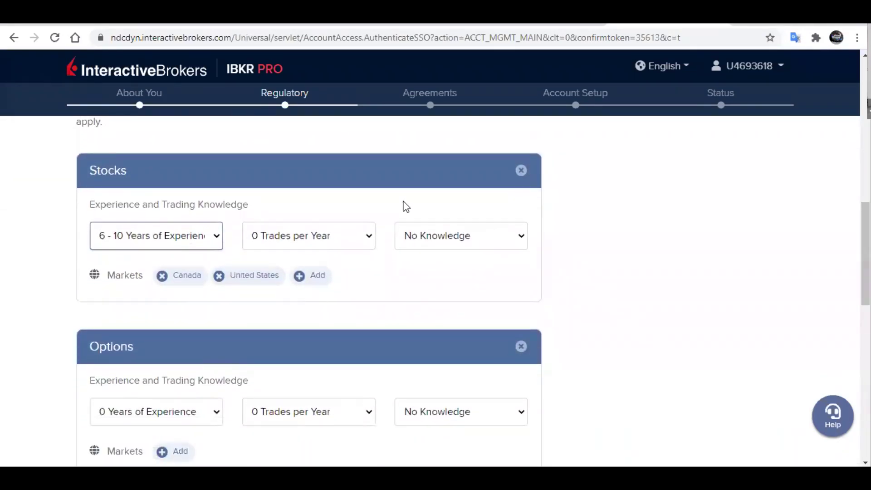
left_click(344, 243)
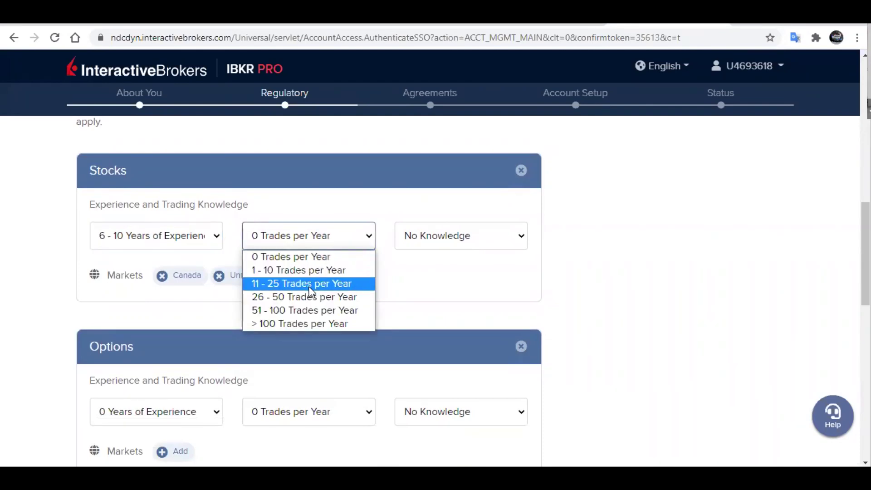
left_click(303, 312)
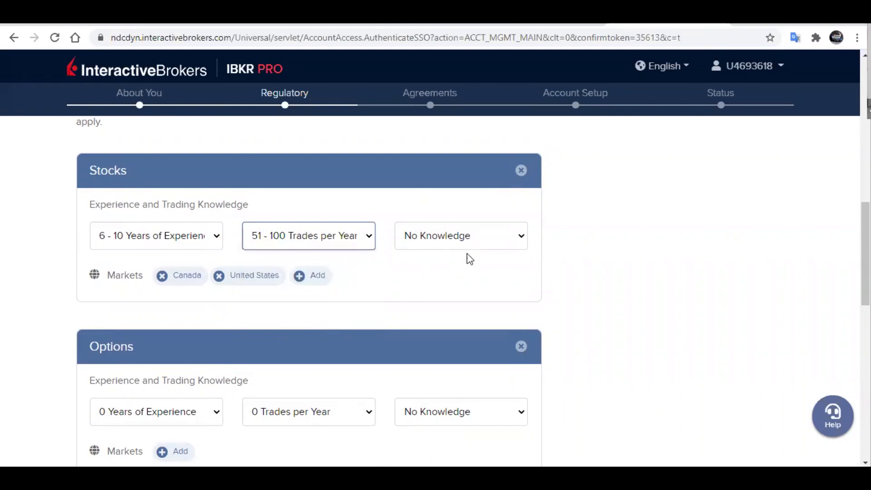
left_click(501, 239)
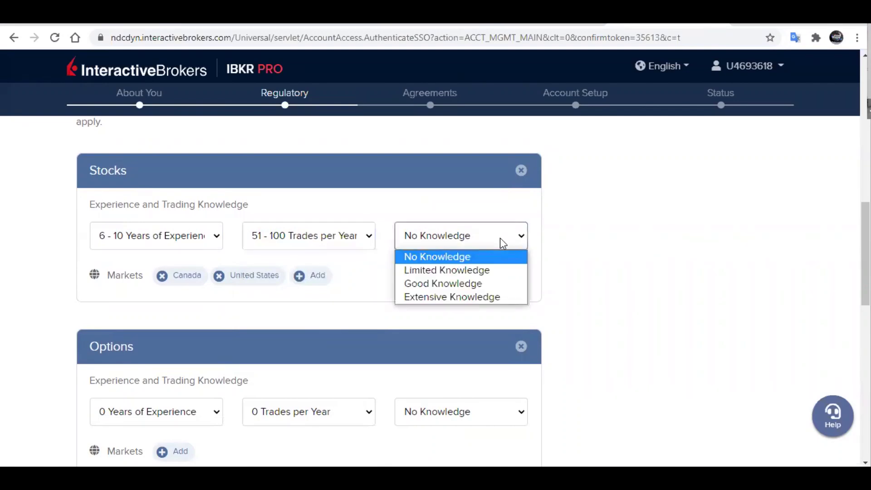
left_click(445, 286)
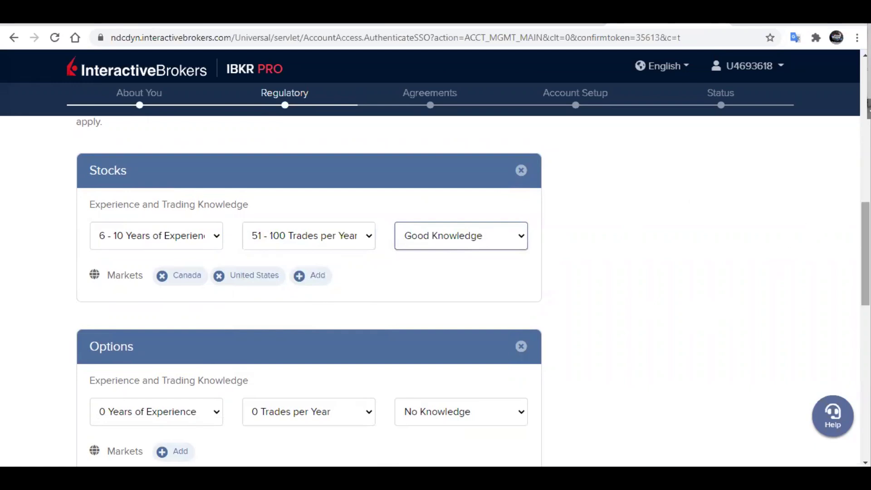
scroll(866, 254, "down", 3)
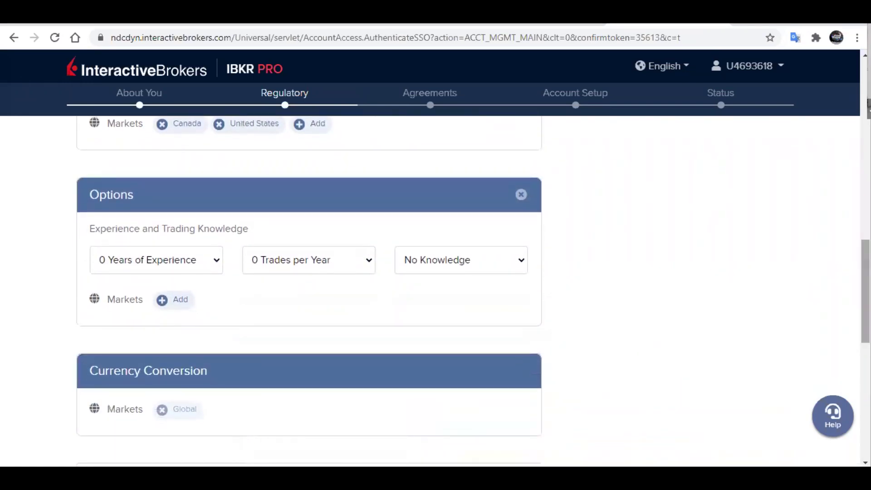
left_click(211, 264)
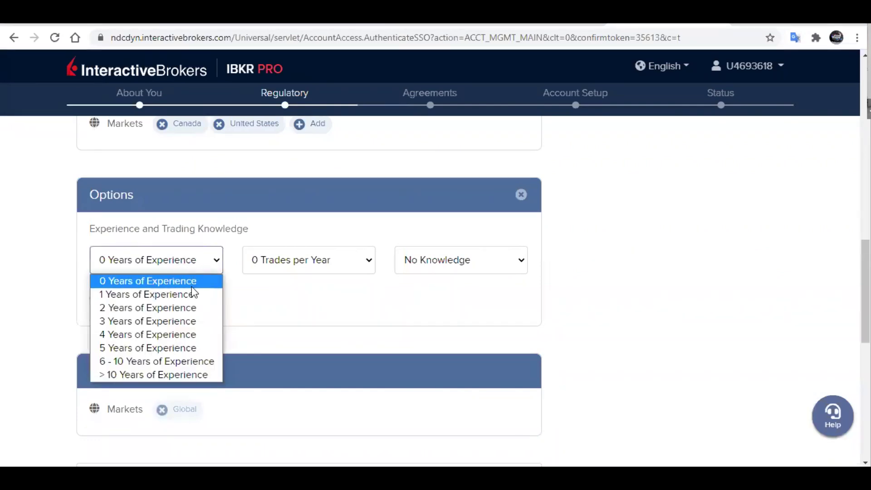
Set Options experience to 4 years, 51 - 100 trades per year and Good Knowledge.
left_click(162, 322)
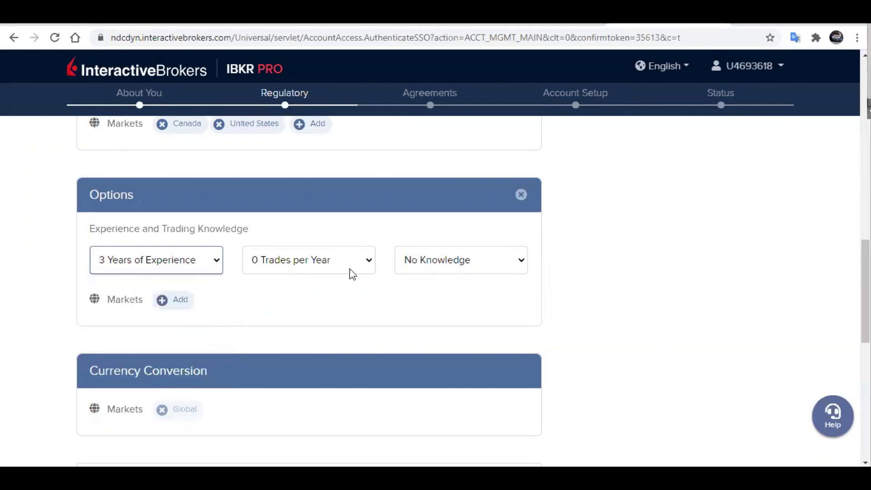
left_click(197, 268)
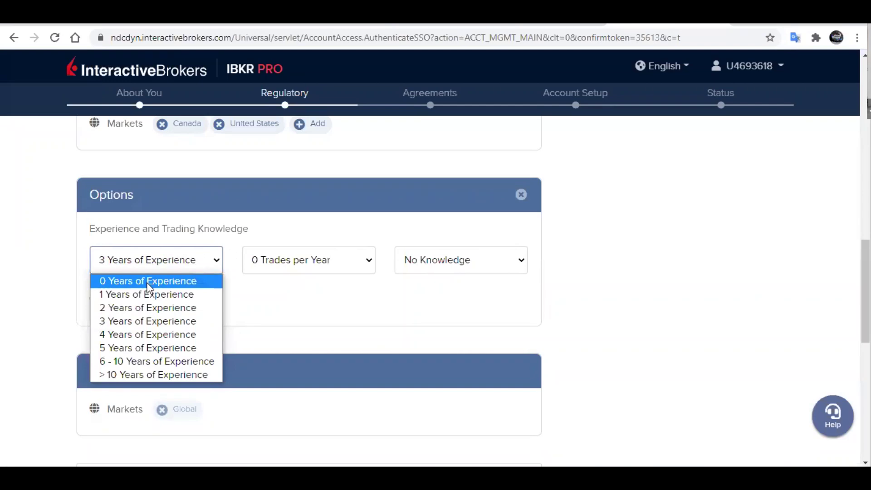
left_click(150, 282)
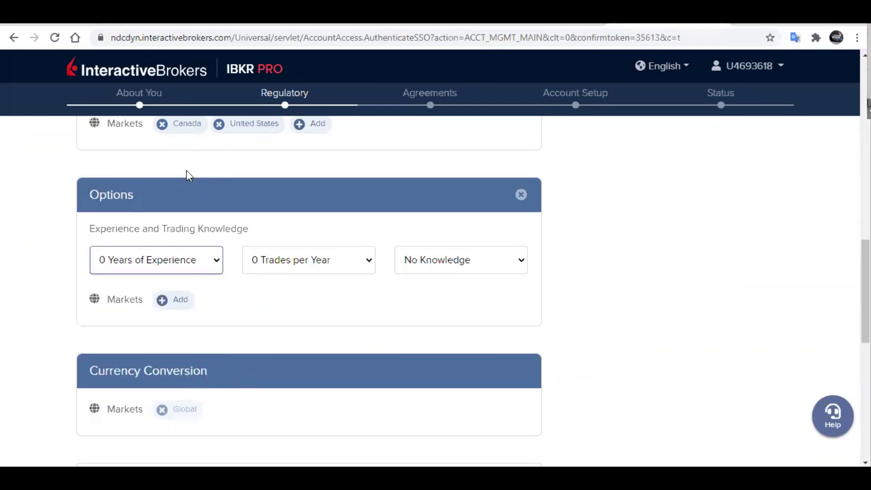
left_click(212, 266)
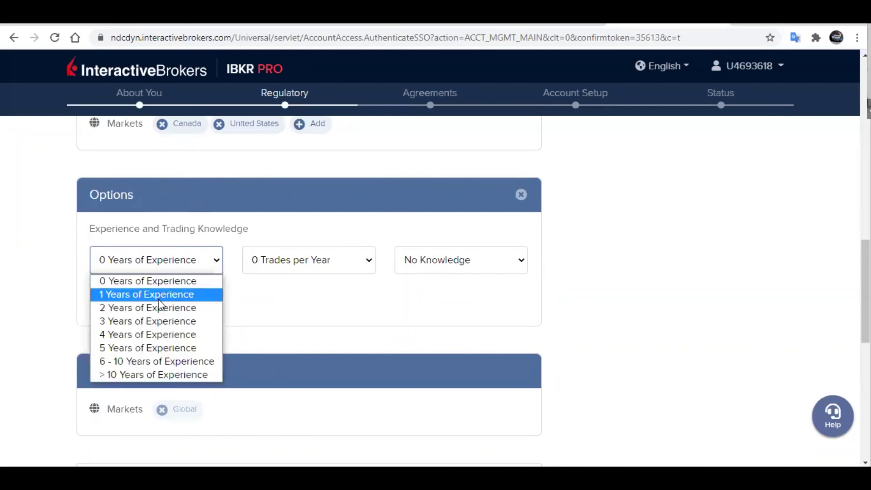
left_click(171, 337)
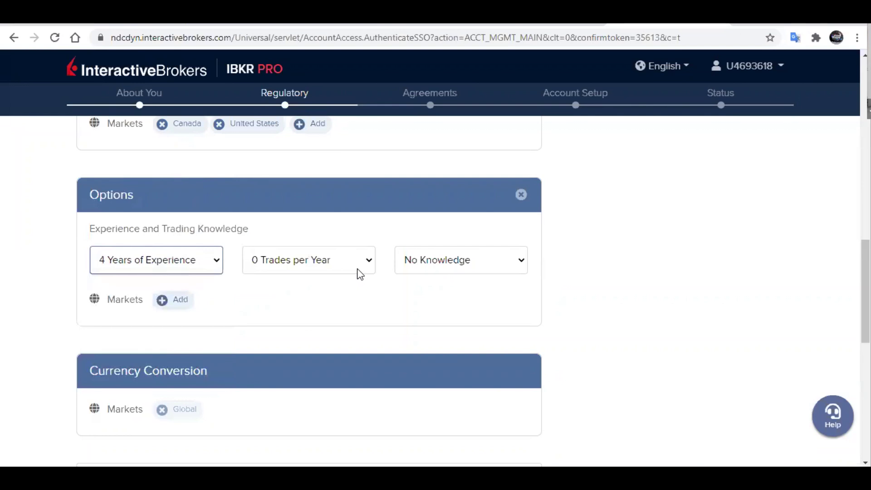
left_click(358, 269)
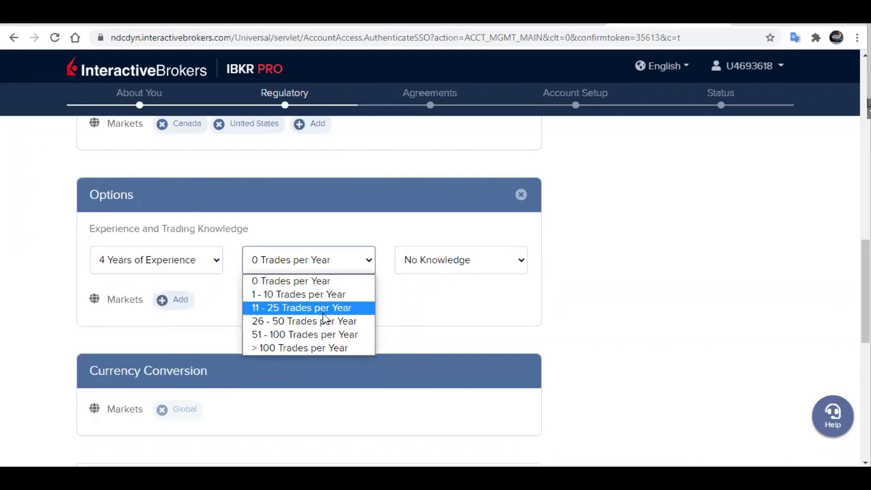
left_click(312, 335)
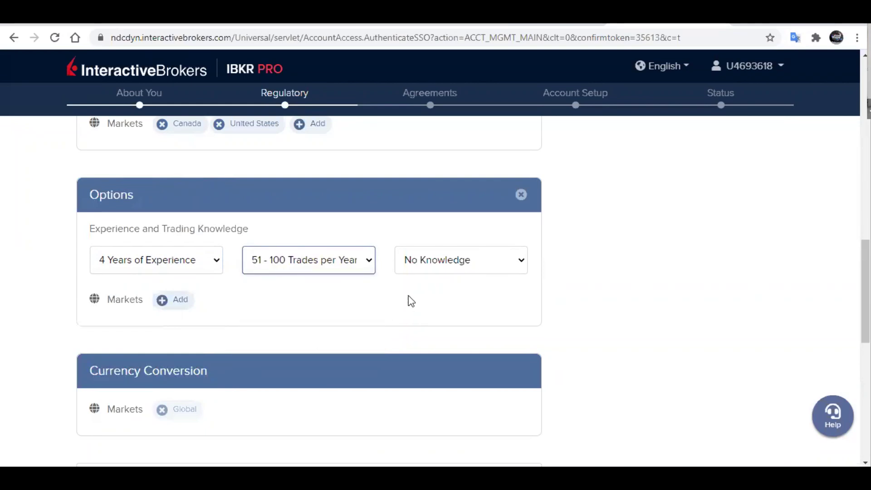
left_click(501, 266)
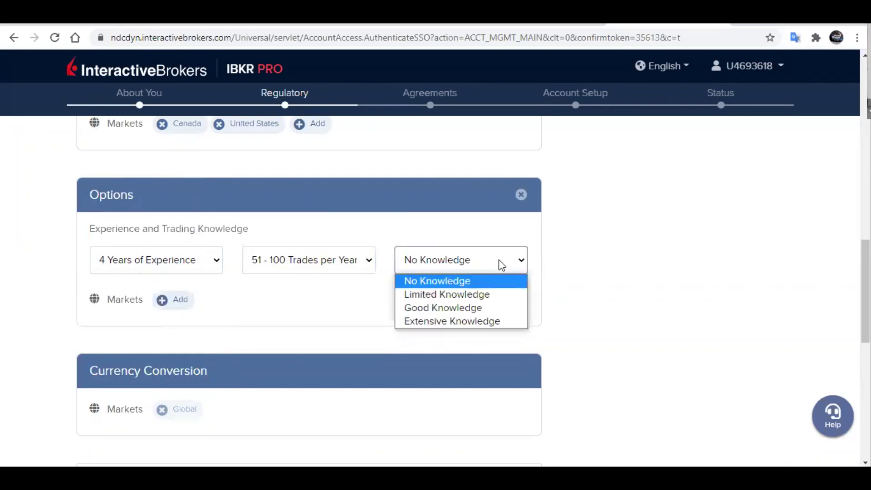
left_click(466, 308)
left_click_drag(865, 291, 866, 267)
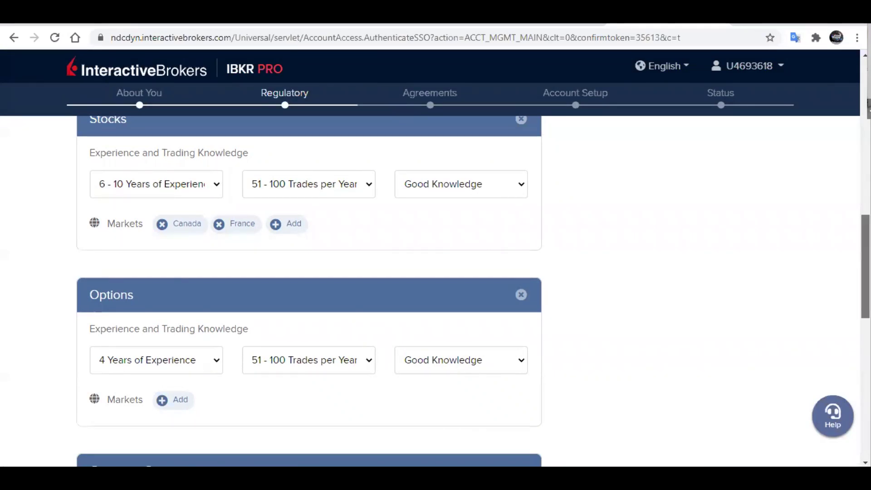
Remove France and add United States to the Stocks market permissions, then save.
scroll(866, 267, "up", 3)
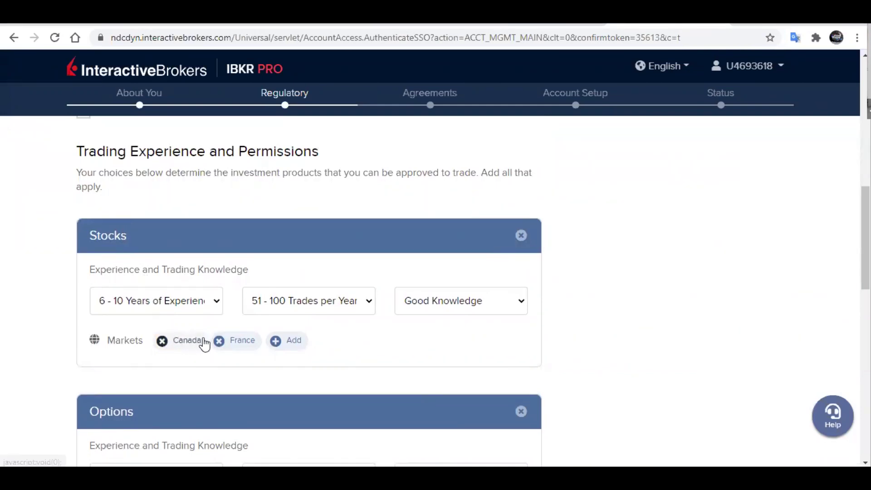
left_click(219, 342)
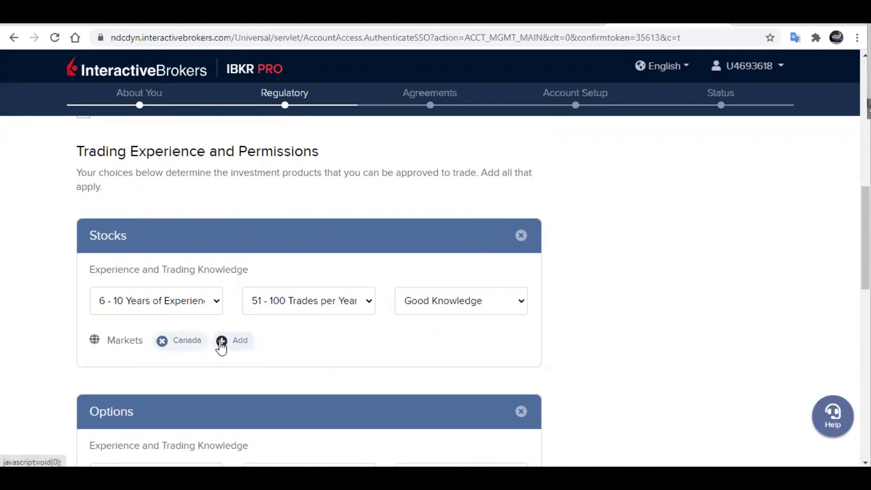
left_click(222, 343)
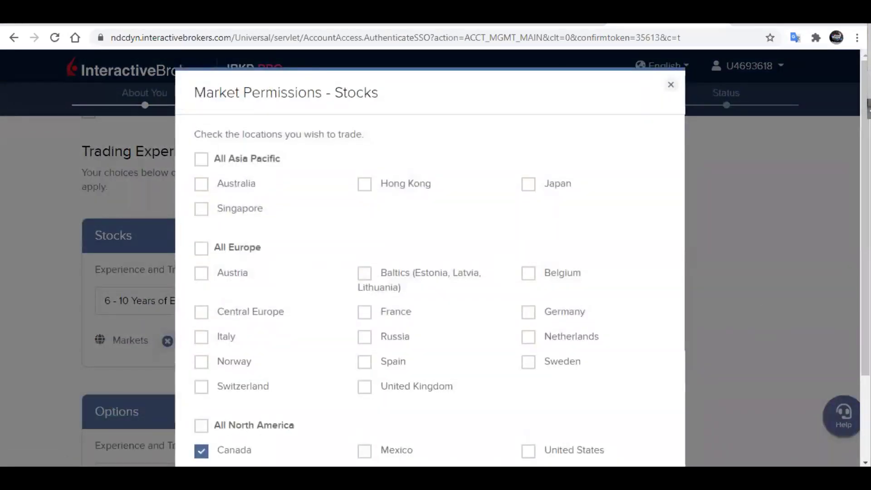
scroll(573, 371, "down", 2)
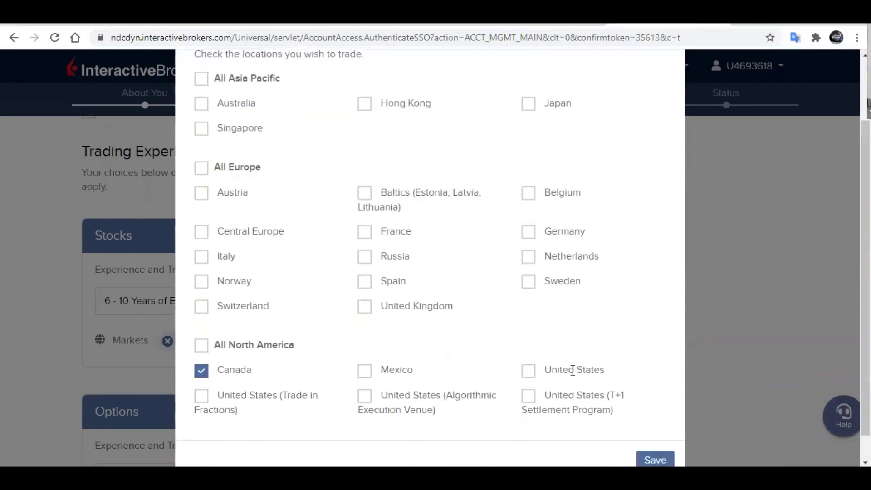
left_click(529, 371)
left_click(655, 459)
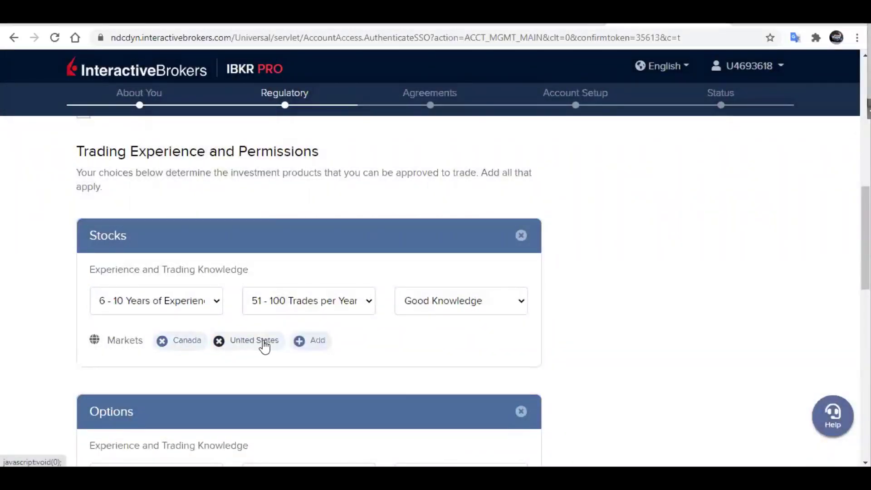
Re-add France and add Italy and Japan to the Stocks markets, then save.
left_click(300, 343)
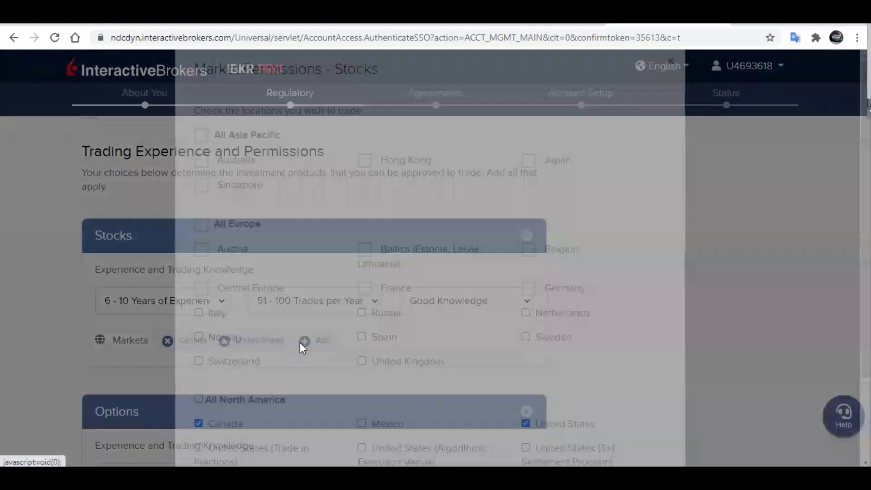
left_click(365, 317)
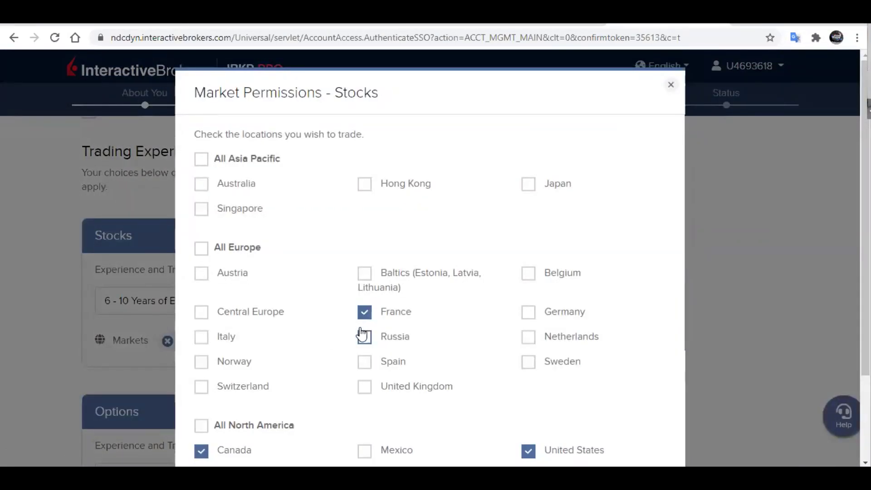
left_click(201, 345)
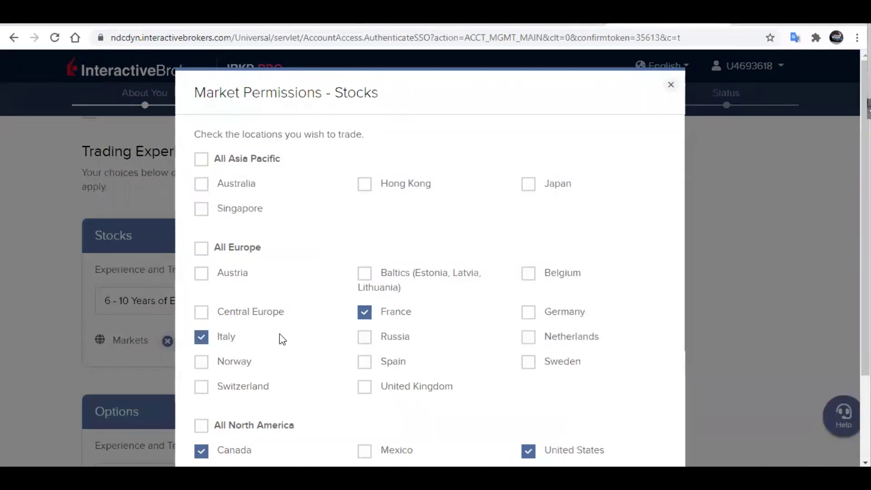
left_click(528, 185)
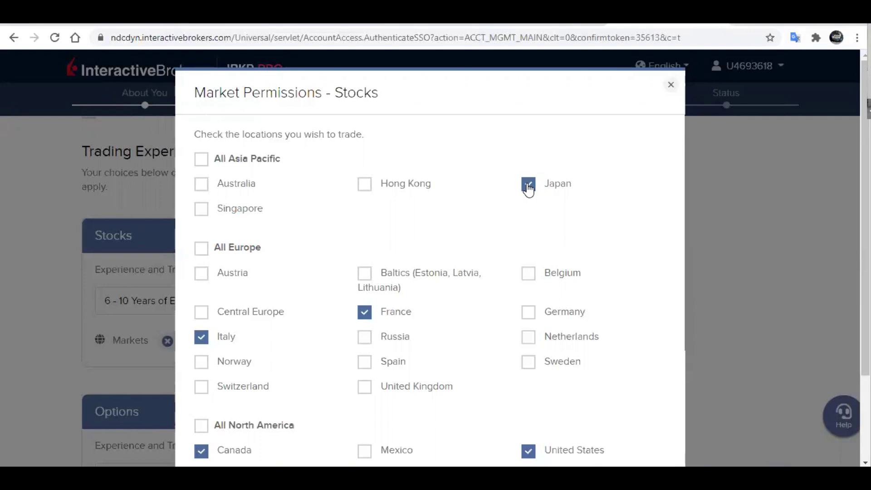
scroll(735, 334, "down", 3)
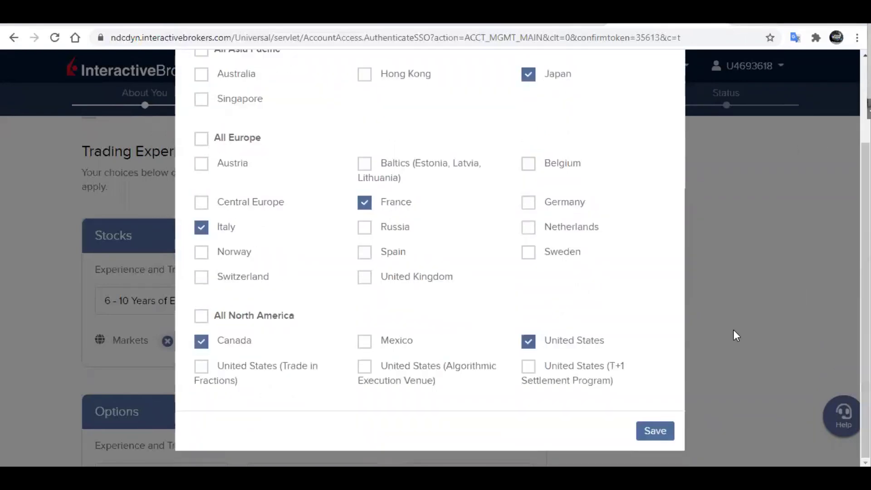
left_click(653, 431)
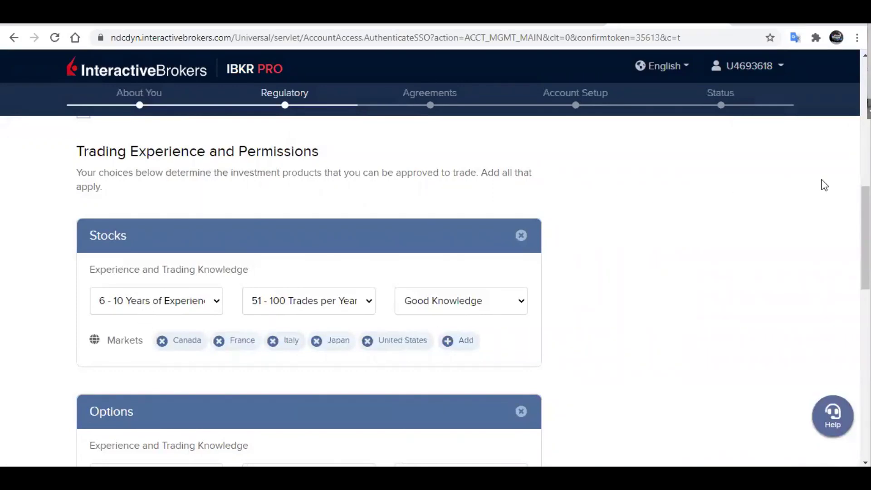
scroll(866, 238, "down", 6)
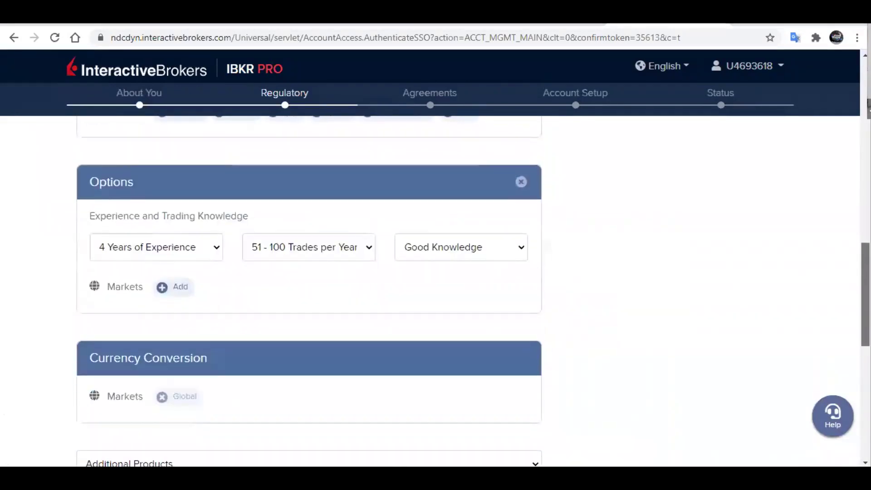
Add Complex or Leveraged Exchange Traded Products permission with Global as its market.
scroll(308, 291, "down", 2)
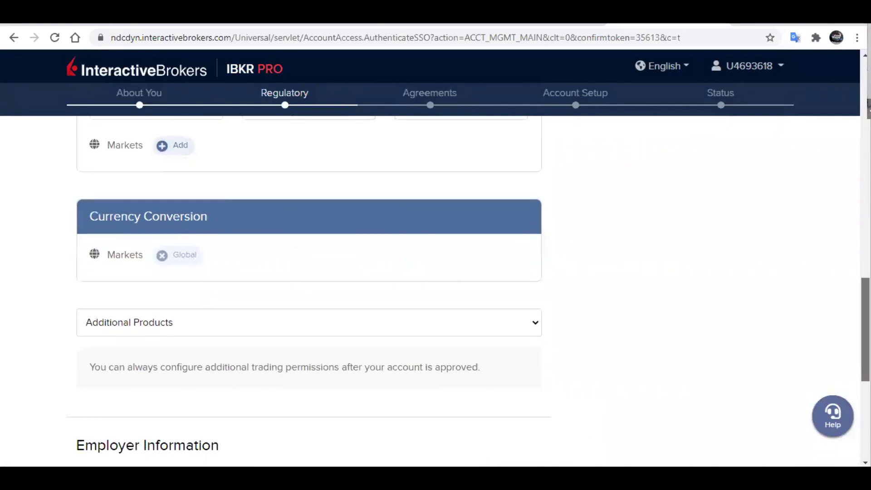
scroll(272, 278, "up", 1)
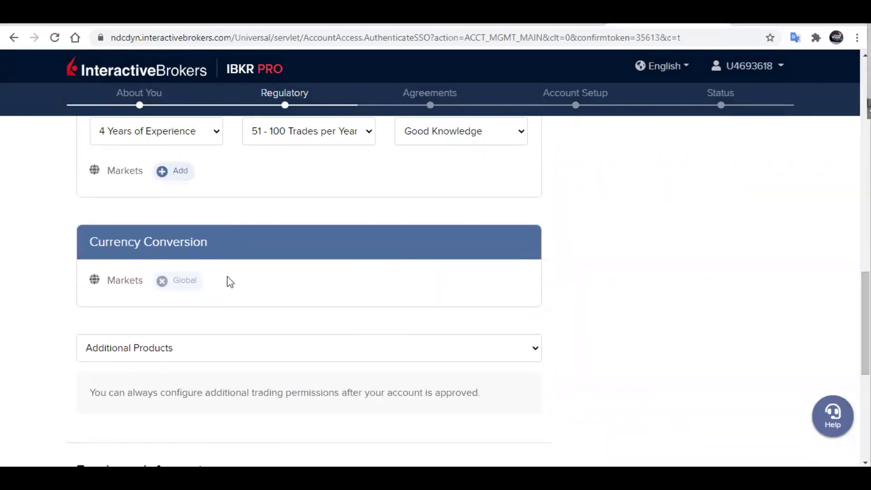
left_click(526, 354)
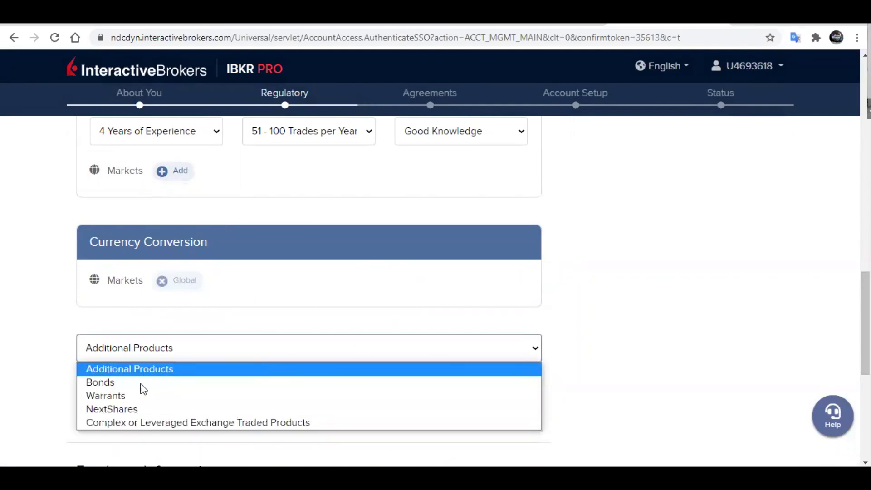
left_click(200, 423)
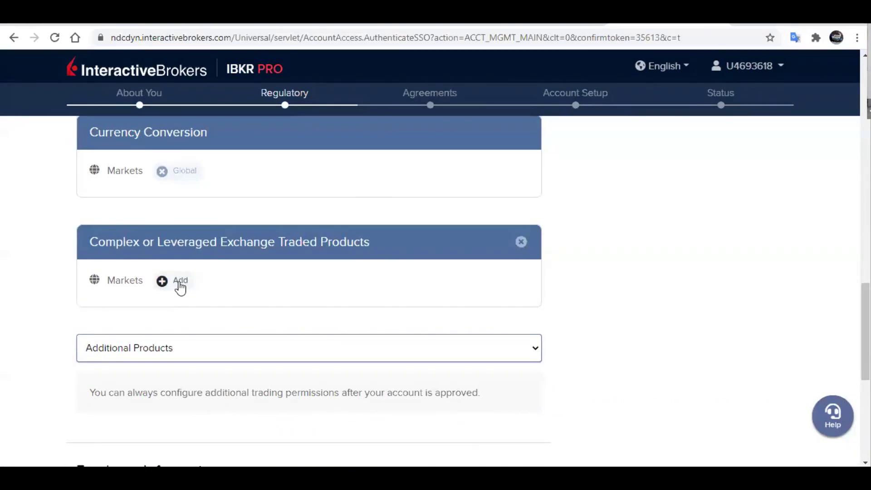
left_click(166, 280)
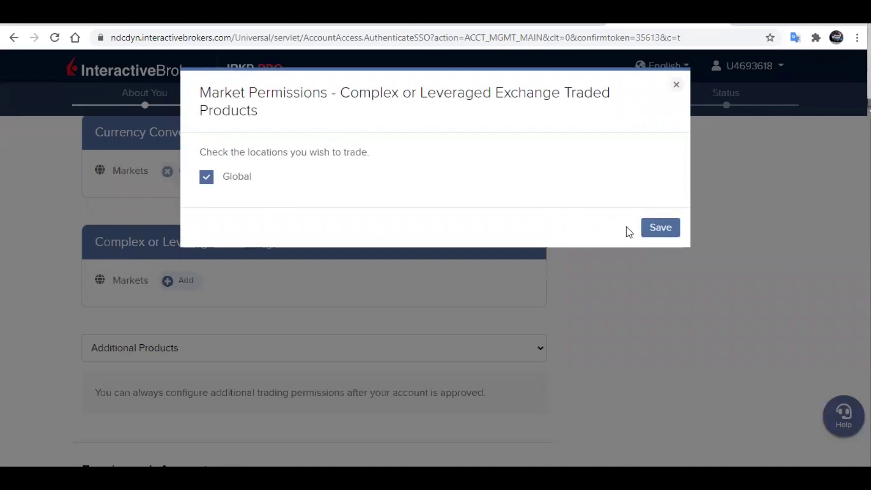
left_click(653, 232)
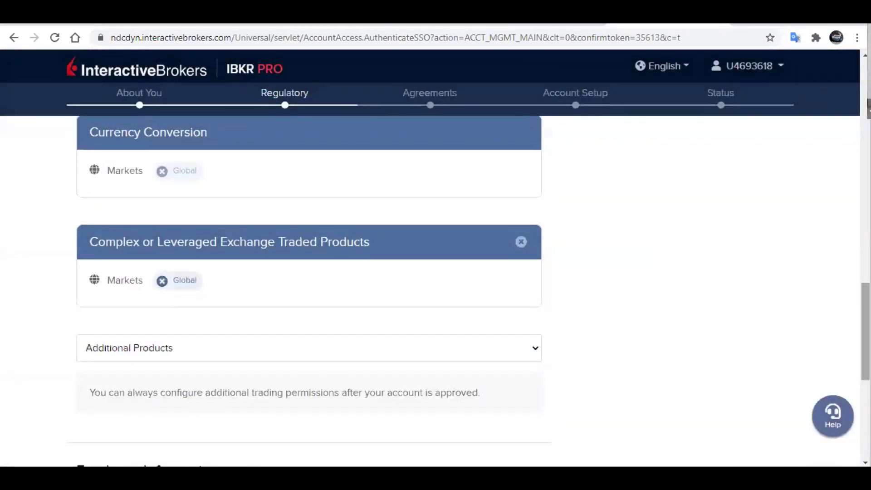
scroll(468, 293, "down", 5)
scroll(308, 290, "down", 2)
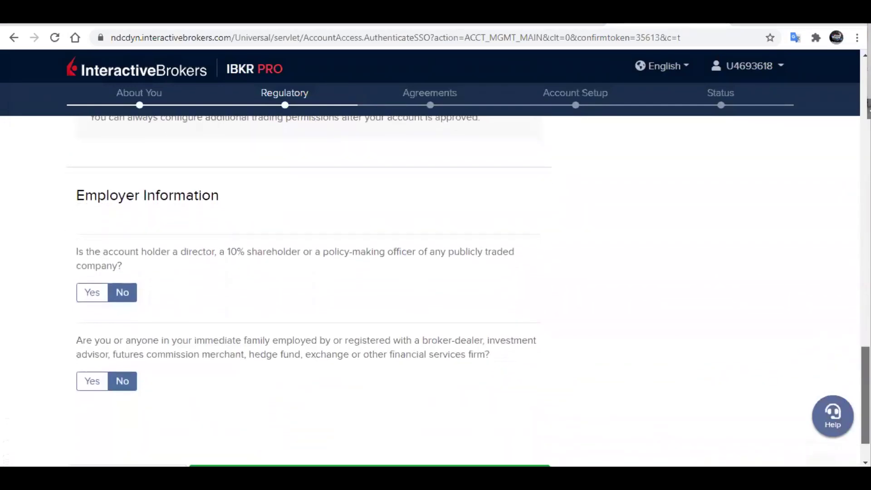
scroll(309, 290, "up", 10)
scroll(308, 291, "up", 5)
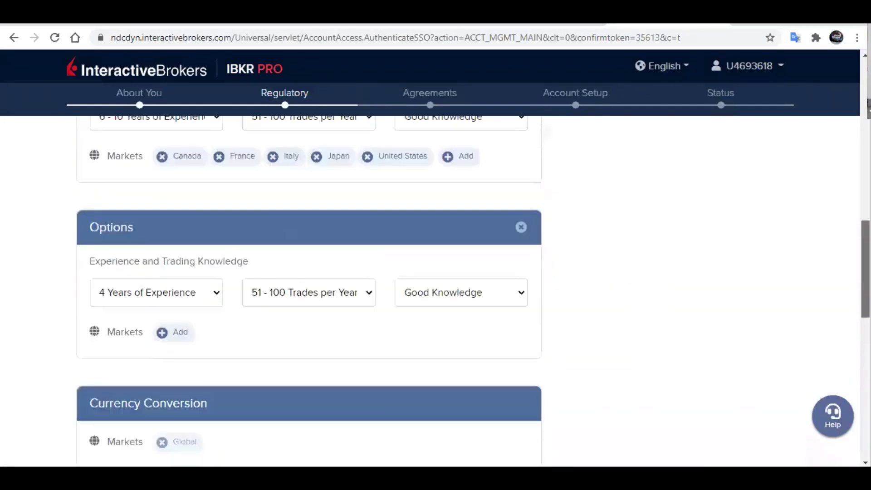
scroll(309, 291, "down", 7)
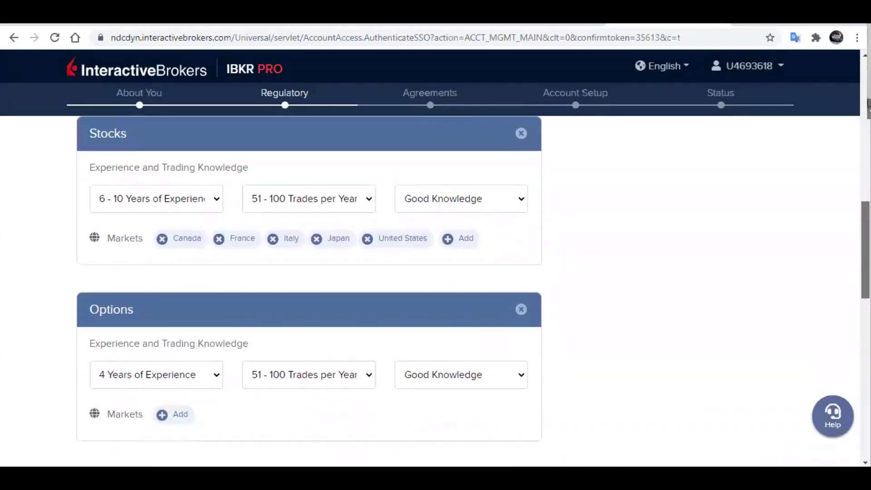
scroll(309, 291, "down", 1)
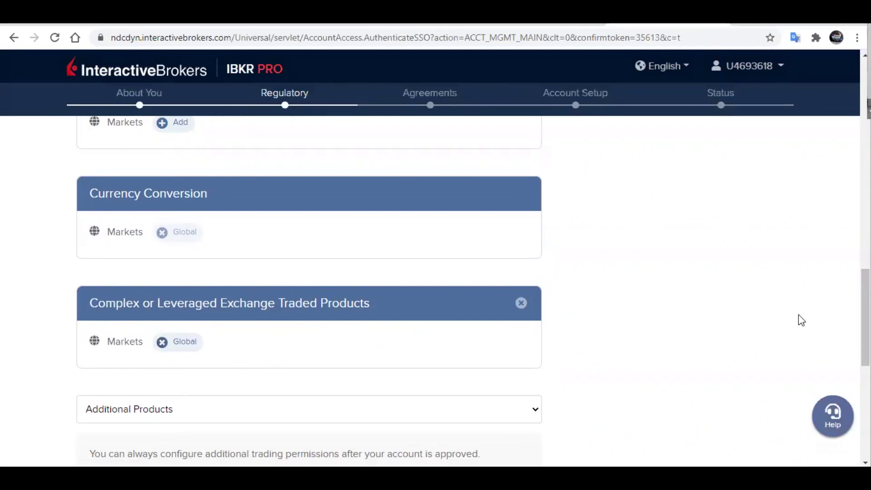
mouse_move(865, 318)
left_mouse_down()
mouse_move(865, 388)
mouse_move(865, 334)
left_mouse_up()
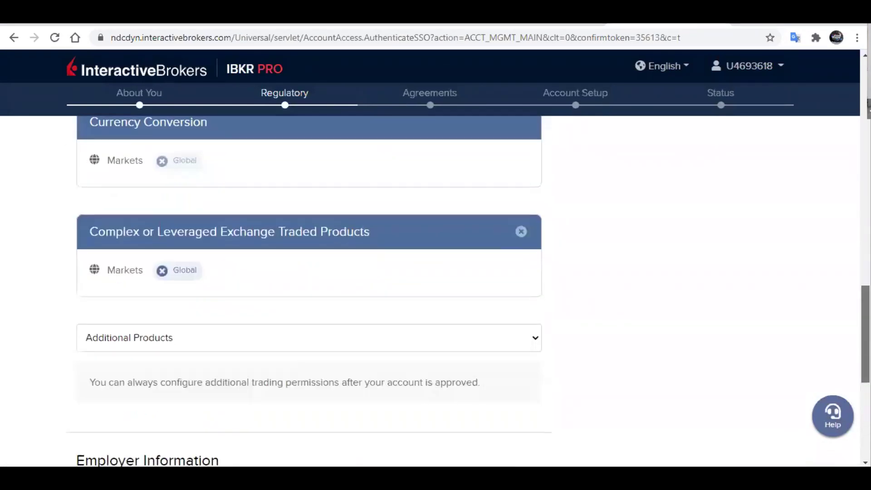
Submit the trading permissions without adding another product, bringing up the Attention warning.
left_click(525, 334)
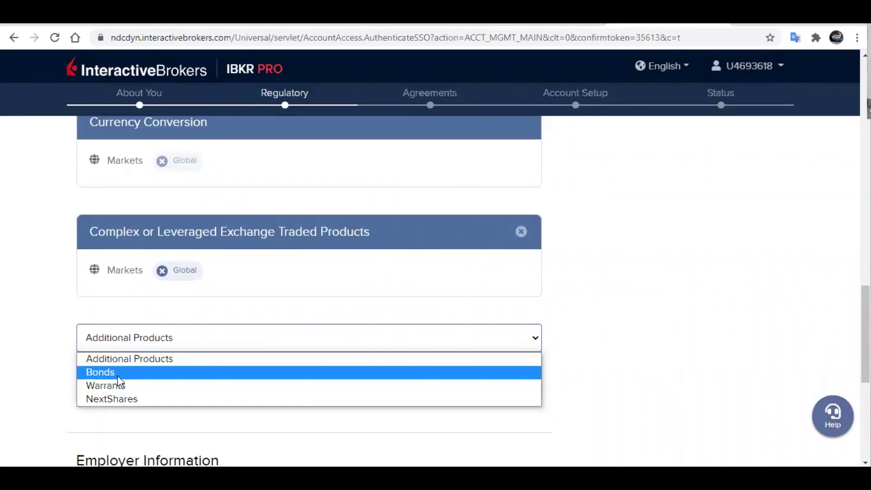
left_click(636, 313)
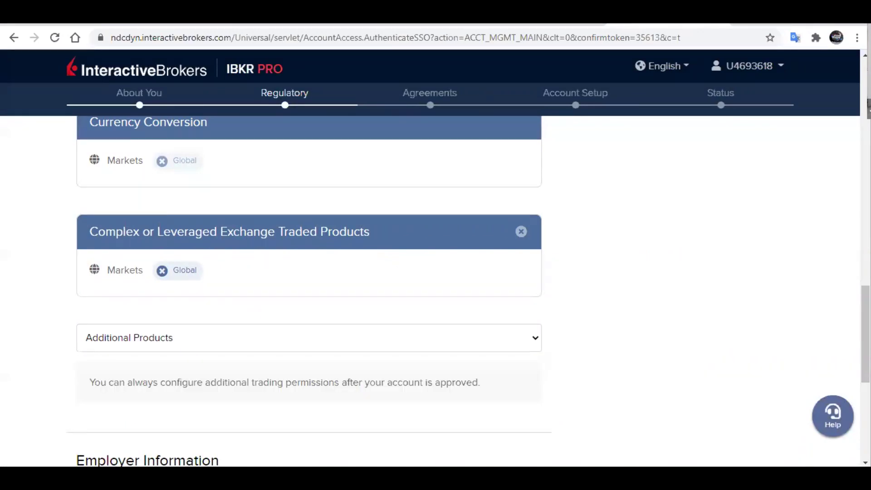
scroll(93, 173, "down", 7)
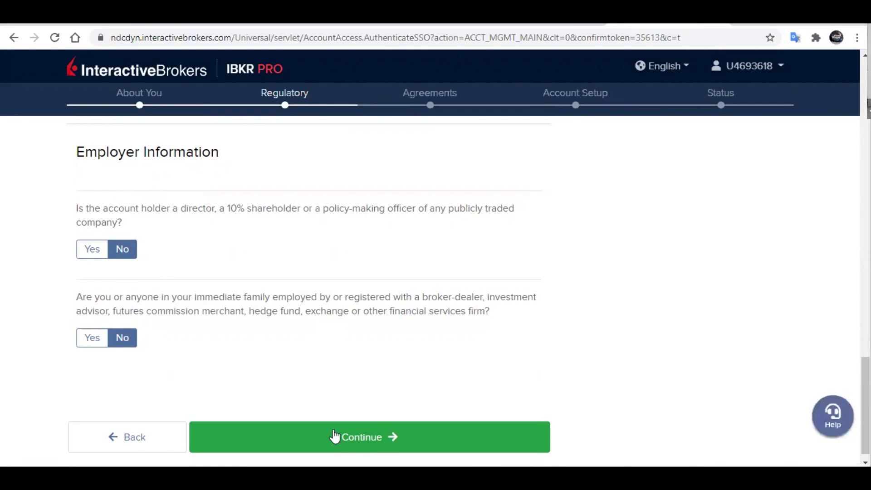
left_click(350, 436)
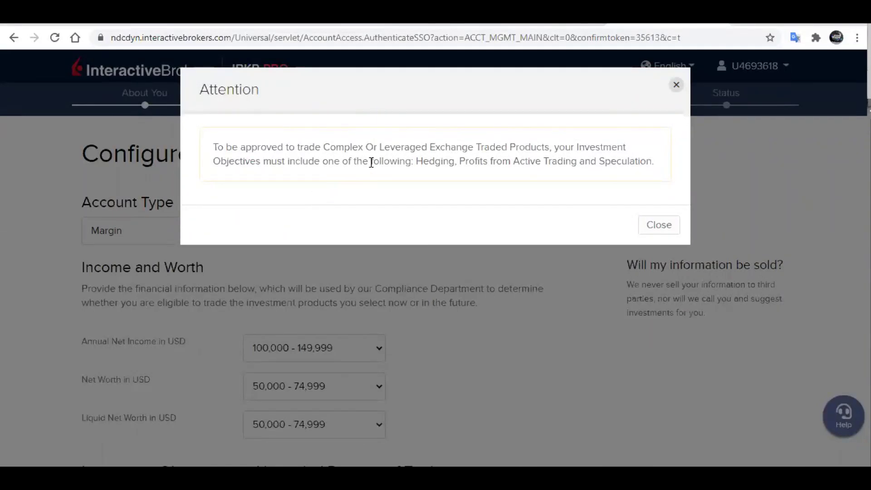
Dismiss the warning, add the Hedging and Profits from Active Trading and Speculation objectives, and continue.
left_click(659, 224)
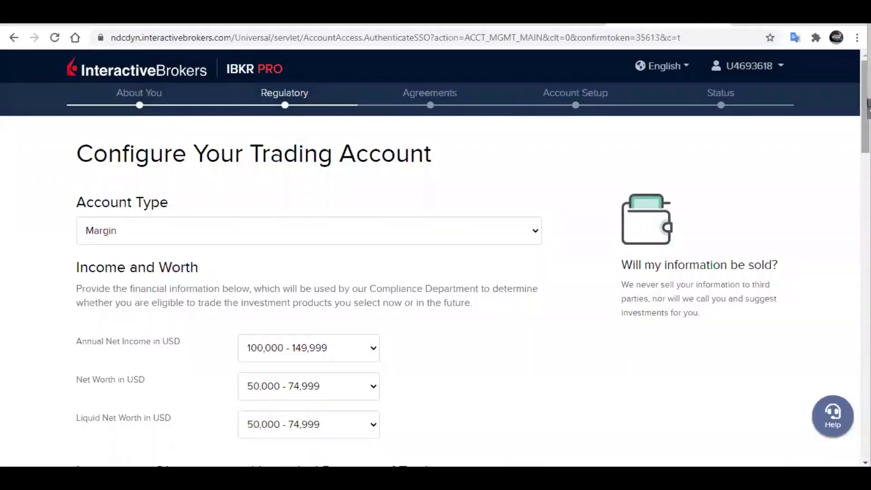
scroll(435, 290, "down", 5)
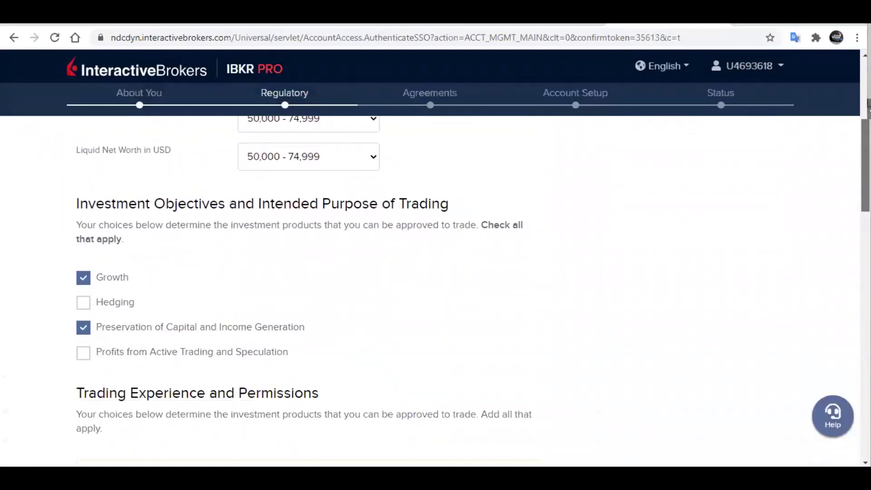
left_click(83, 292)
scroll(379, 291, "up", 1)
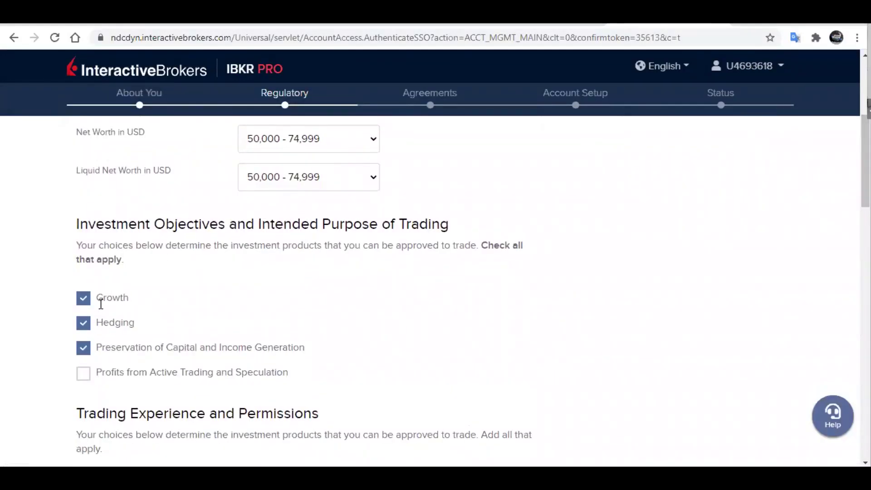
left_click(83, 375)
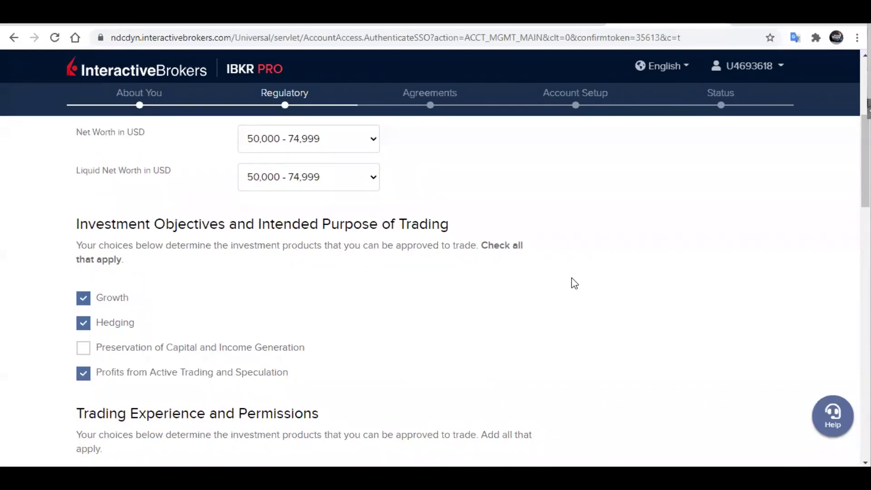
left_click_drag(866, 161, 865, 411)
left_click(318, 423)
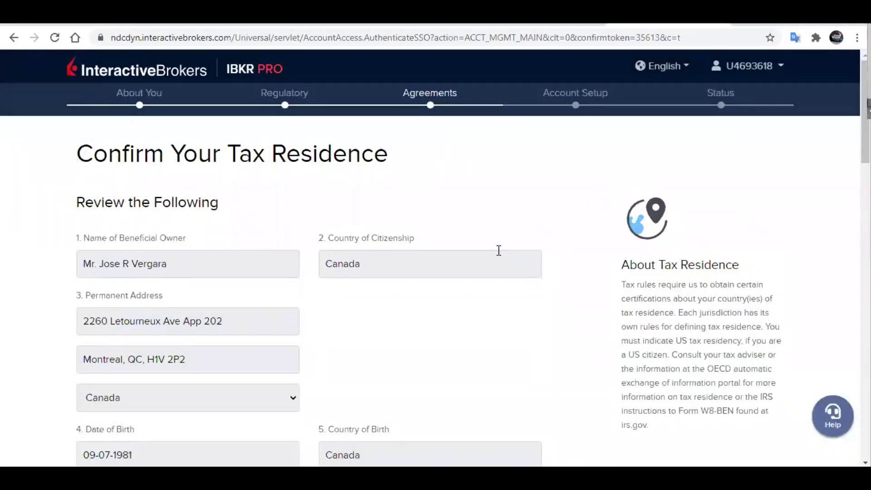
Certify residence in a tax treaty country, choosing Canada as the treaty country.
left_click_drag(866, 112, 866, 174)
scroll(287, 229, "up", 1)
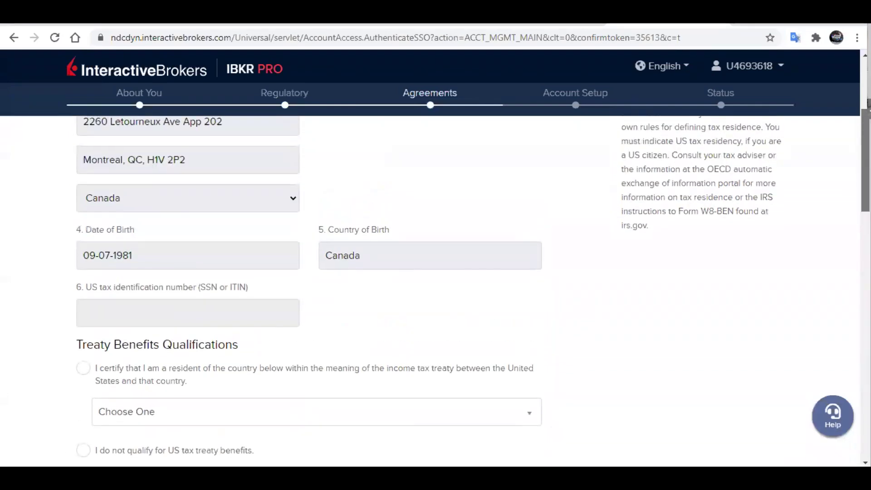
scroll(287, 229, "down", 1)
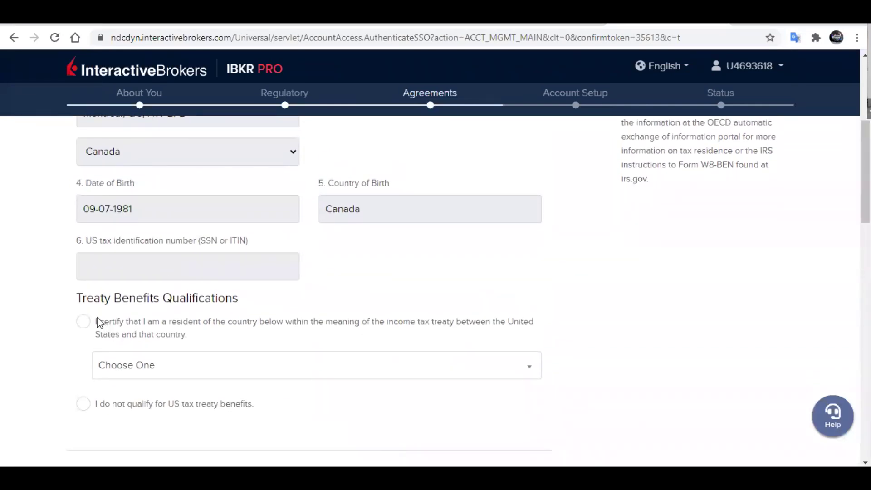
left_click(84, 323)
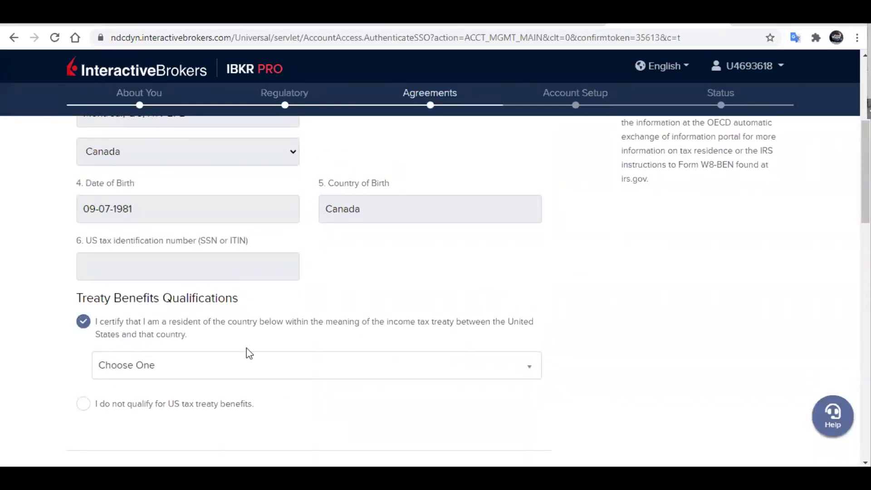
left_click(418, 363)
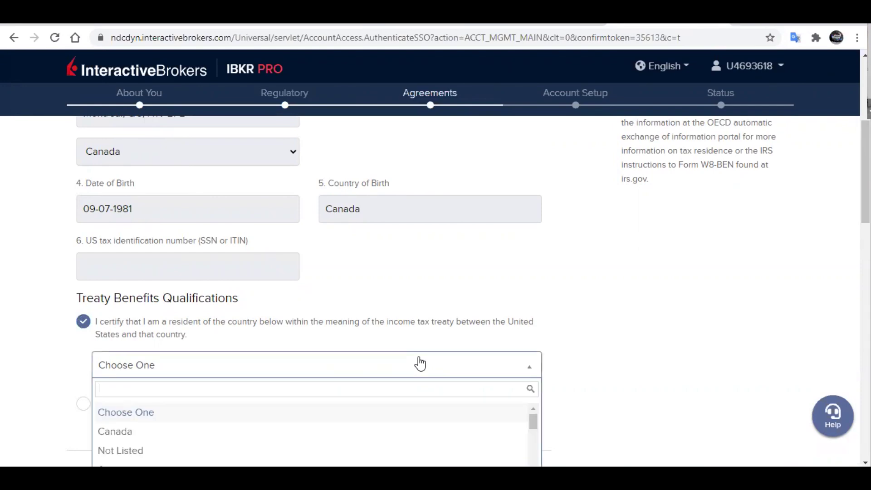
left_click(134, 431)
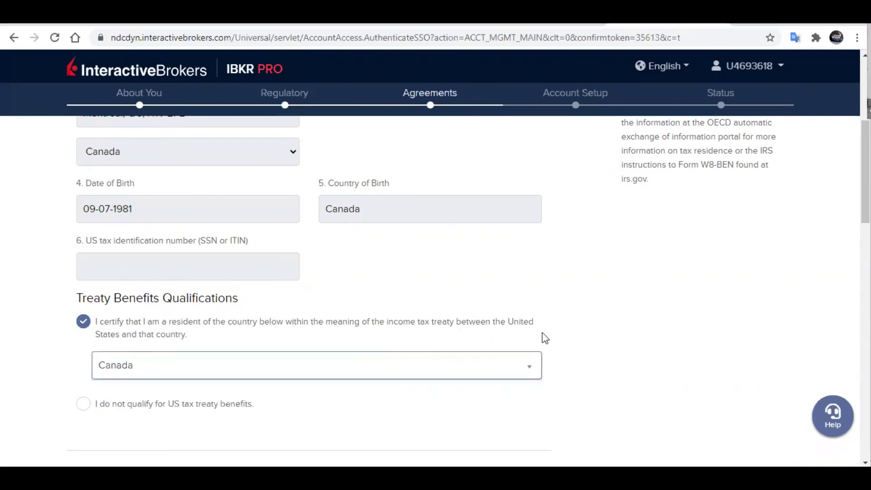
Consent to electronic tax forms, sign with the applicant's full name, and submit the W-8BEN.
scroll(865, 181, "down", 2)
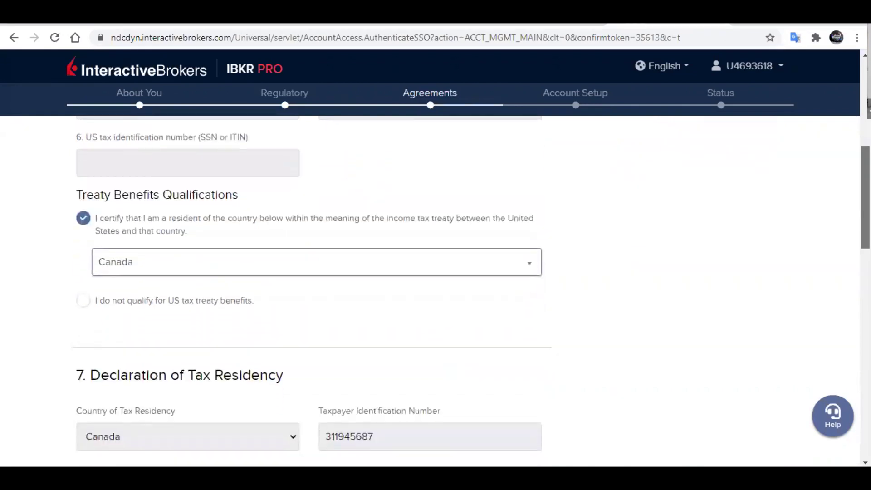
scroll(454, 290, "down", 1)
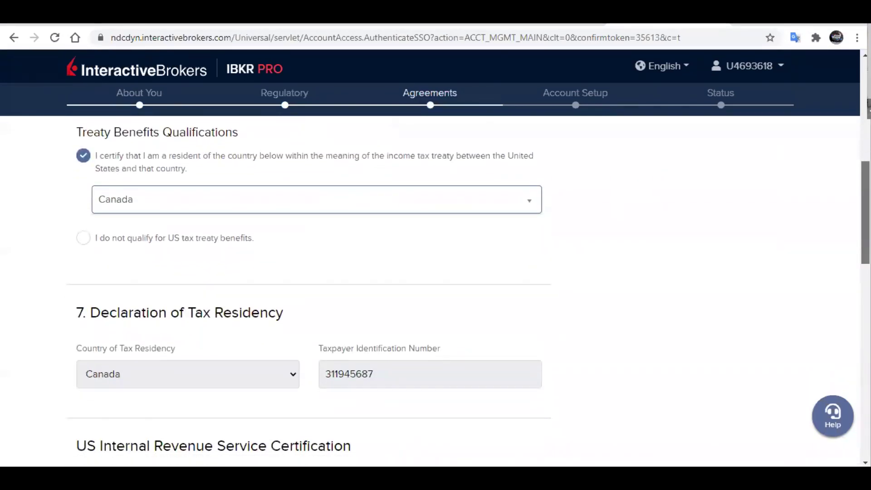
scroll(665, 197, "down", 1)
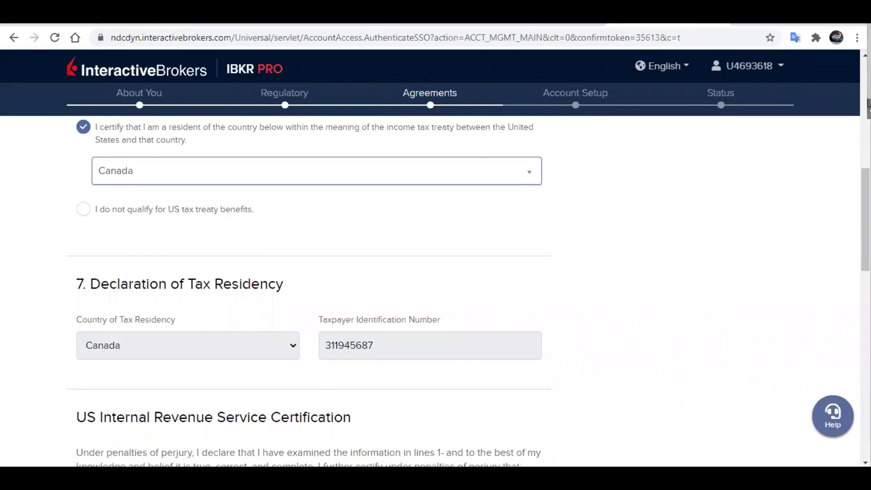
left_click_drag(866, 218, 866, 371)
scroll(570, 368, "down", 3)
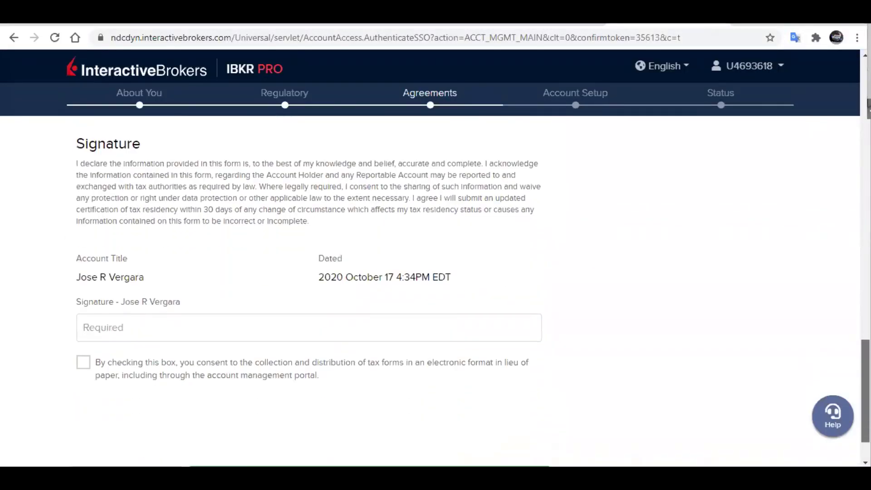
scroll(172, 303, "down", 1)
left_click(171, 303)
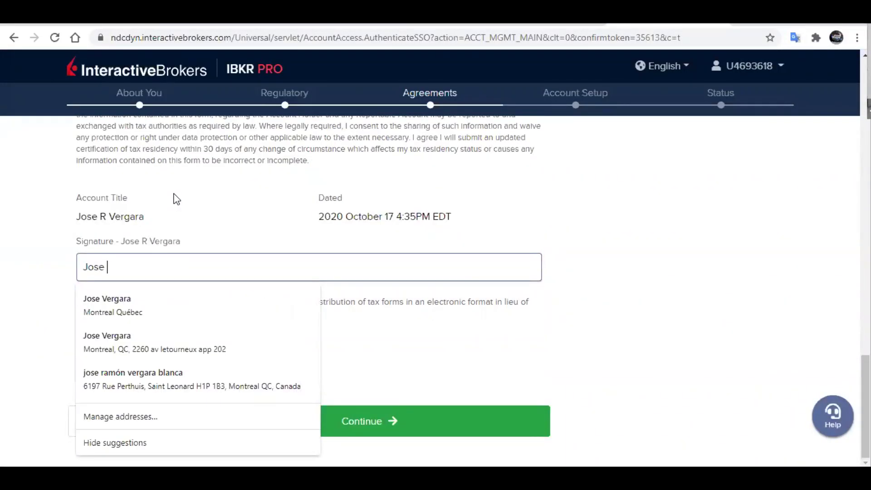
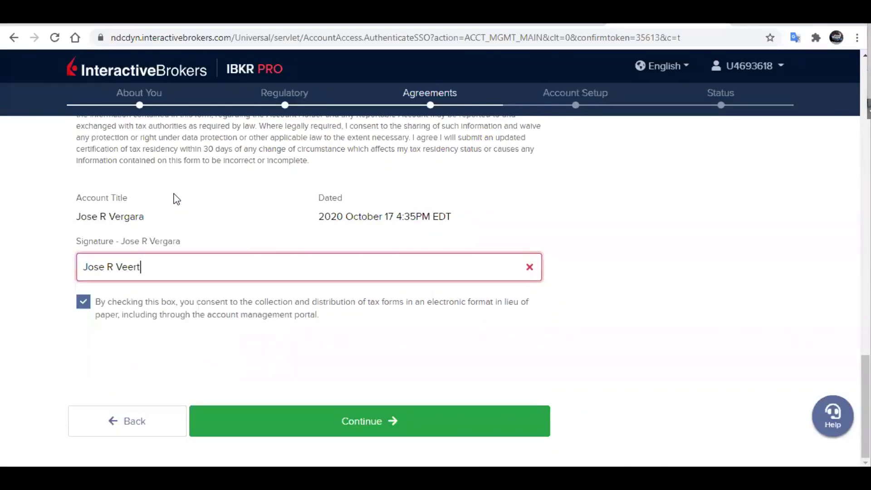
left_click(361, 426)
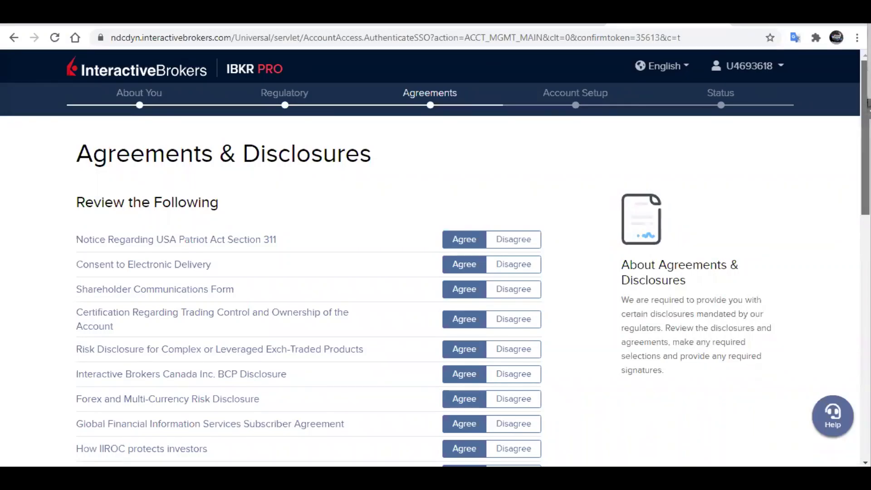
Review the agreements, all set to Agree, sign with the applicant's full name, and submit.
scroll(654, 263, "down", 4)
scroll(653, 263, "up", 4)
scroll(654, 263, "down", 2)
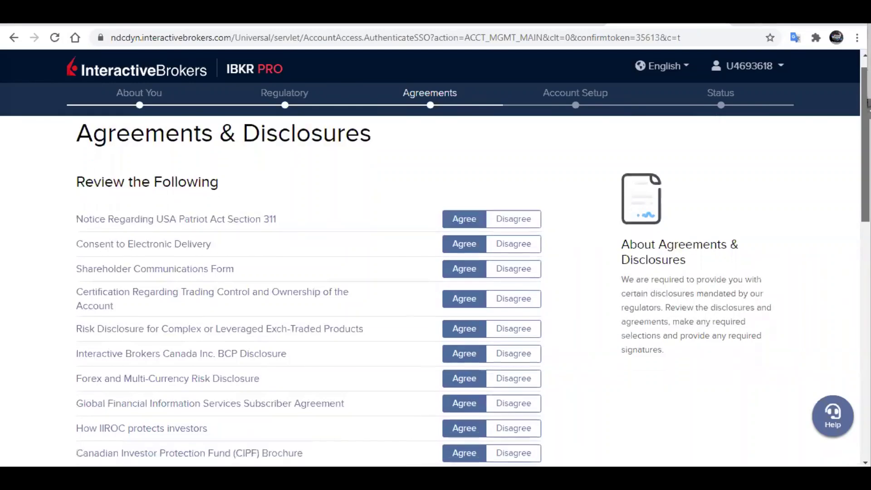
scroll(654, 263, "up", 1)
scroll(654, 264, "down", 3)
scroll(825, 253, "down", 10)
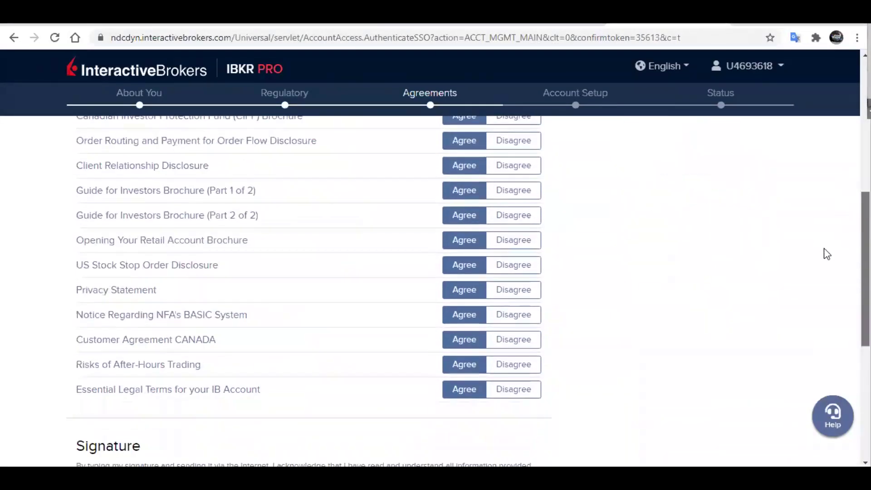
scroll(817, 254, "up", 5)
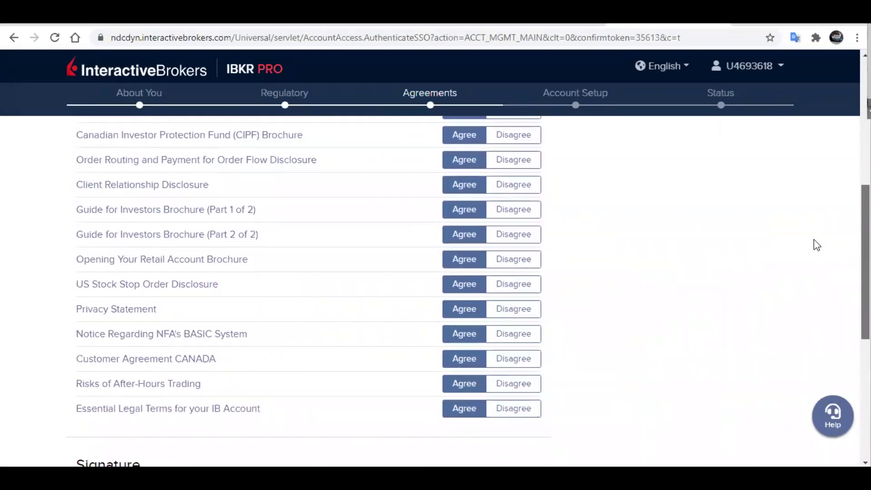
scroll(809, 263, "down", 7)
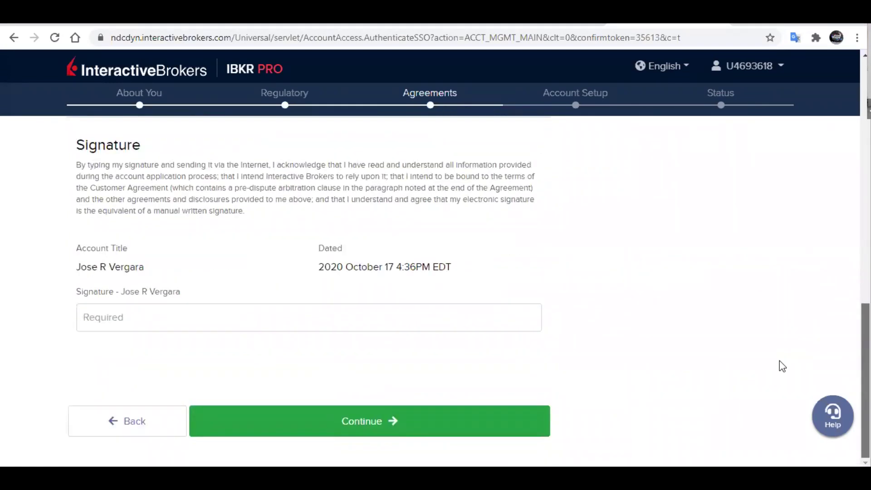
left_click(163, 320)
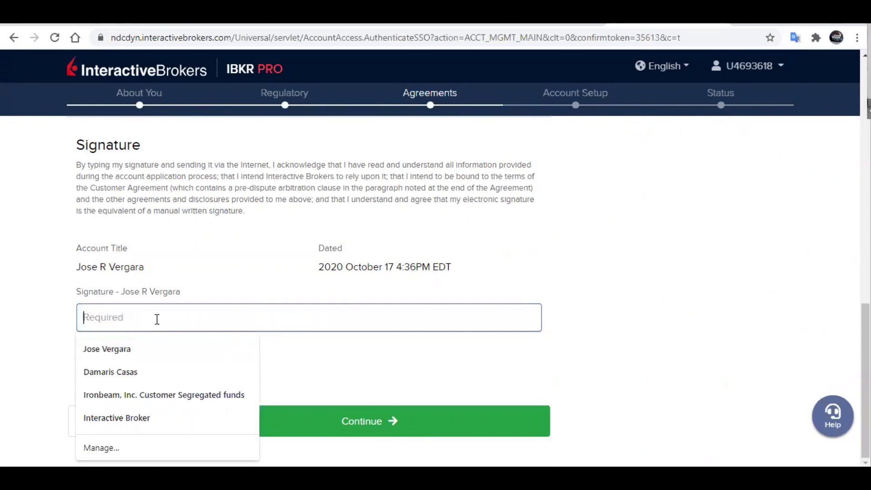
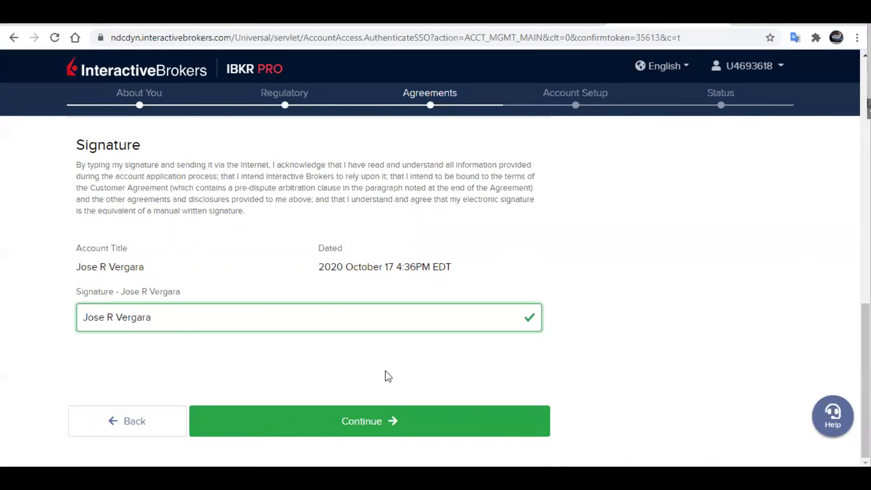
left_click(378, 430)
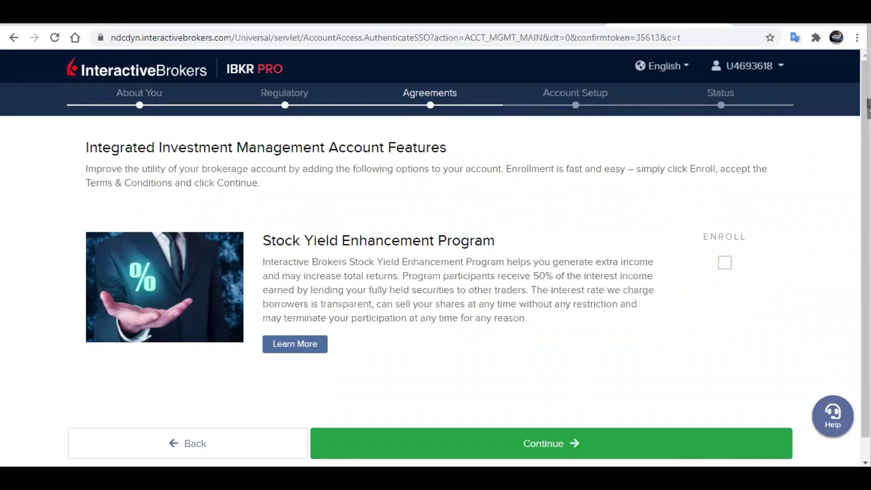
Open Learn More for the Stock Yield Enhancement Program and scroll through the Securities Financing page.
scroll(865, 249, "down", 1)
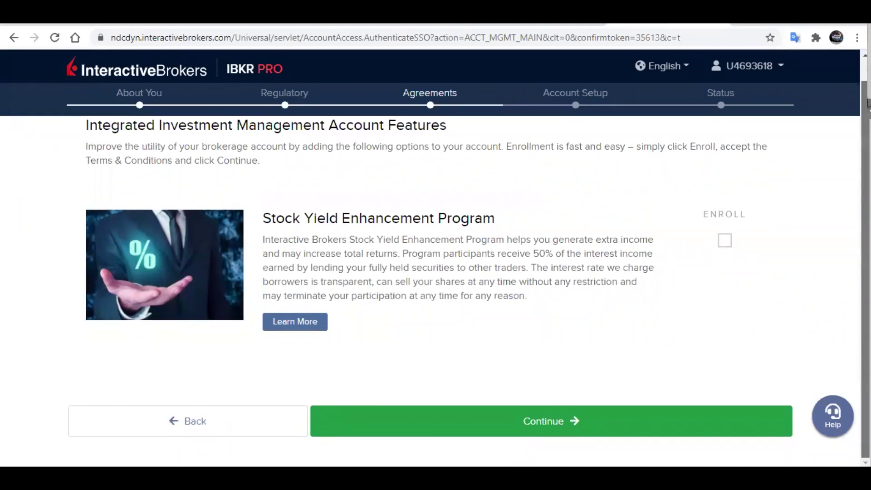
left_click(296, 323)
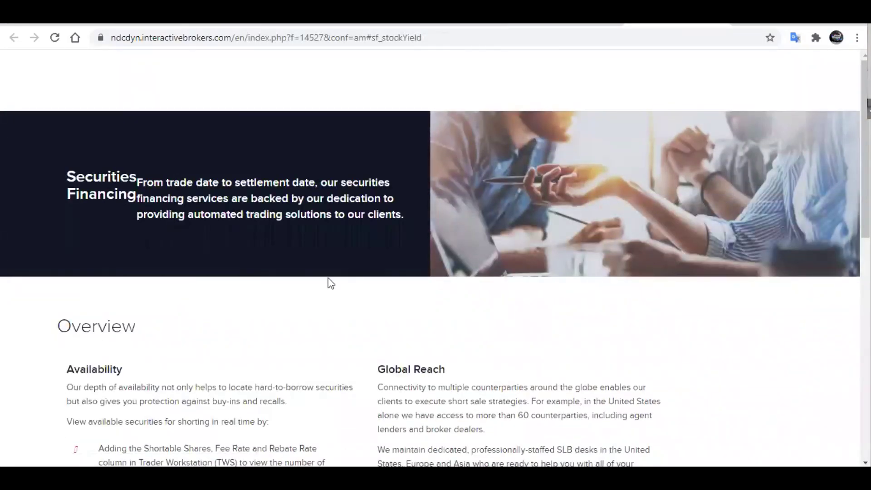
scroll(778, 114, "down", 5)
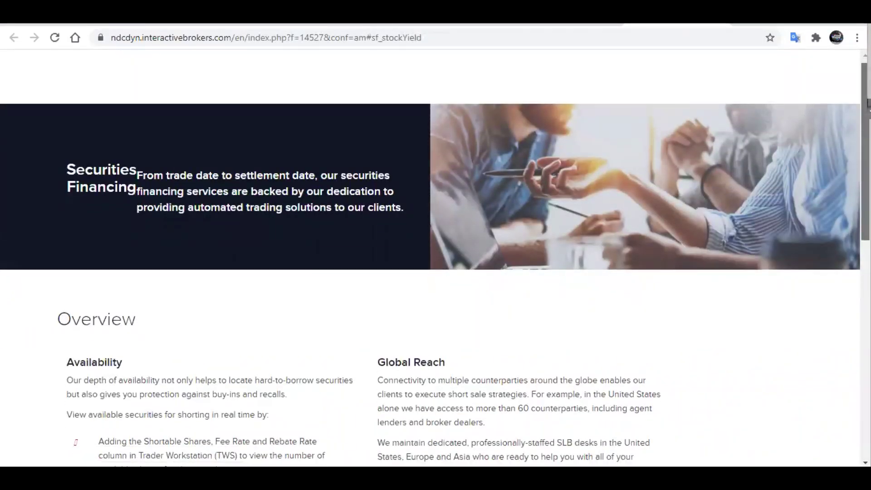
scroll(436, 254, "down", 5)
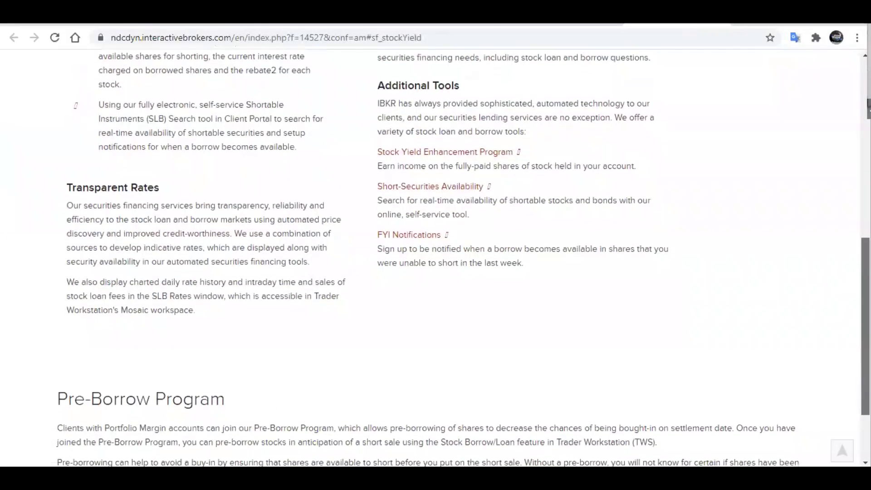
scroll(436, 254, "down", 2)
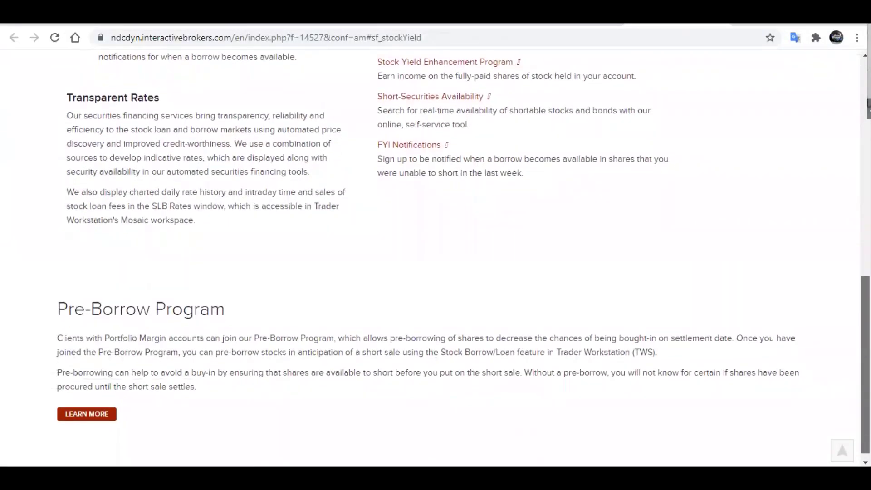
scroll(436, 254, "up", 6)
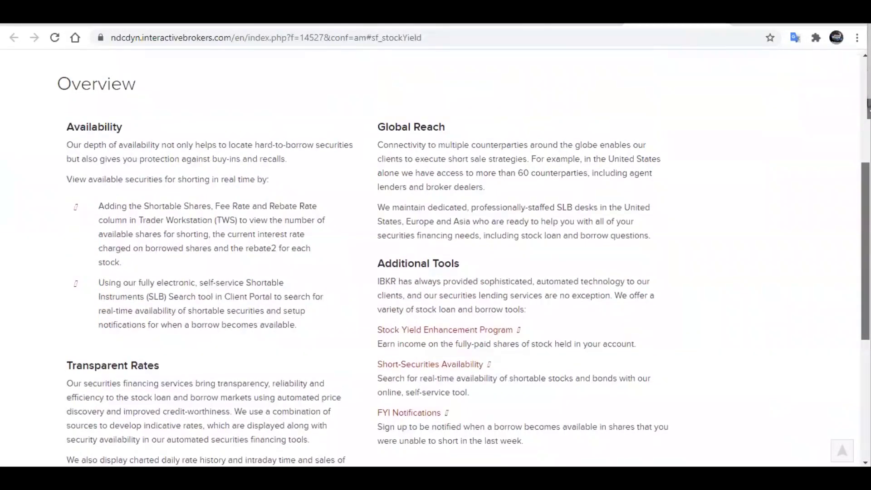
scroll(436, 254, "up", 1)
scroll(435, 254, "up", 2)
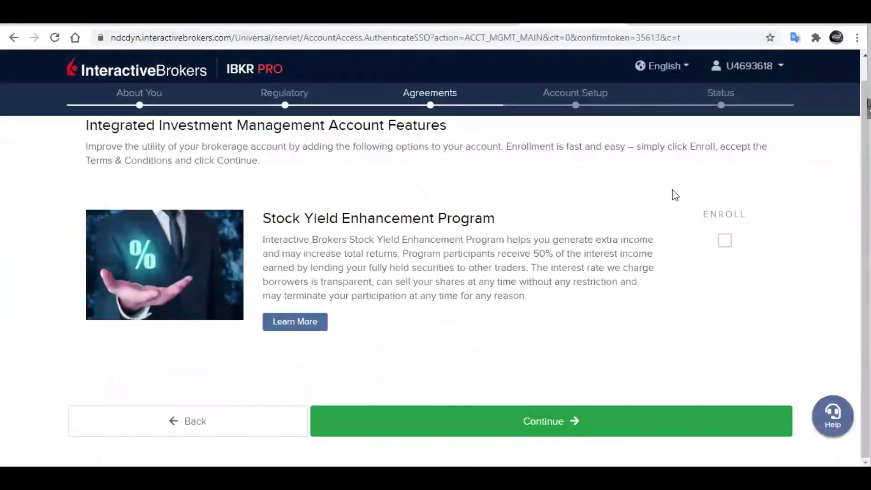
Enroll in the Stock Yield Enhancement Program, sign its agreement with the account holder's name, and continue.
left_click(724, 241)
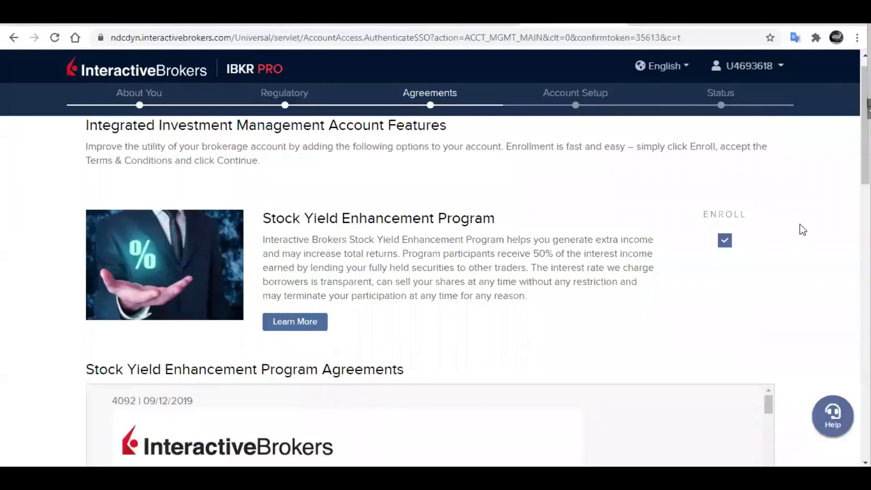
scroll(848, 176, "down", 10)
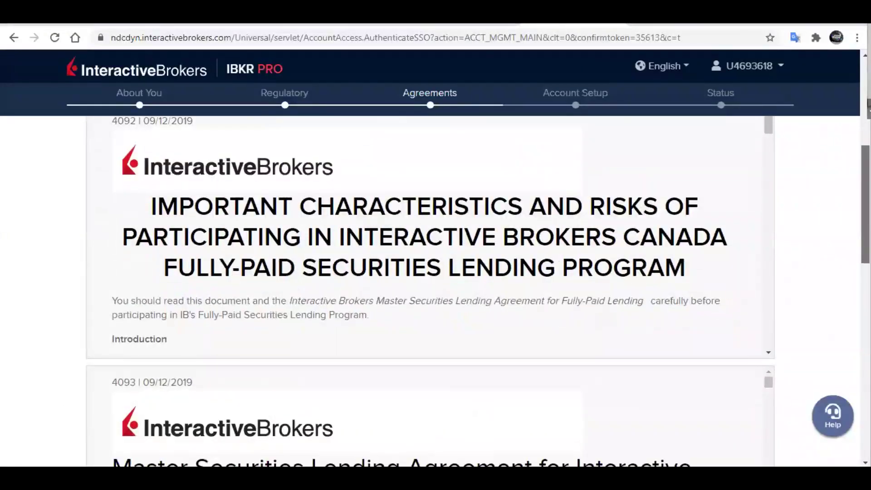
scroll(436, 290, "down", 8)
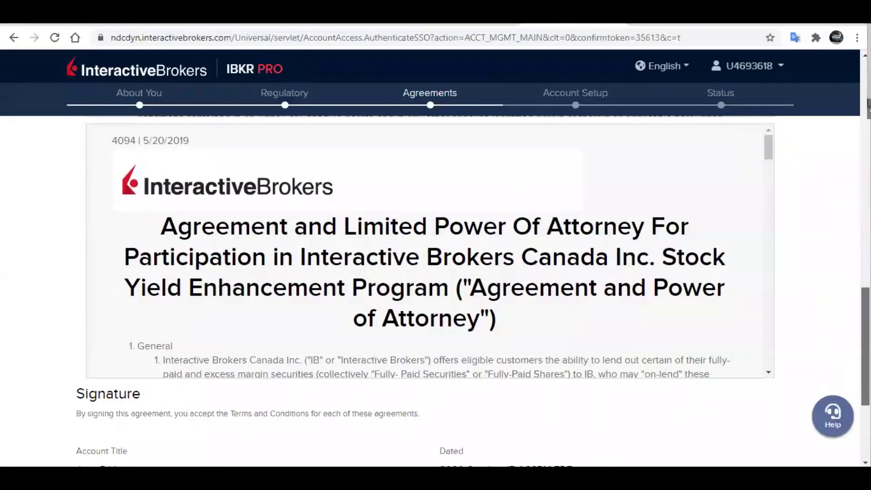
scroll(485, 357, "down", 2)
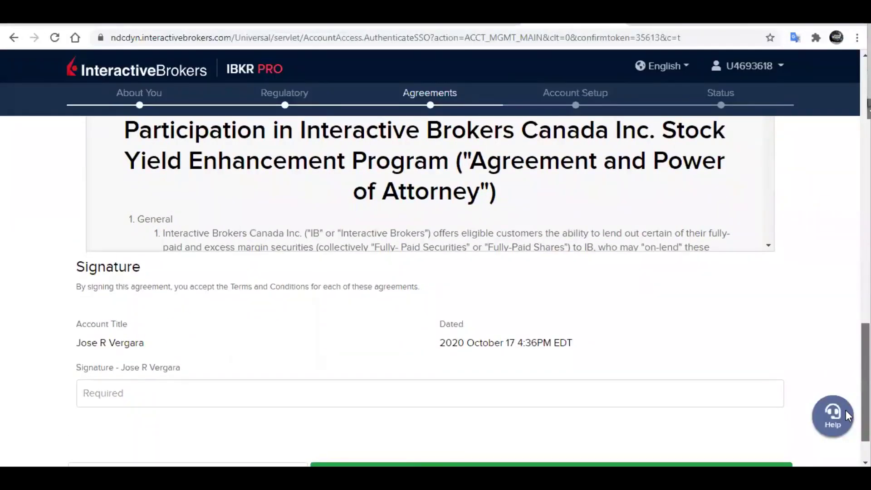
left_click(159, 386)
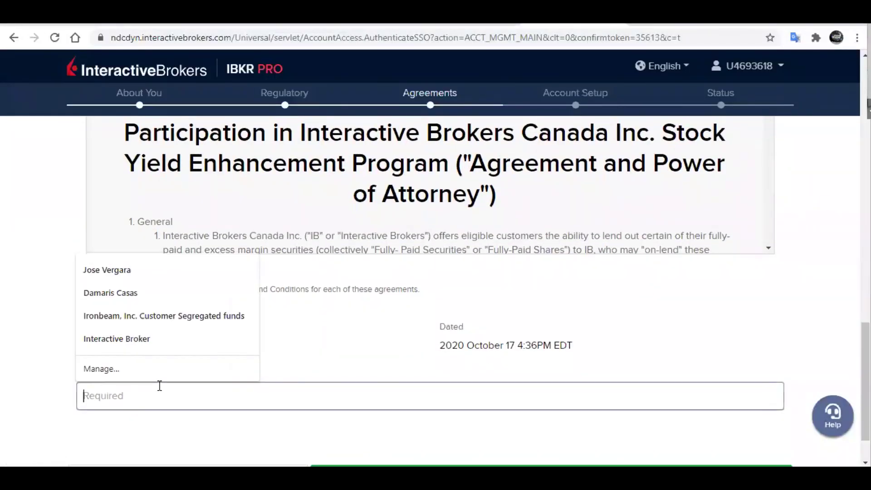
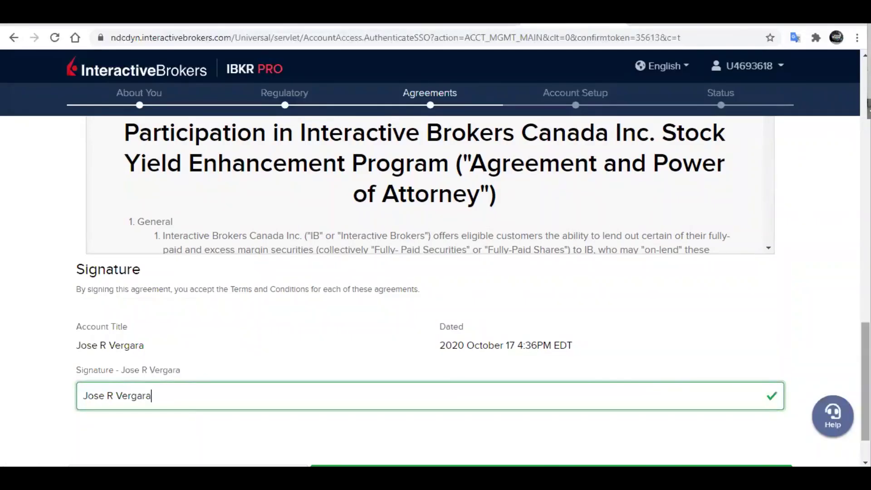
scroll(739, 395, "down", 2)
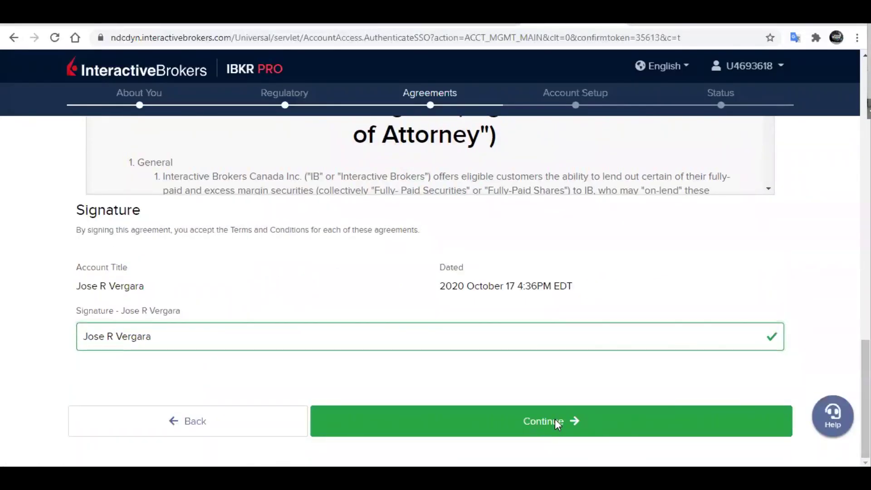
left_click(556, 421)
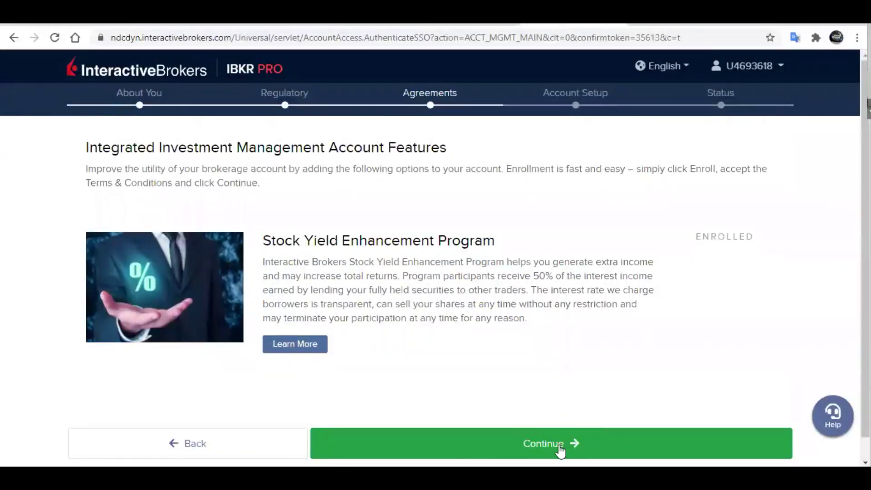
Move past the account features and select Recommendation as how you heard about IBKR.
left_click(554, 447)
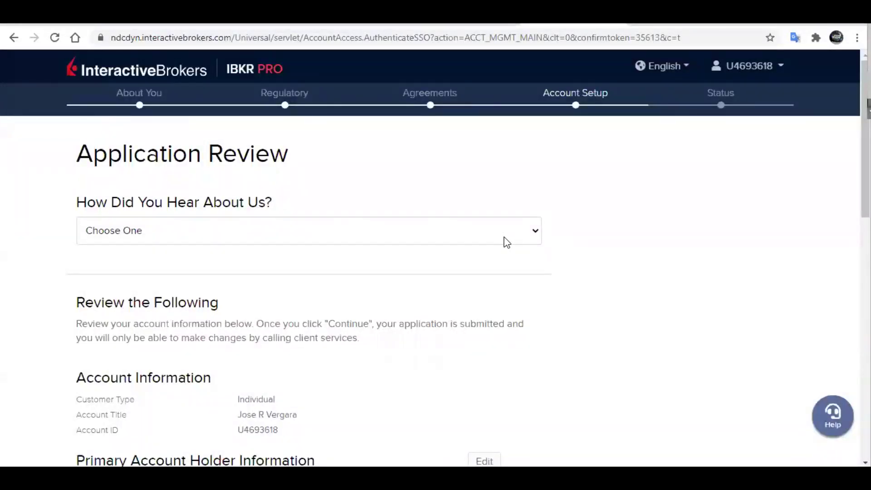
left_click(505, 238)
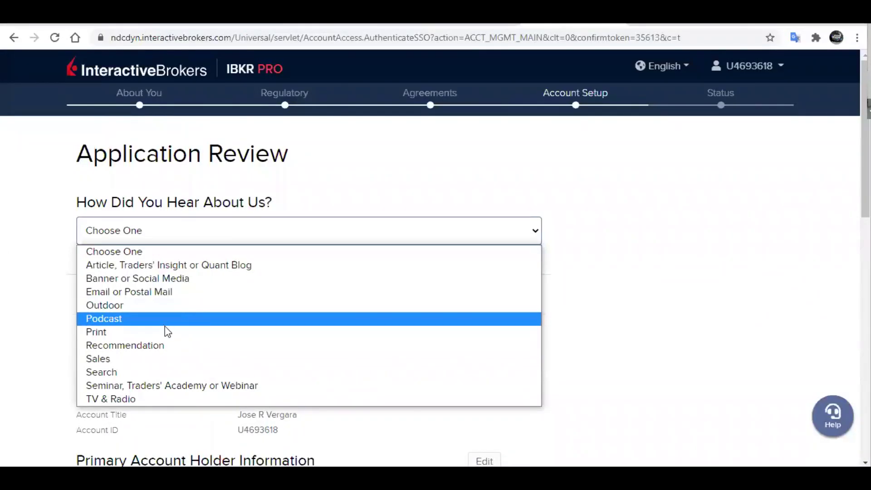
left_click(167, 347)
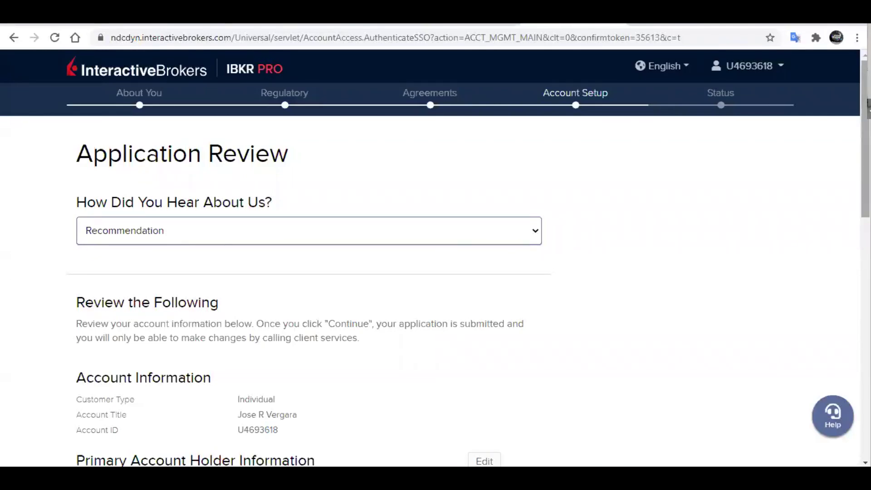
Scroll through the application review and submit the application.
scroll(867, 104, "down", 6)
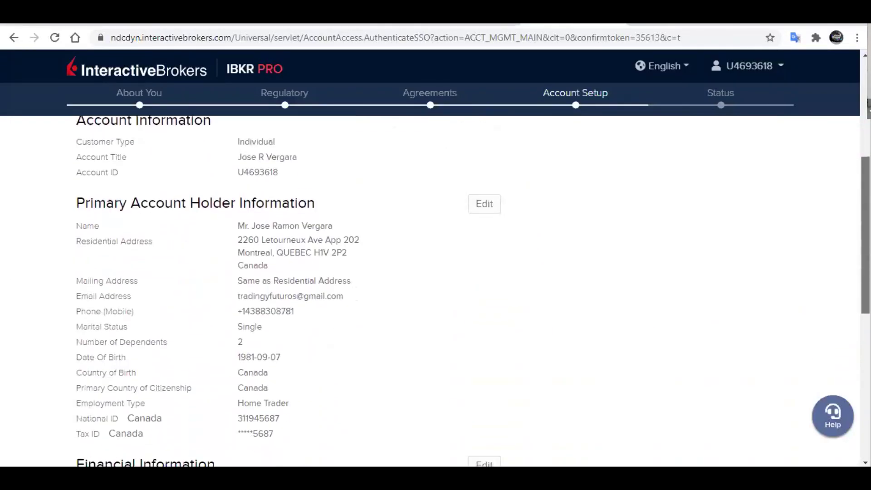
scroll(844, 304, "down", 4)
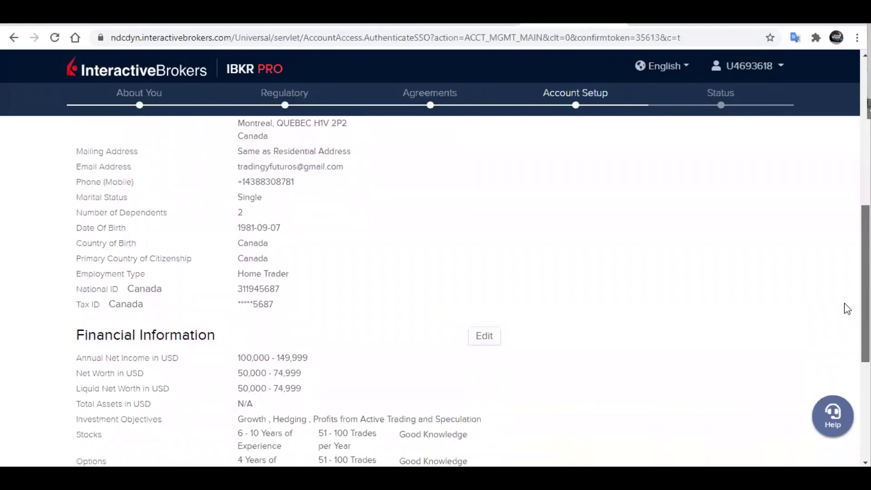
scroll(843, 331, "down", 4)
scroll(829, 385, "up", 1)
scroll(833, 345, "up", 8)
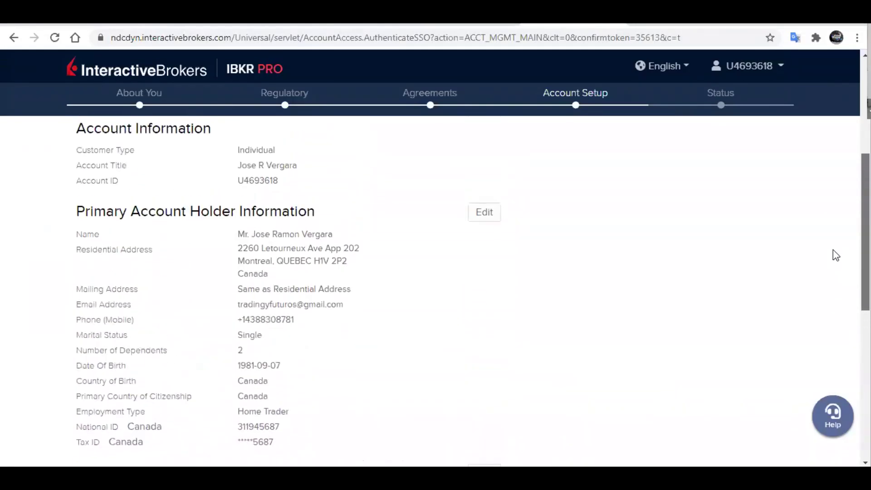
scroll(834, 282, "down", 7)
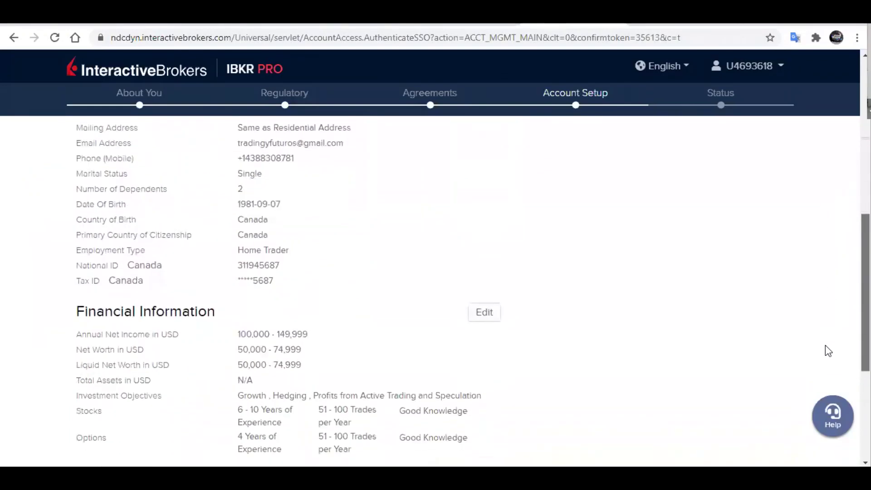
scroll(831, 367, "down", 2)
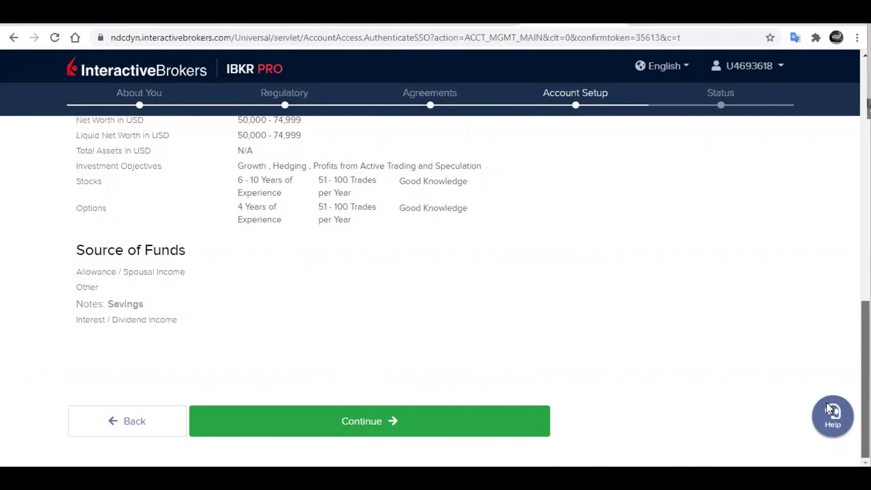
left_click(350, 426)
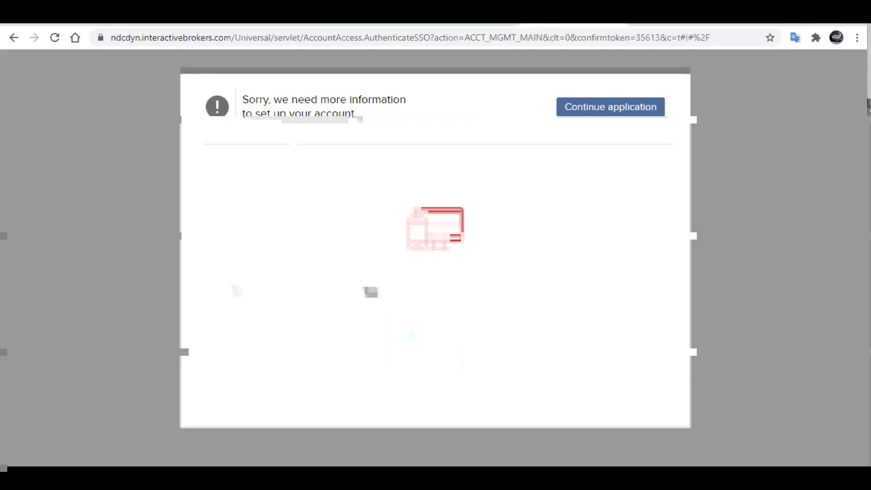
Continue past the more-information notice and scroll the Application Status Final Steps list.
left_click(602, 110)
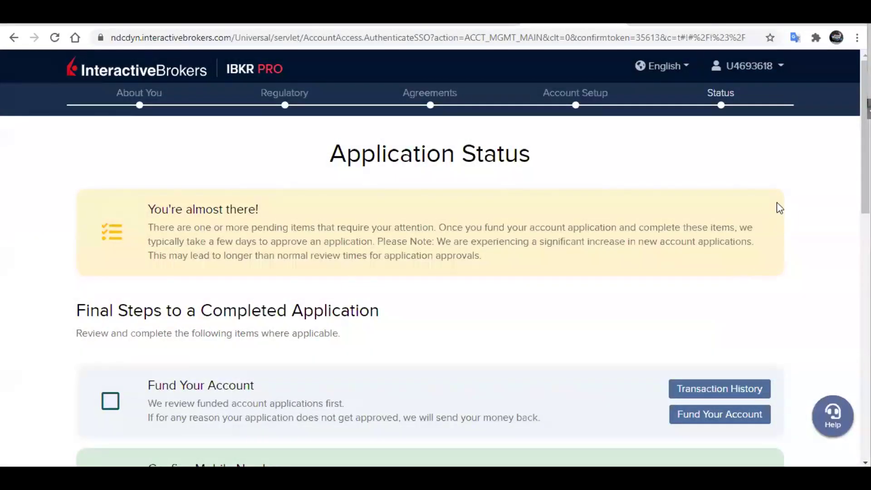
scroll(866, 136, "down", 2)
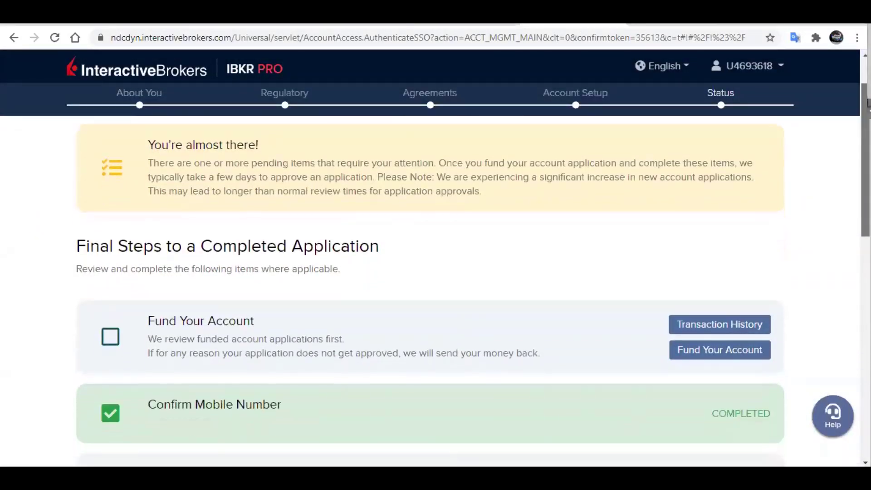
scroll(271, 157, "down", 1)
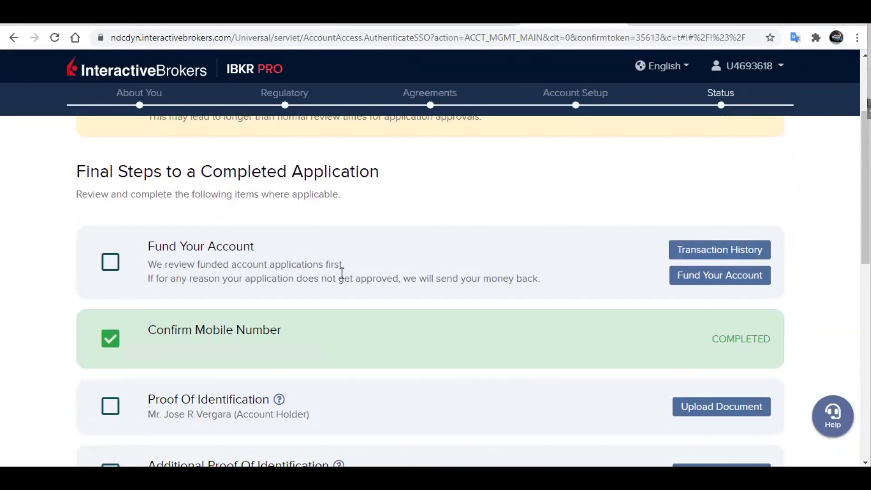
left_click_drag(865, 187, 866, 233)
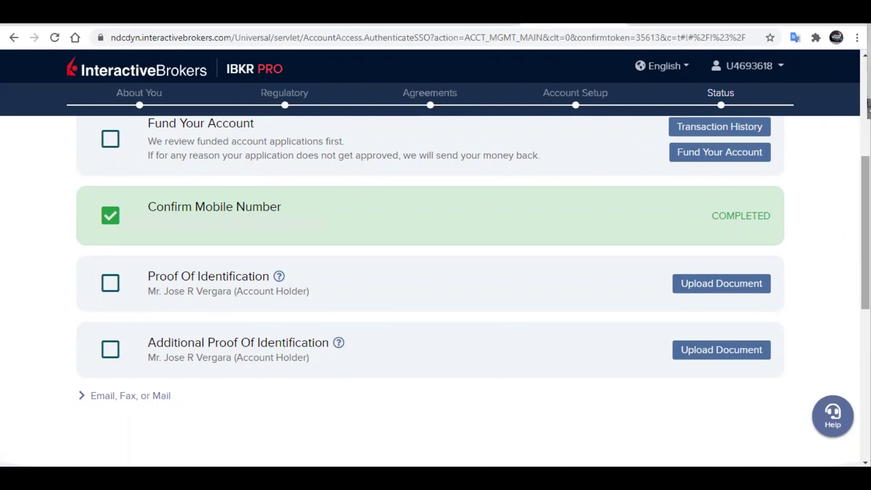
scroll(867, 107, "up", 3)
scroll(867, 104, "up", 2)
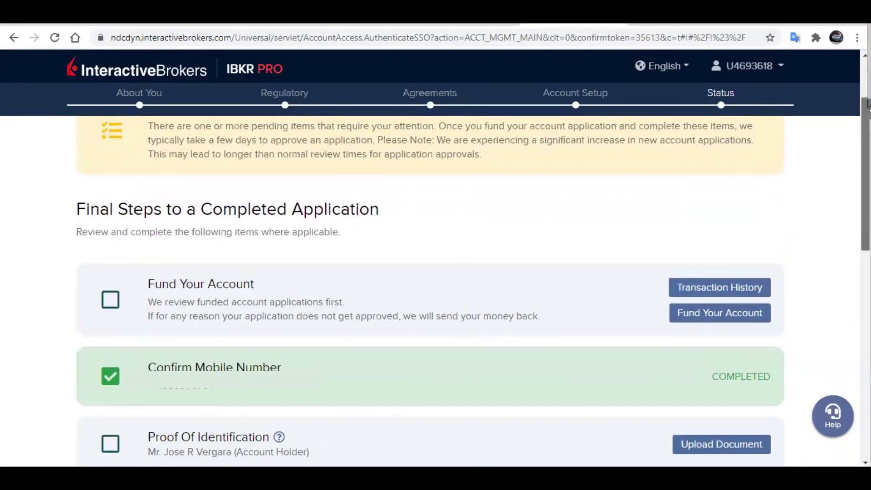
scroll(868, 104, "down", 1)
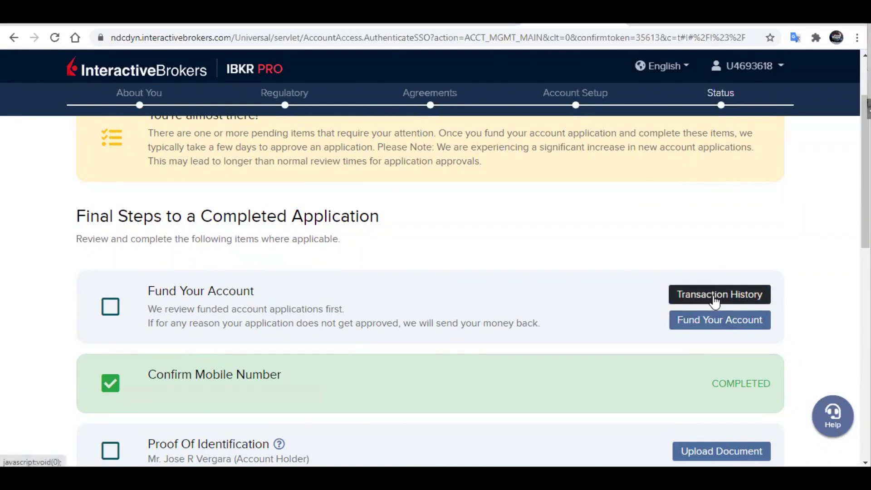
Open the account's transaction history from the Fund Your Account step.
left_click(724, 328)
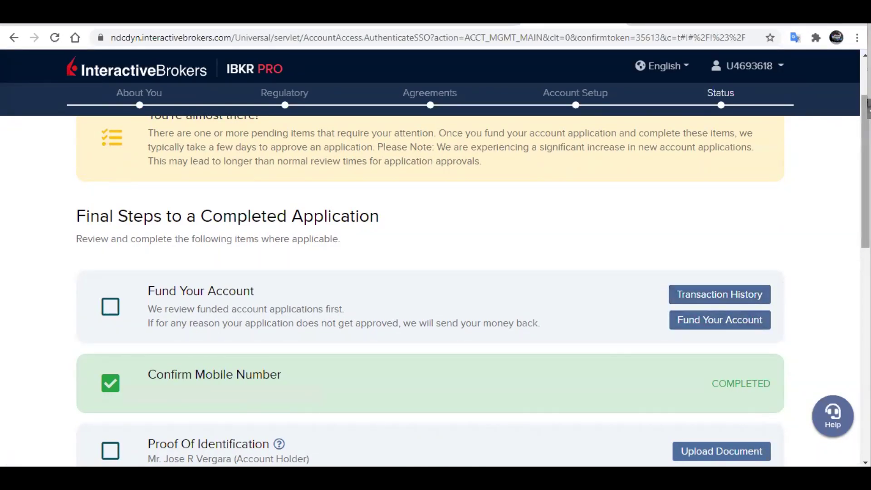
scroll(866, 103, "down", 3)
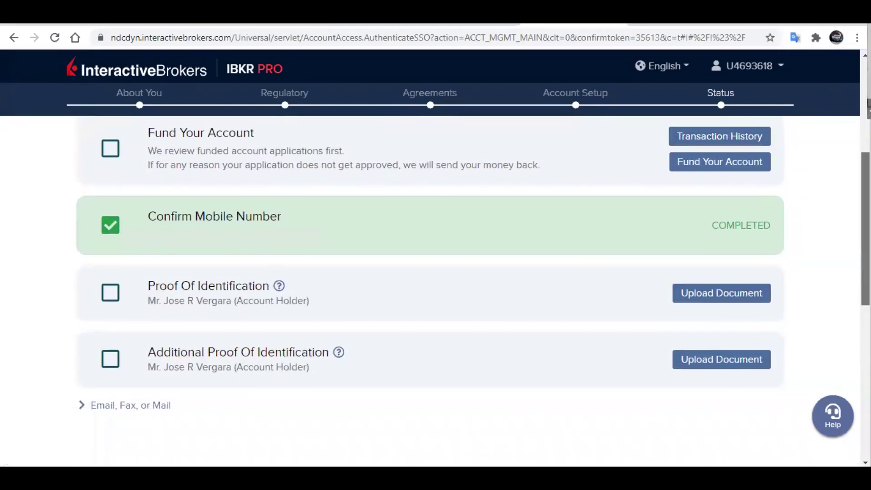
scroll(866, 227, "up", 2)
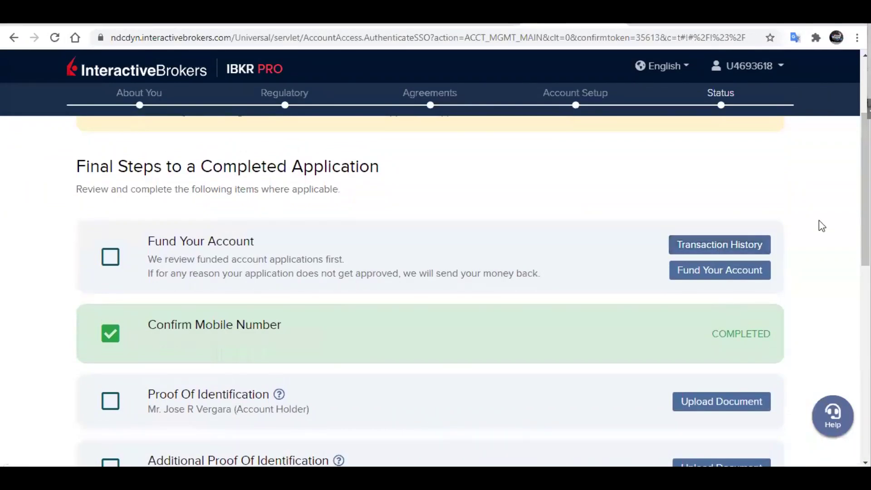
left_click(690, 246)
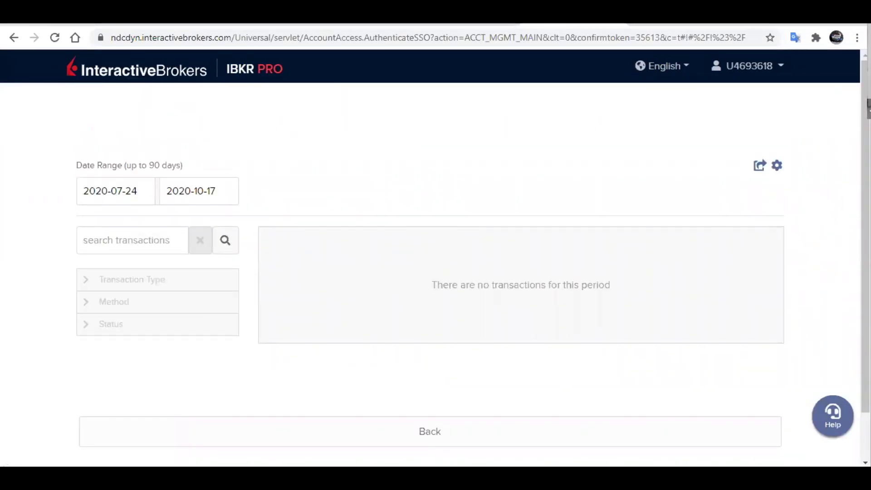
Check the empty 2020-07-24 to 2020-10-17 transaction history, then return to application status.
scroll(473, 273, "down", 1)
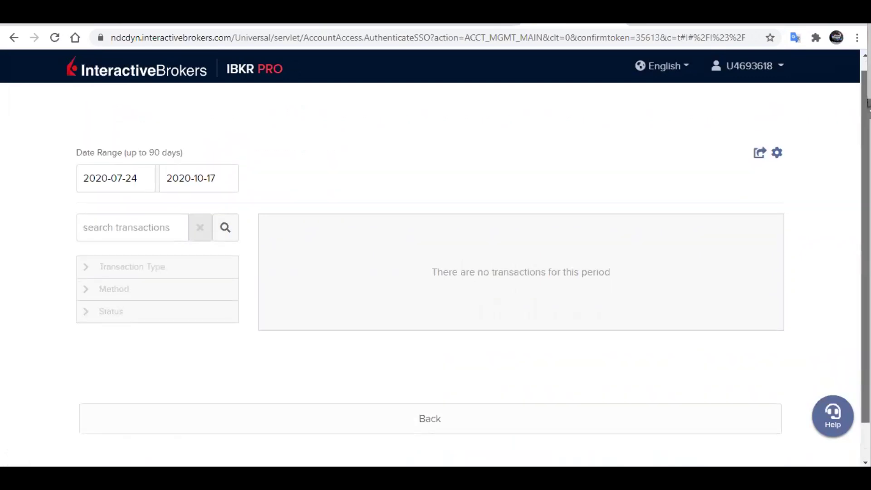
scroll(473, 272, "down", 1)
left_click(715, 378)
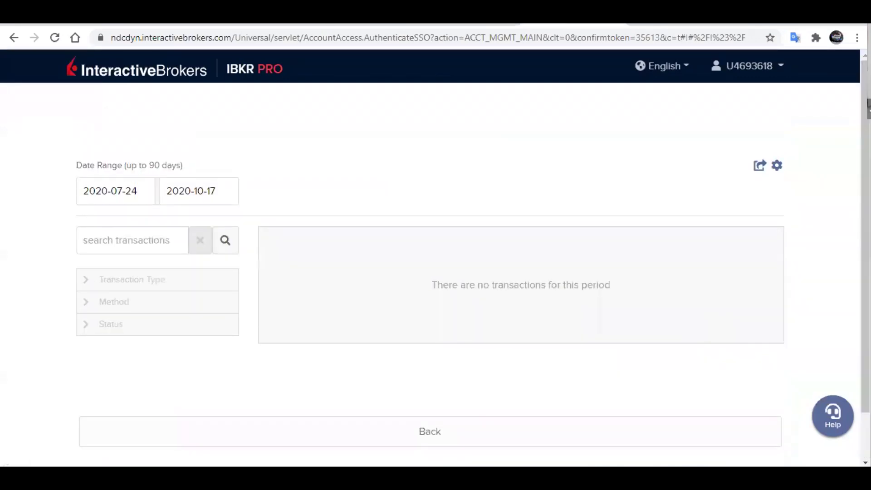
left_click(716, 268)
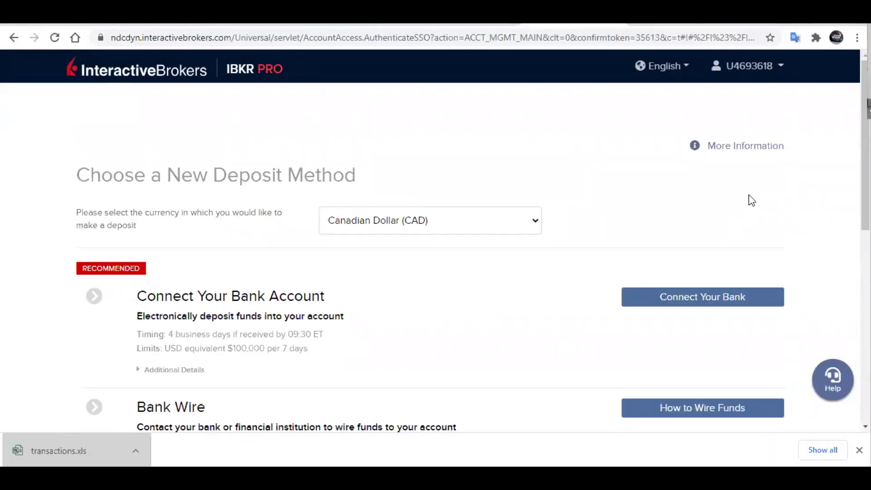
scroll(868, 103, "down", 1)
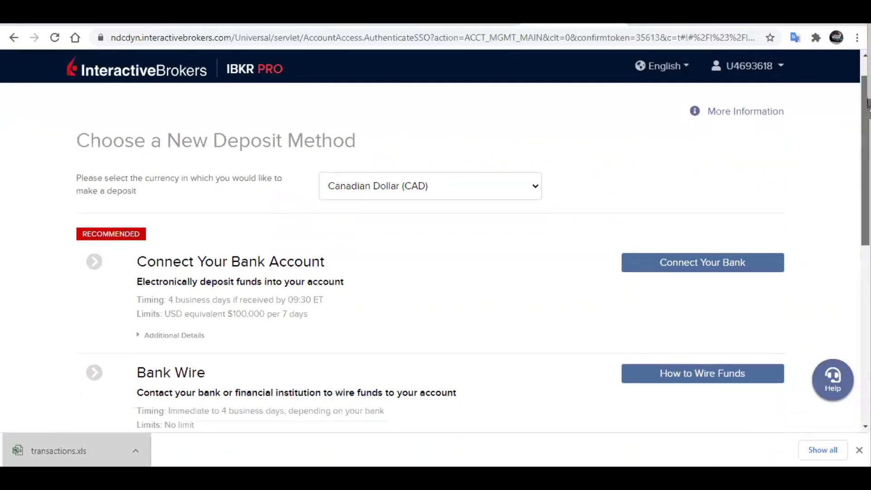
scroll(867, 104, "down", 1)
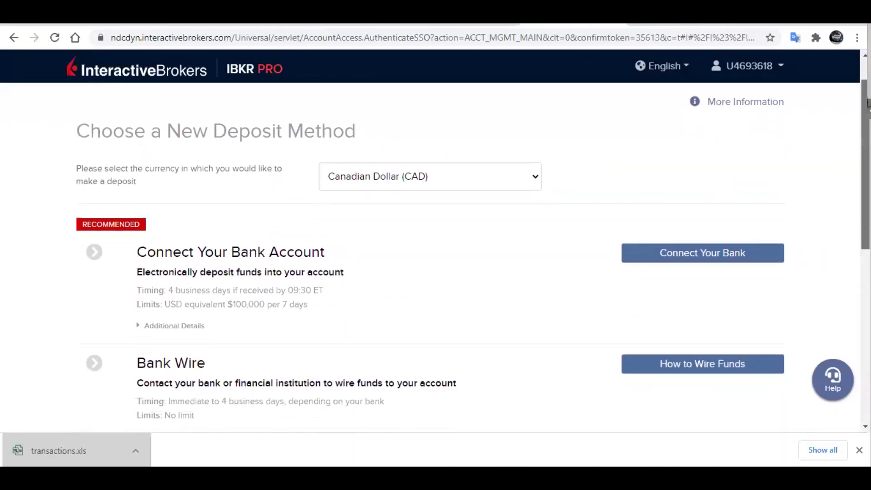
scroll(385, 204, "up", 1)
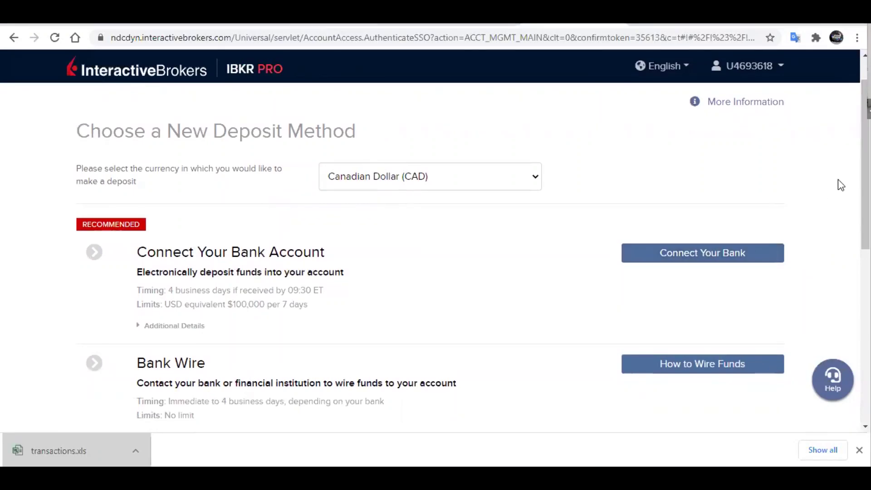
scroll(867, 181, "down", 1)
scroll(867, 104, "up", 1)
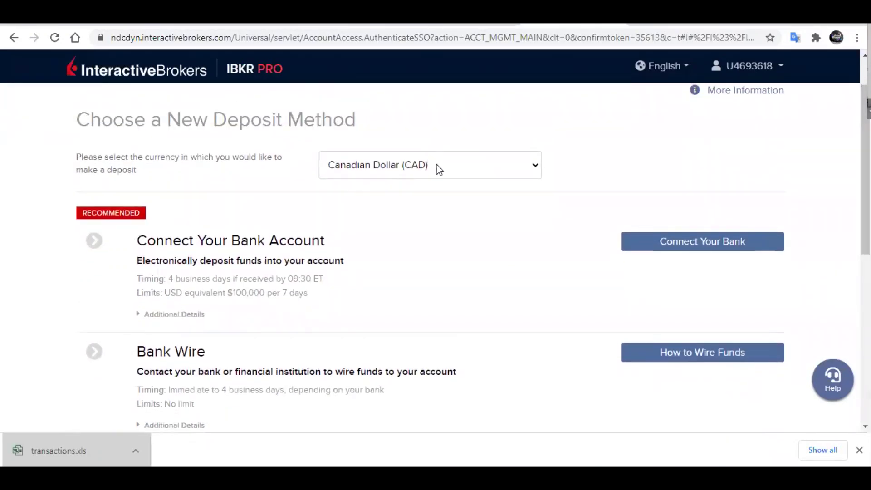
left_click(505, 163)
left_click(506, 163)
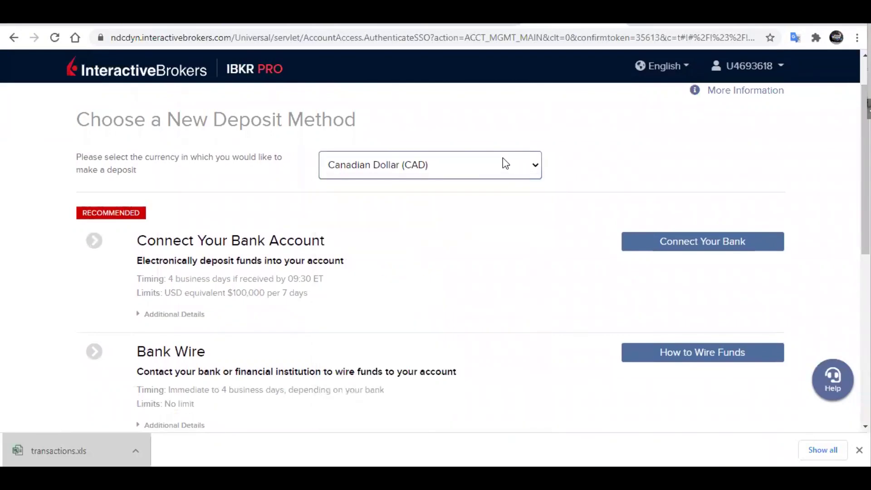
scroll(866, 182, "down", 4)
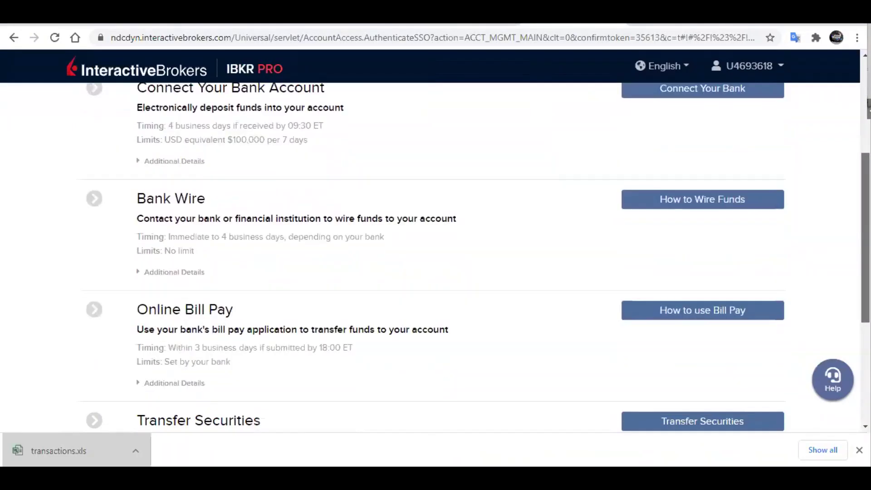
scroll(599, 220, "down", 1)
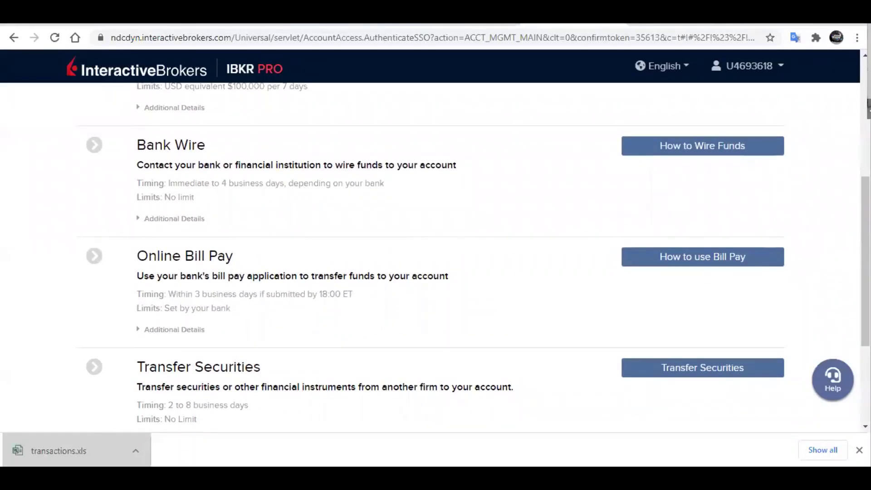
left_click_drag(866, 261, 866, 174)
mouse_move(866, 103)
left_mouse_down()
mouse_move(866, 261)
mouse_move(867, 81)
mouse_move(867, 108)
left_mouse_up()
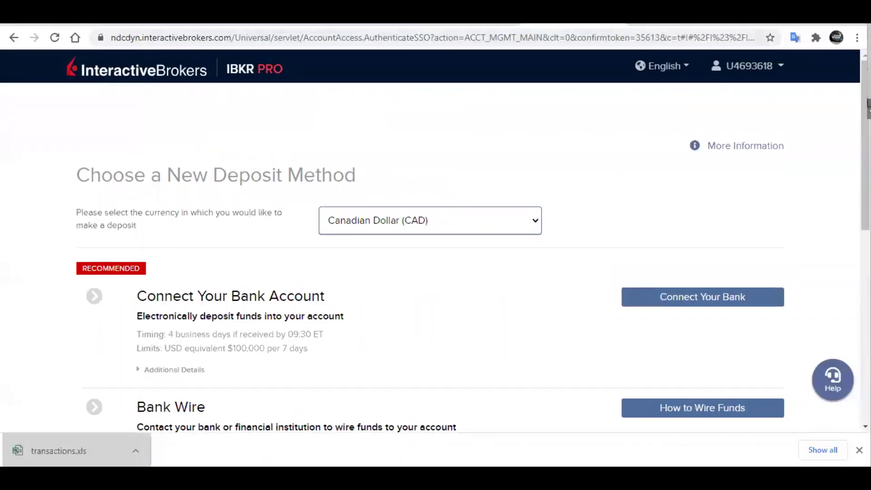
left_click(17, 42)
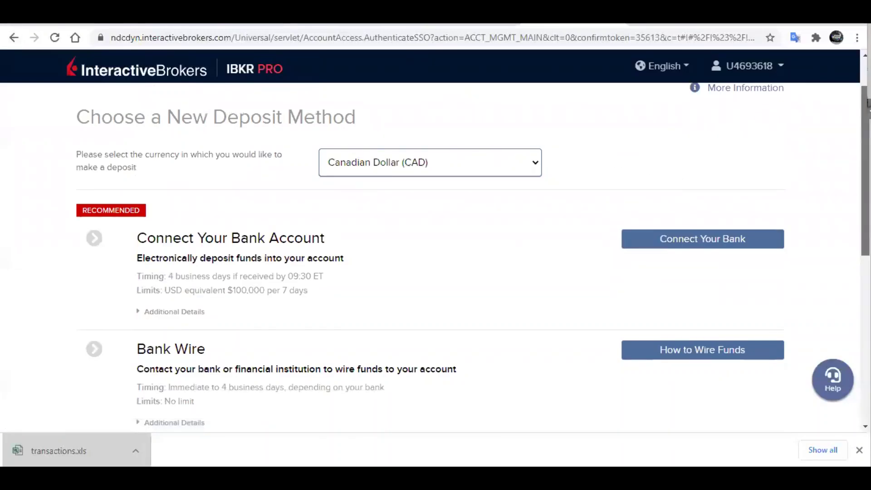
scroll(866, 104, "down", 4)
scroll(866, 104, "up", 5)
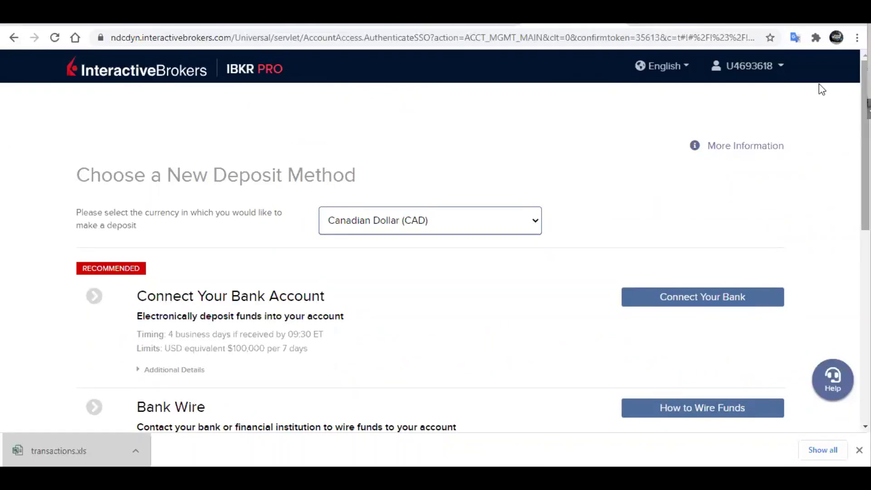
scroll(842, 218, "down", 6)
scroll(842, 219, "down", 3)
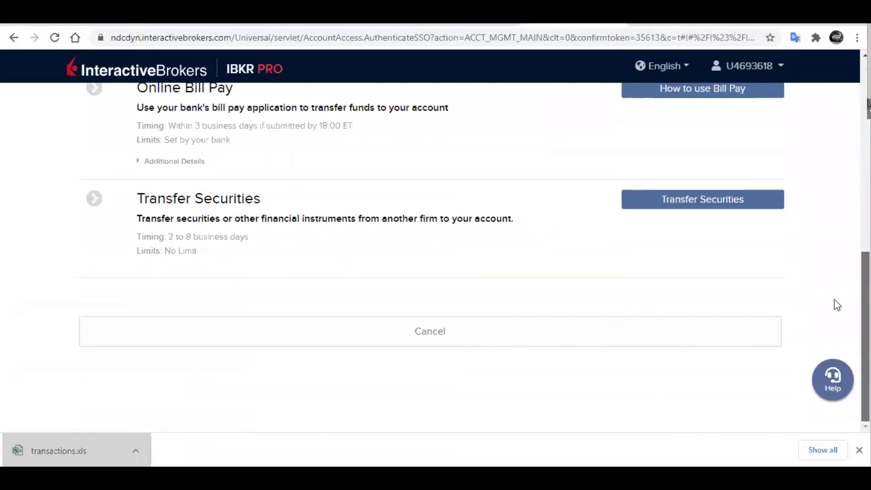
left_click(12, 39)
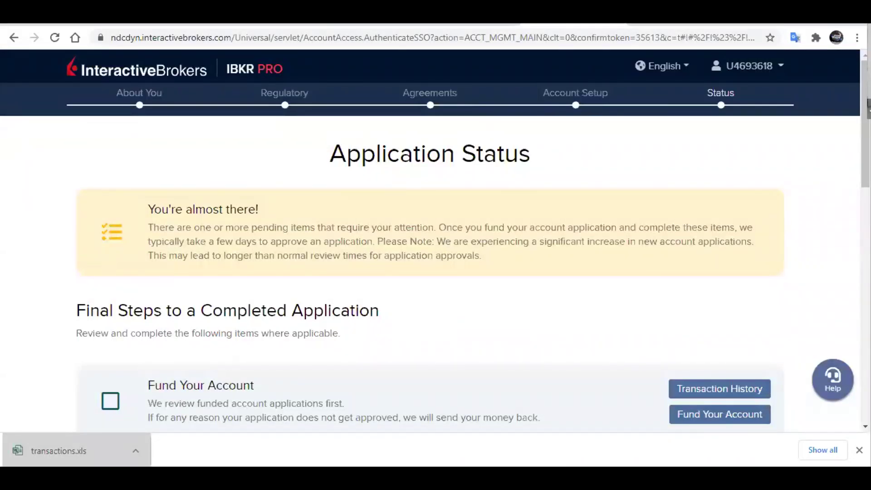
Scroll through the Final Steps to a Completed Application list, with Fund Your Account still unchecked.
scroll(435, 274, "down", 7)
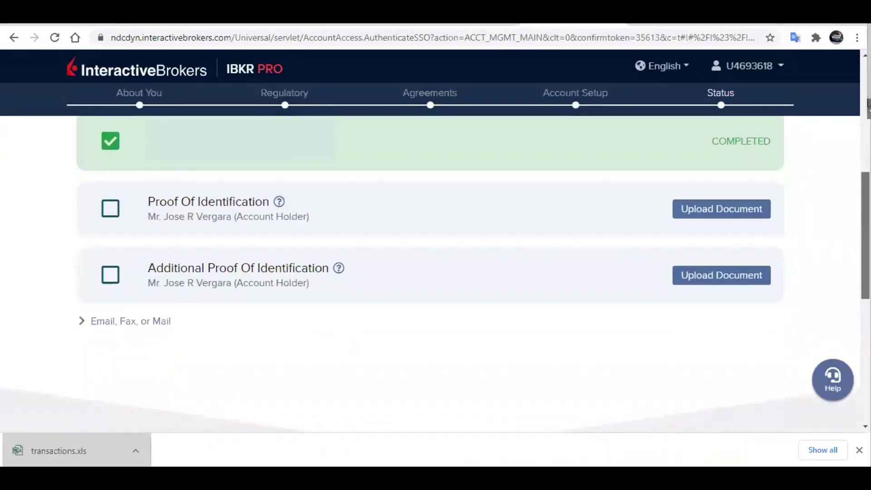
scroll(435, 272, "up", 4)
scroll(435, 273, "down", 2)
scroll(434, 272, "up", 1)
scroll(435, 272, "down", 3)
scroll(435, 273, "up", 2)
scroll(434, 272, "down", 1)
scroll(435, 272, "up", 1)
scroll(435, 272, "down", 1)
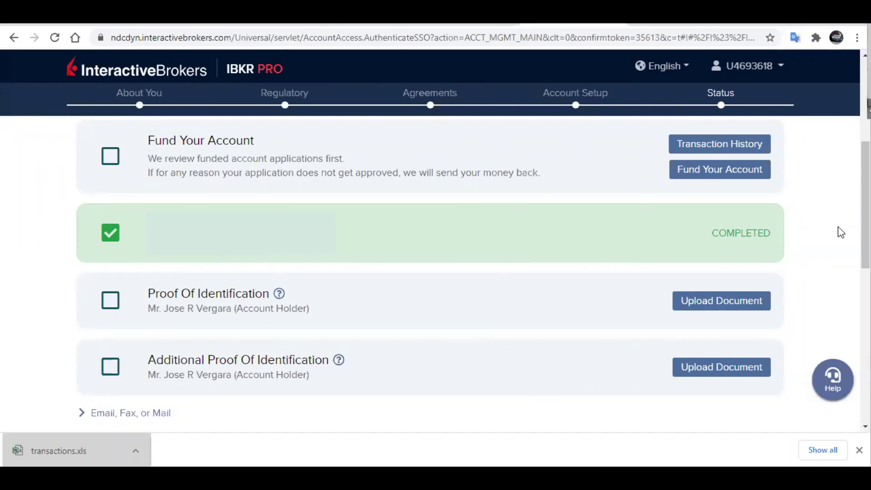
scroll(431, 272, "down", 1)
scroll(431, 272, "up", 2)
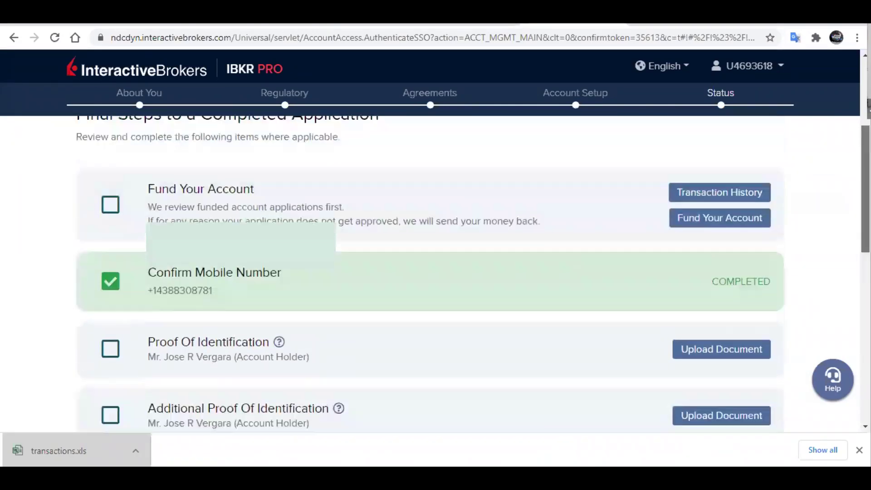
scroll(431, 272, "down", 1)
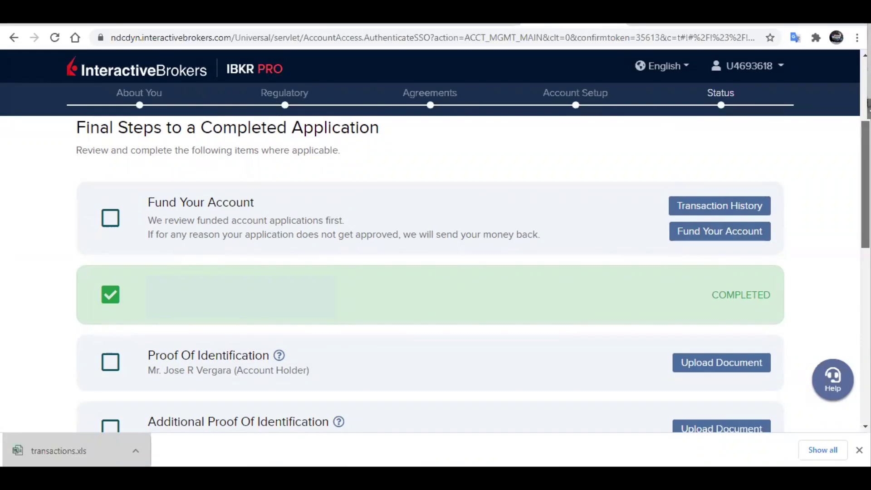
scroll(431, 272, "down", 2)
scroll(431, 272, "down", 1)
scroll(431, 273, "up", 6)
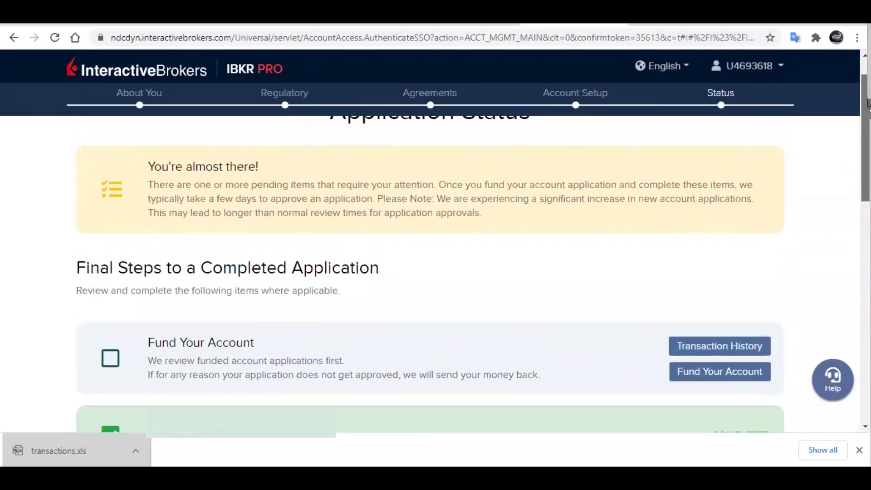
scroll(431, 272, "down", 2)
scroll(431, 272, "up", 2)
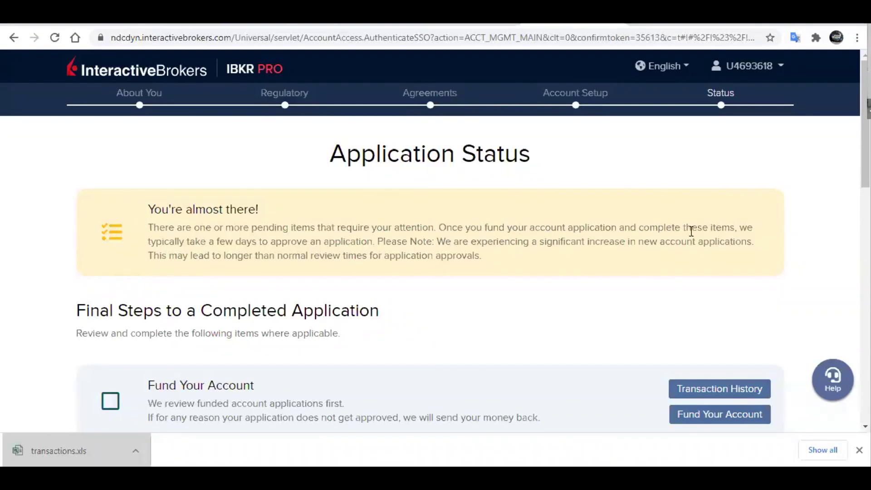
scroll(864, 136, "down", 2)
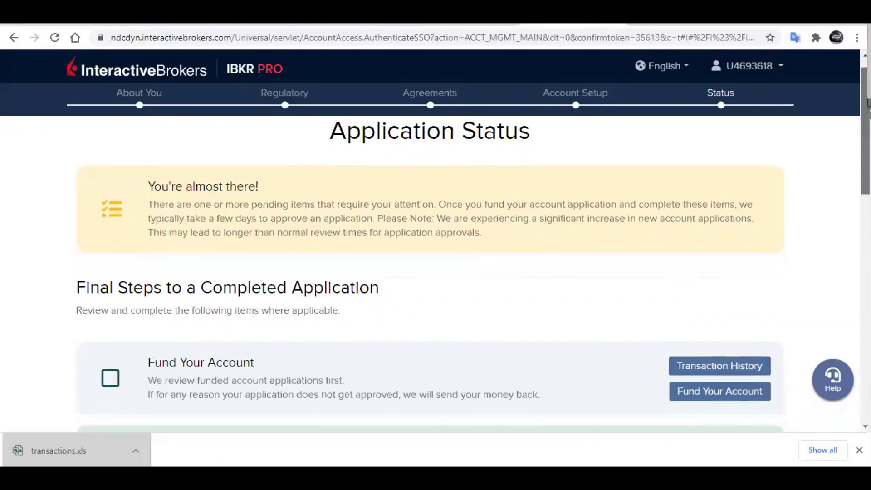
scroll(430, 272, "down", 1)
scroll(430, 272, "up", 1)
scroll(430, 272, "down", 1)
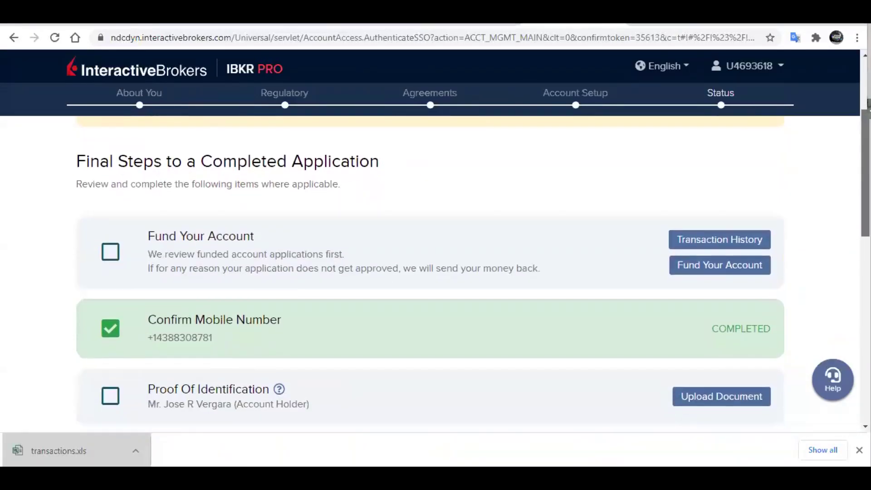
scroll(431, 272, "up", 3)
scroll(430, 273, "up", 1)
scroll(430, 272, "down", 2)
scroll(430, 273, "up", 1)
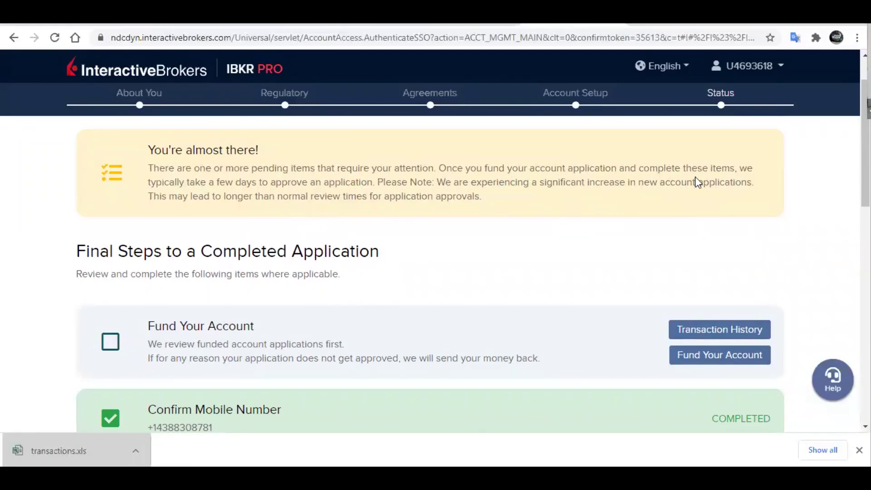
scroll(430, 273, "down", 3)
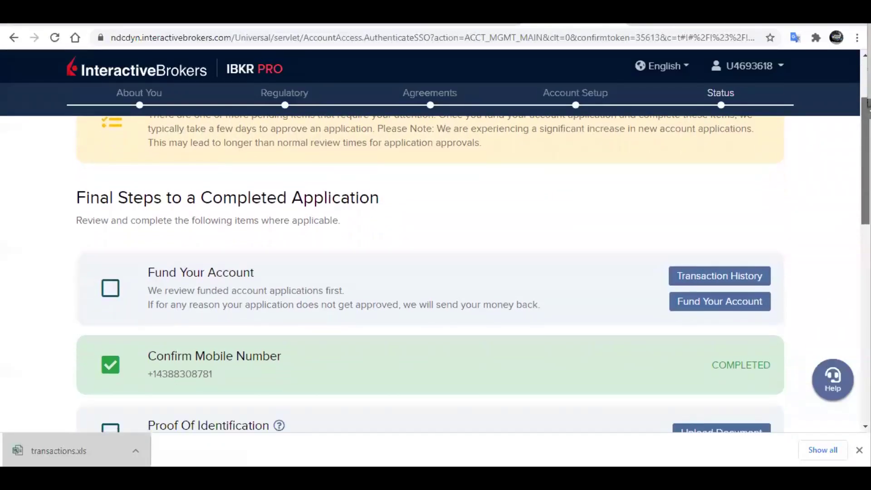
scroll(430, 272, "down", 4)
scroll(430, 272, "up", 7)
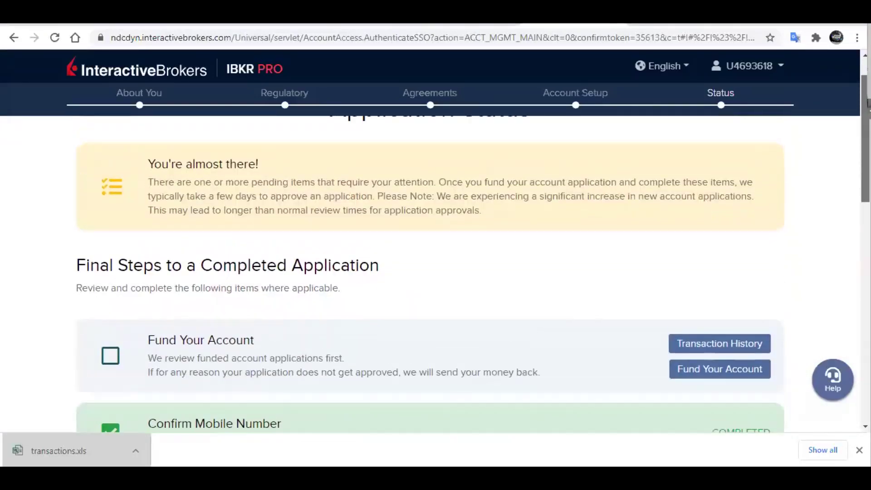
scroll(430, 272, "up", 1)
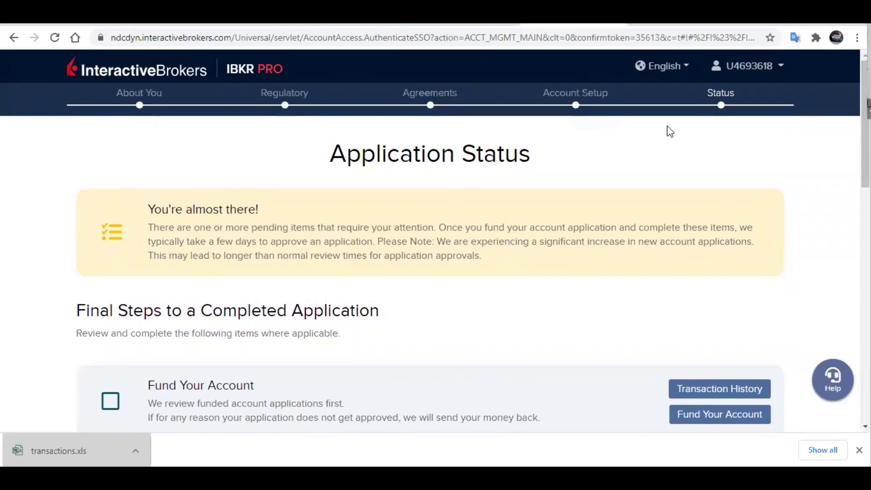
scroll(435, 272, "down", 2)
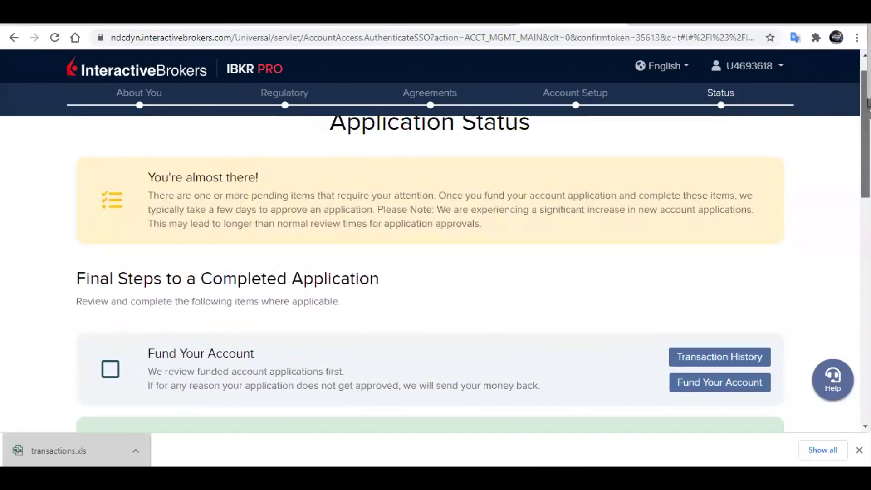
scroll(436, 272, "up", 1)
scroll(435, 273, "down", 3)
scroll(435, 272, "up", 3)
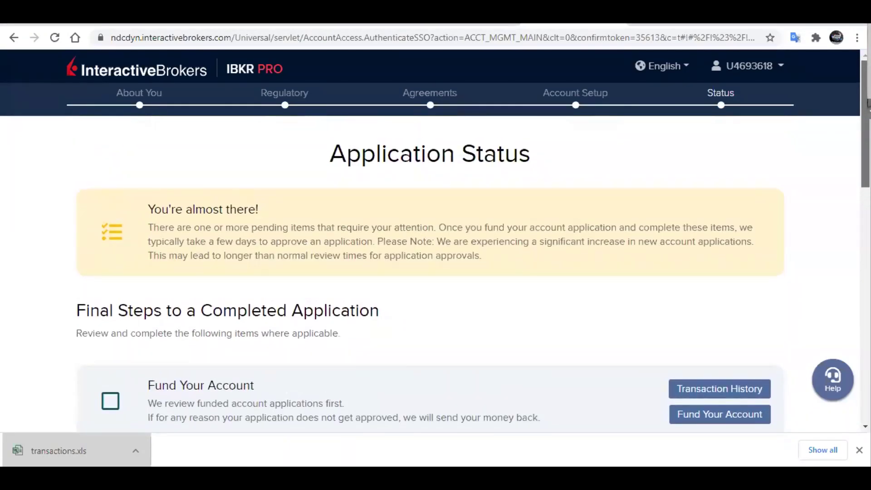
scroll(435, 273, "down", 2)
scroll(436, 272, "up", 2)
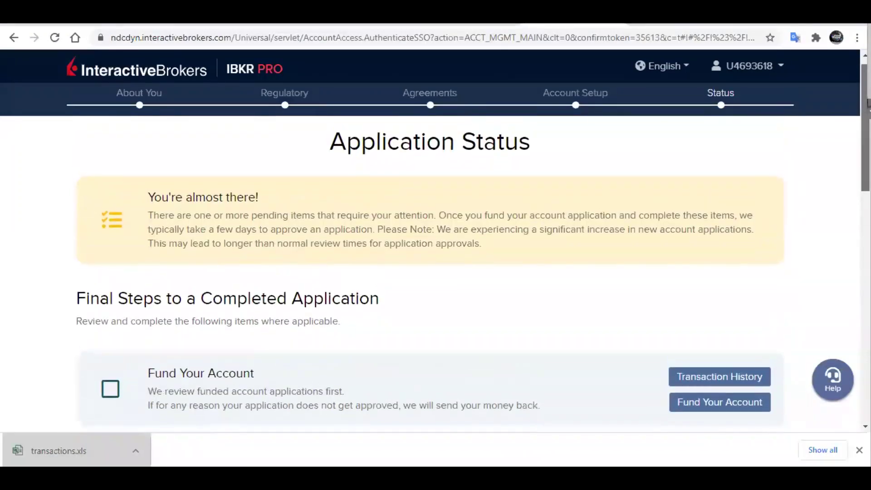